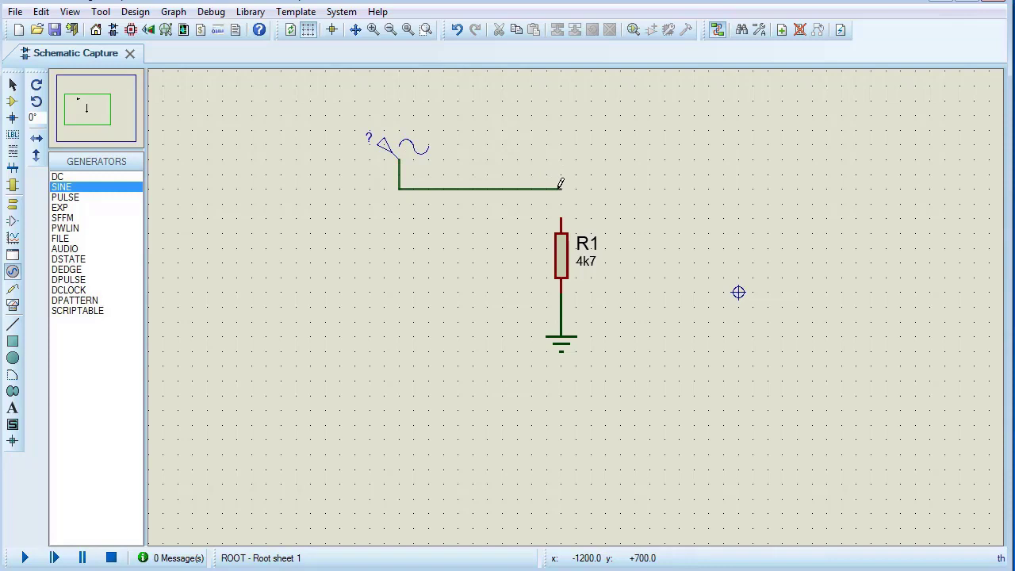
Step: Finish wiring the sine generator to resistor R1, and set the generator's amplitude to 3 V and frequency to 1k Hz
{"action": "left_click", "coordinate": [563, 208]}
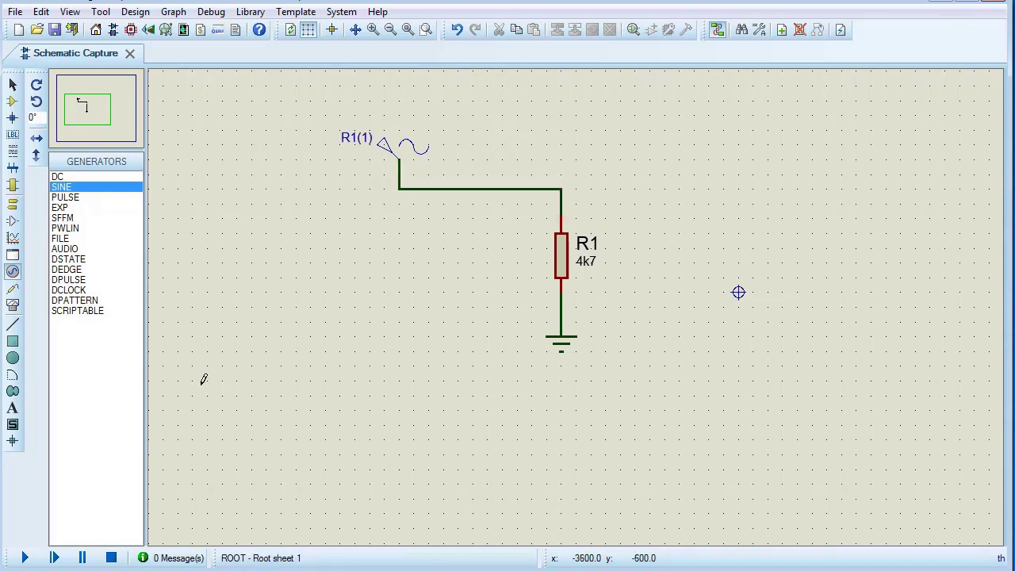
{"action": "left_click", "coordinate": [388, 152]}
{"action": "left_click", "coordinate": [388, 151]}
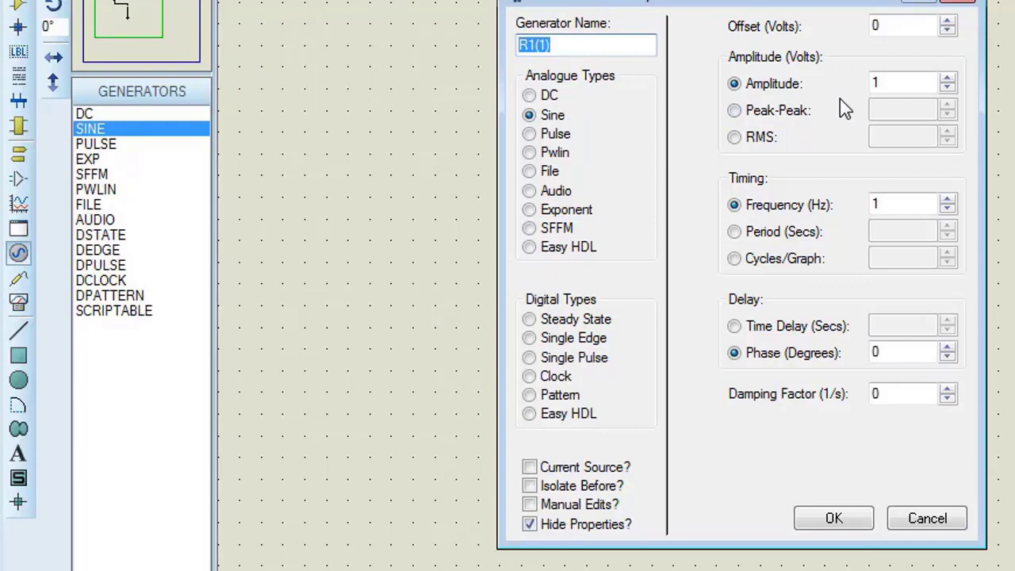
{"action": "double_click", "coordinate": [905, 84]}
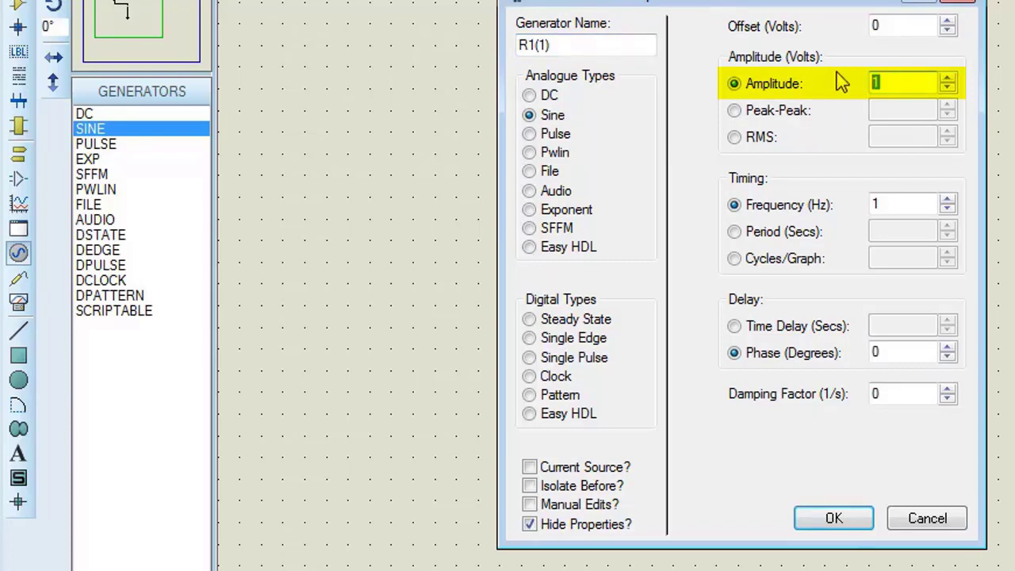
{"action": "left_click", "coordinate": [912, 208]}
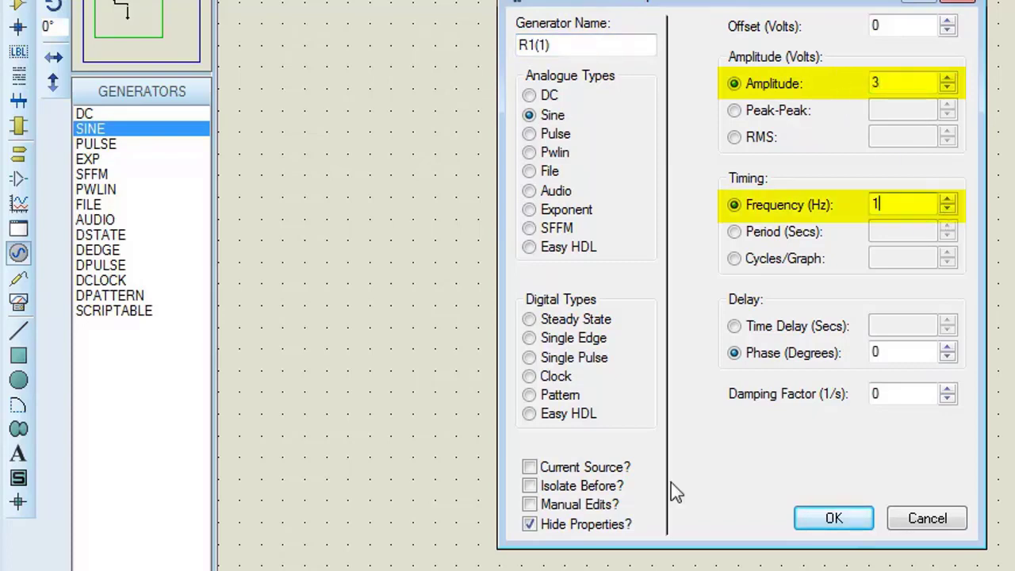
{"action": "type", "text": "k"}
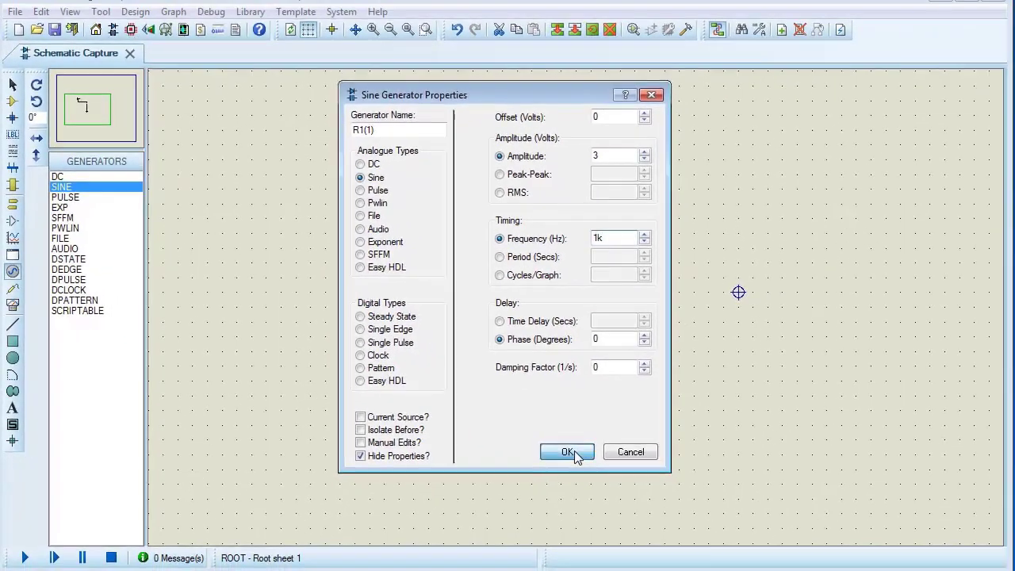
{"action": "left_click", "coordinate": [568, 452]}
Step: Place an oscilloscope on the schematic to the right of resistor R1
{"action": "left_click", "coordinate": [13, 305]}
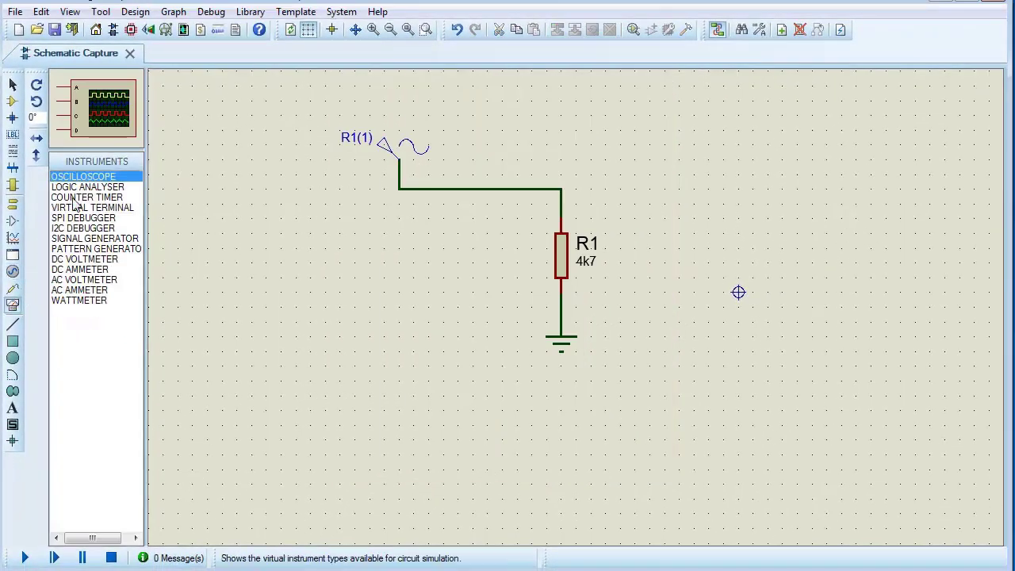
{"action": "left_click", "coordinate": [745, 172]}
{"action": "left_click", "coordinate": [797, 206]}
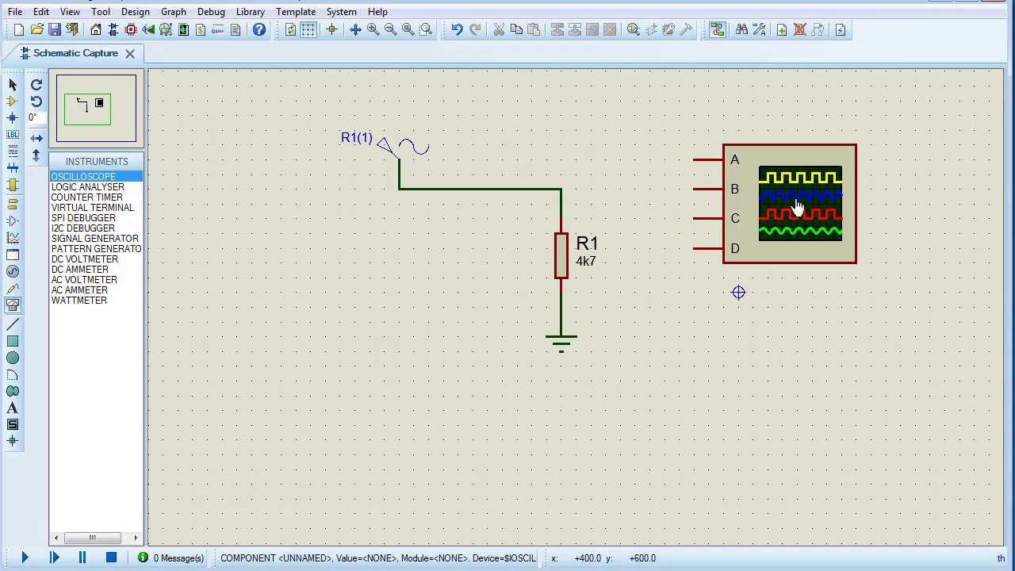
Step: Wire oscilloscope channel A to the wire between the sine generator and R1
{"action": "scroll", "coordinate": [797, 206], "scroll_direction": "up", "scroll_amount": 1}
{"action": "scroll", "coordinate": [523, 334], "scroll_direction": "down", "scroll_amount": 2}
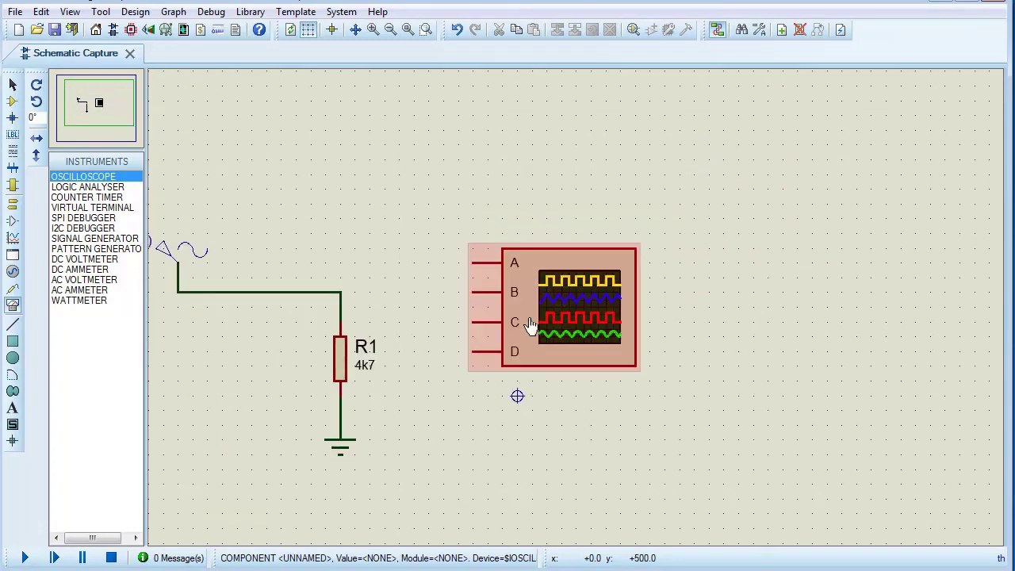
{"action": "scroll", "coordinate": [470, 316], "scroll_direction": "up", "scroll_amount": 1}
{"action": "left_click", "coordinate": [636, 248]}
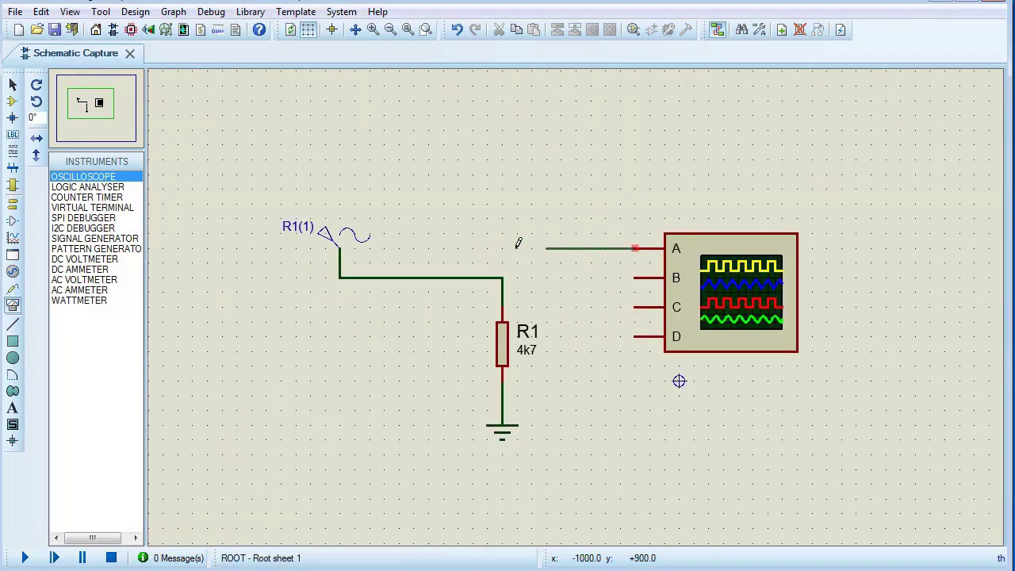
{"action": "left_click", "coordinate": [487, 276]}
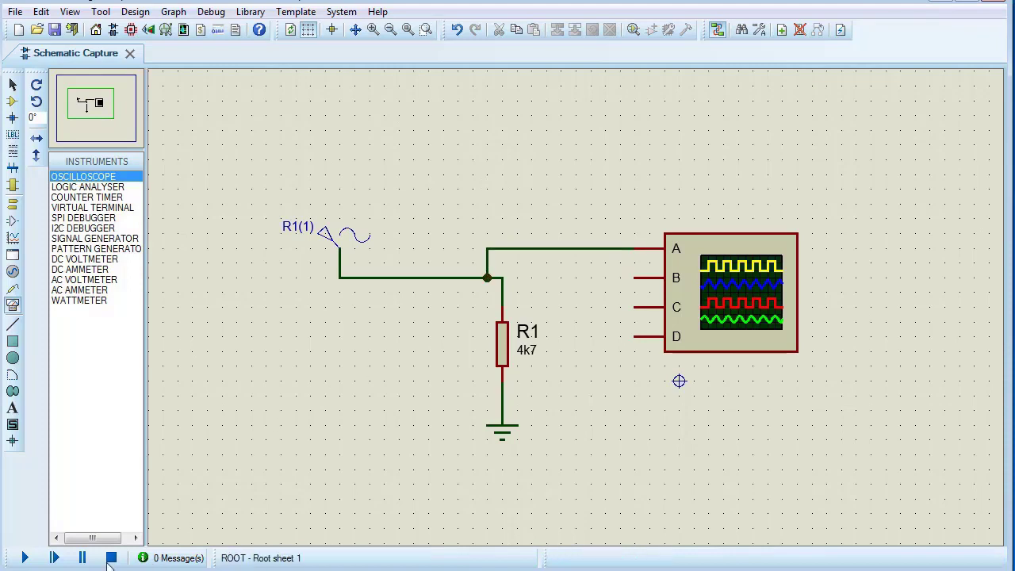
Step: Run the simulation, set the oscilloscope to 1 V per division on channel A and a 0.2 ms timebase, and stop it
{"action": "left_click", "coordinate": [26, 557]}
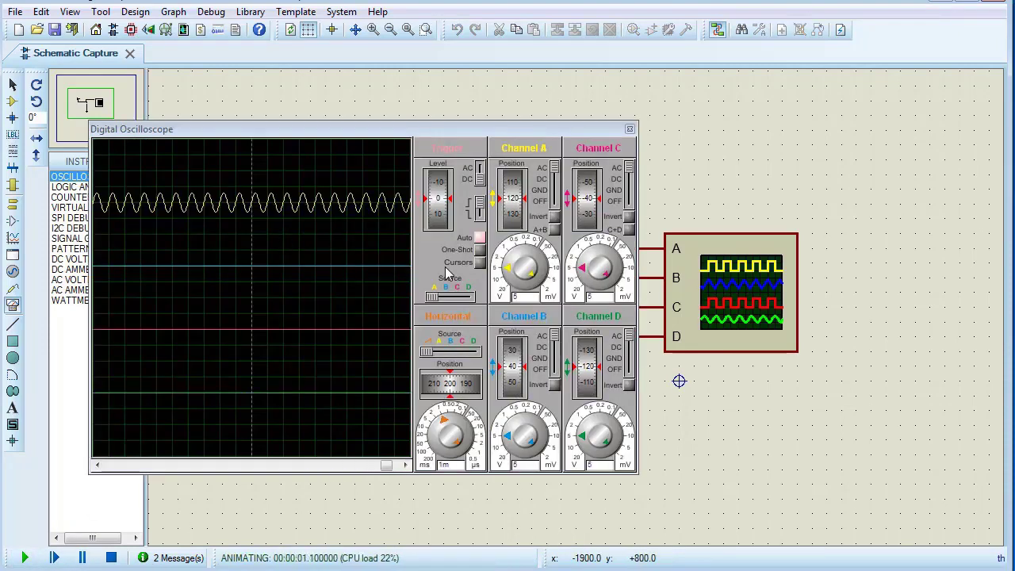
{"action": "left_click", "coordinate": [510, 251]}
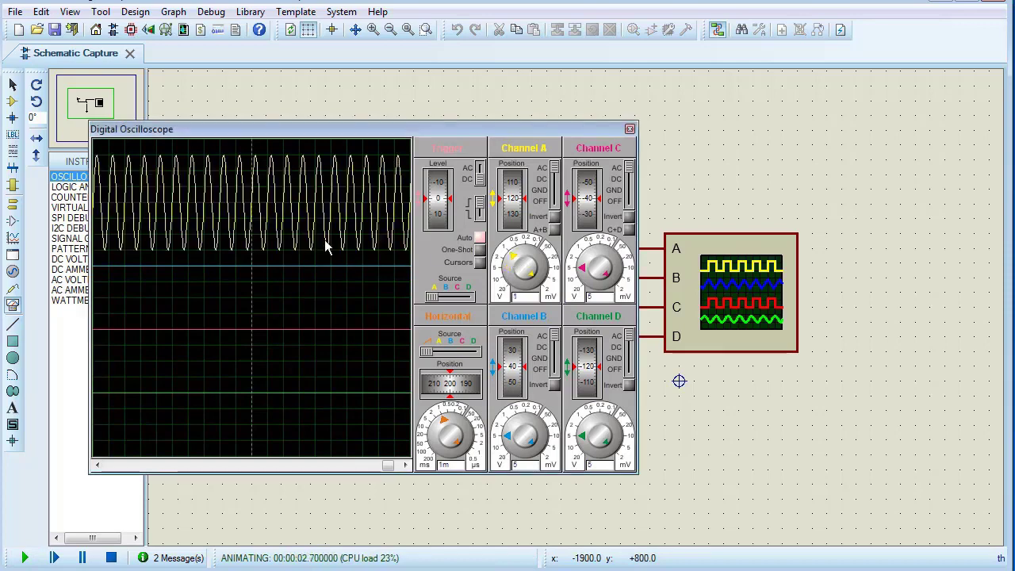
{"action": "left_click", "coordinate": [448, 420]}
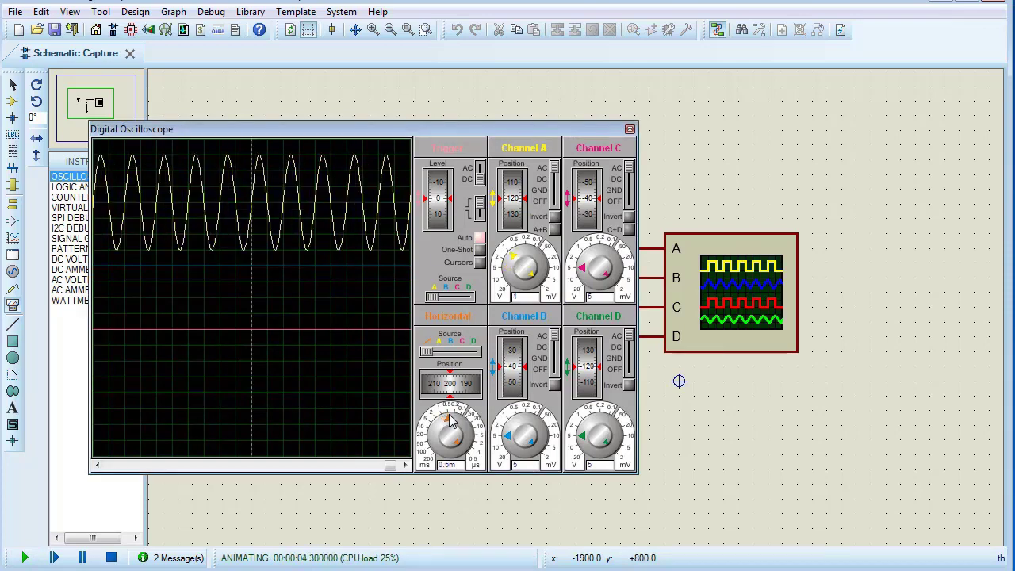
{"action": "left_click", "coordinate": [455, 422]}
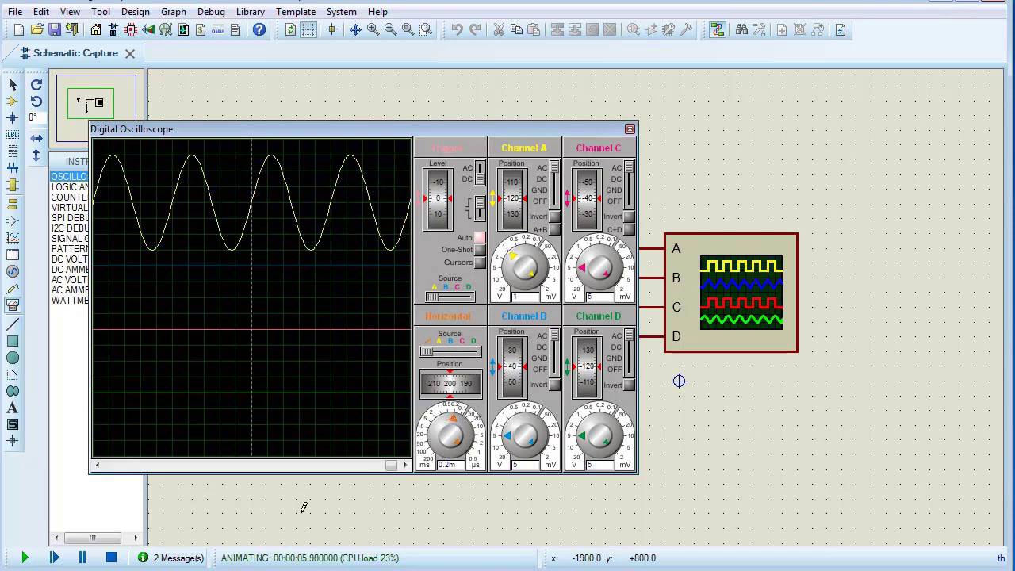
{"action": "left_click", "coordinate": [112, 558]}
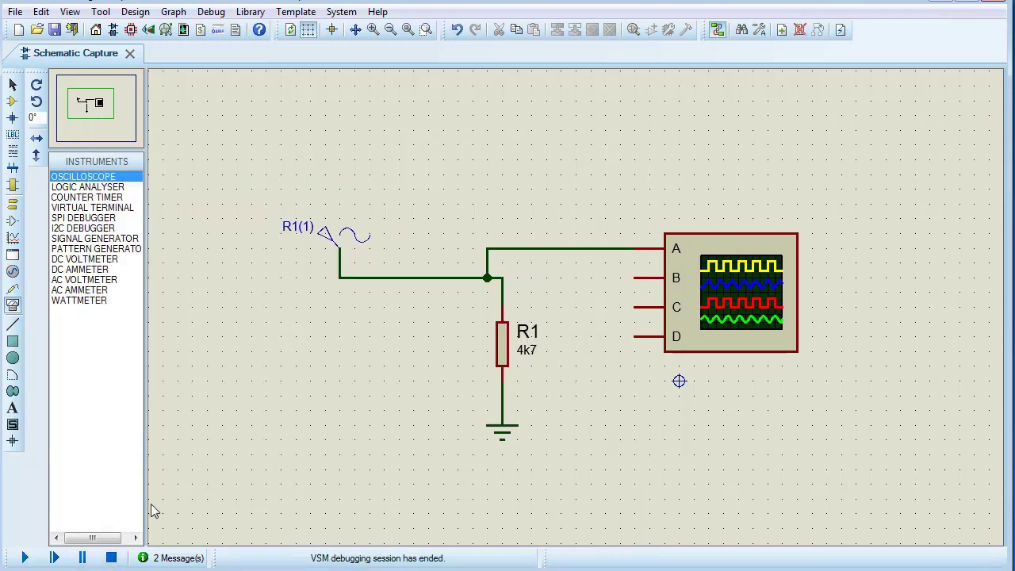
Step: Copy the block containing the sine generator, R1 and ground, and place one copy directly below the original
{"action": "left_click_drag", "start_coordinate": [252, 189], "coordinate": [561, 469]}
{"action": "right_click", "coordinate": [500, 409]}
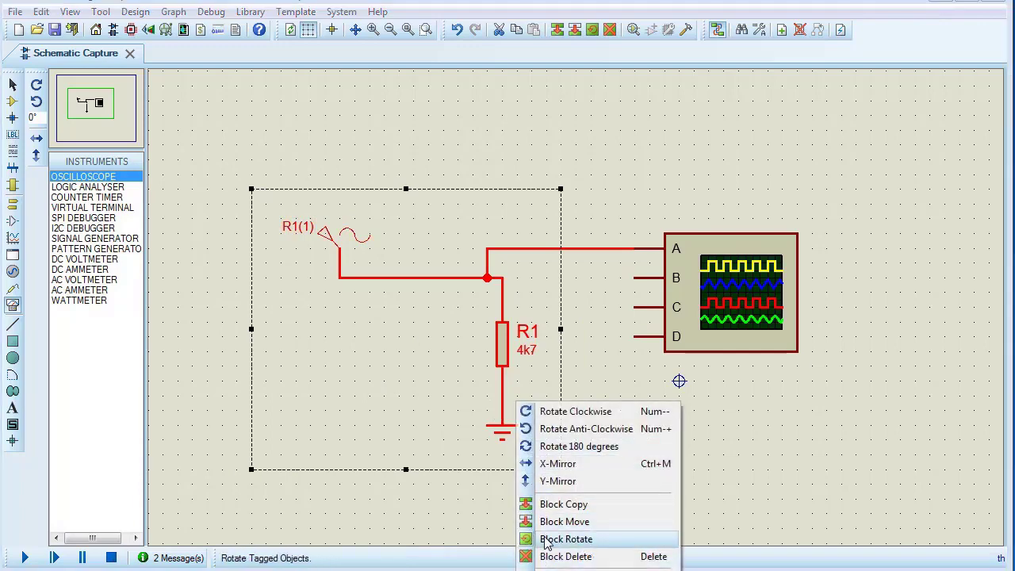
{"action": "left_click", "coordinate": [555, 504]}
{"action": "scroll", "coordinate": [498, 387], "scroll_direction": "down", "scroll_amount": 2}
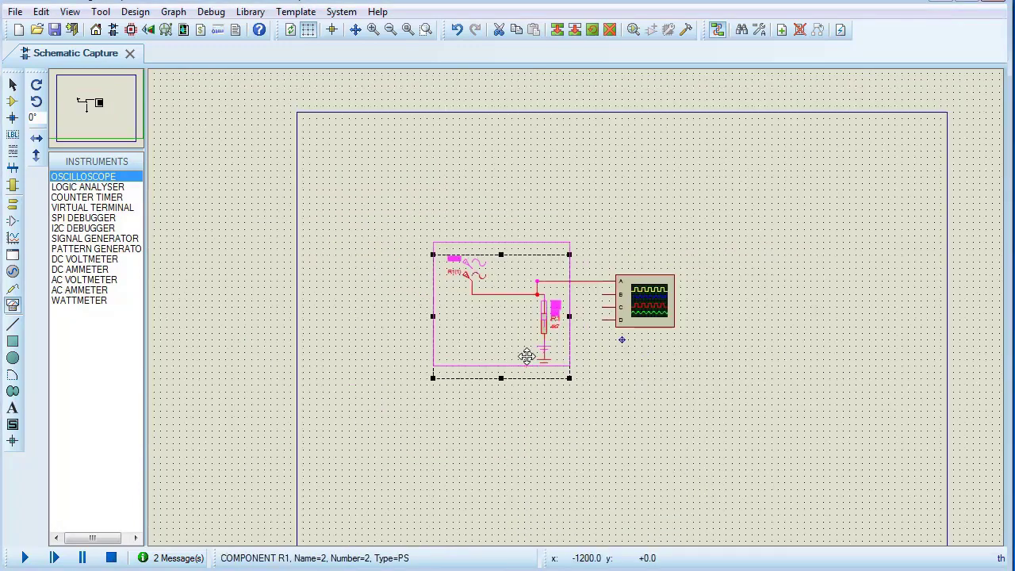
{"action": "left_click", "coordinate": [544, 459]}
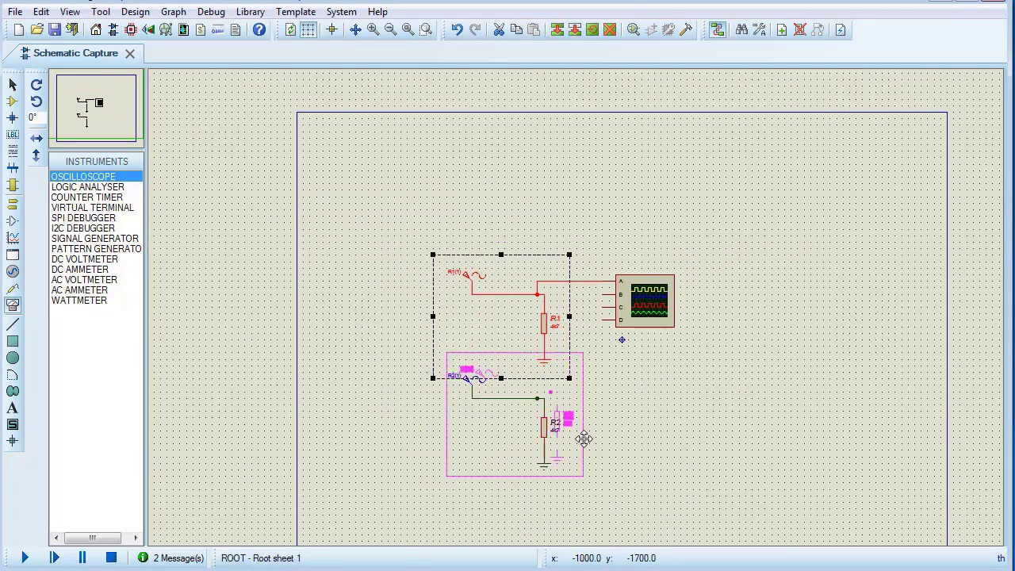
{"action": "right_click", "coordinate": [618, 405]}
Step: Deselect the original block and wire oscilloscope channel B to the top of resistor R2
{"action": "scroll", "coordinate": [614, 352], "scroll_direction": "up", "scroll_amount": 1}
{"action": "scroll", "coordinate": [577, 306], "scroll_direction": "up", "scroll_amount": 1}
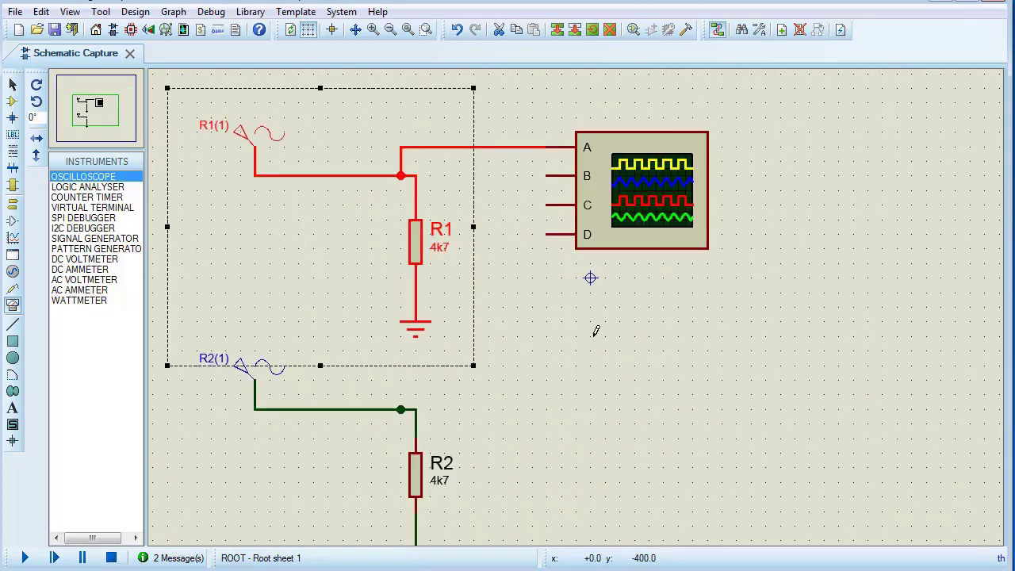
{"action": "left_click", "coordinate": [592, 338]}
{"action": "left_click", "coordinate": [546, 174]}
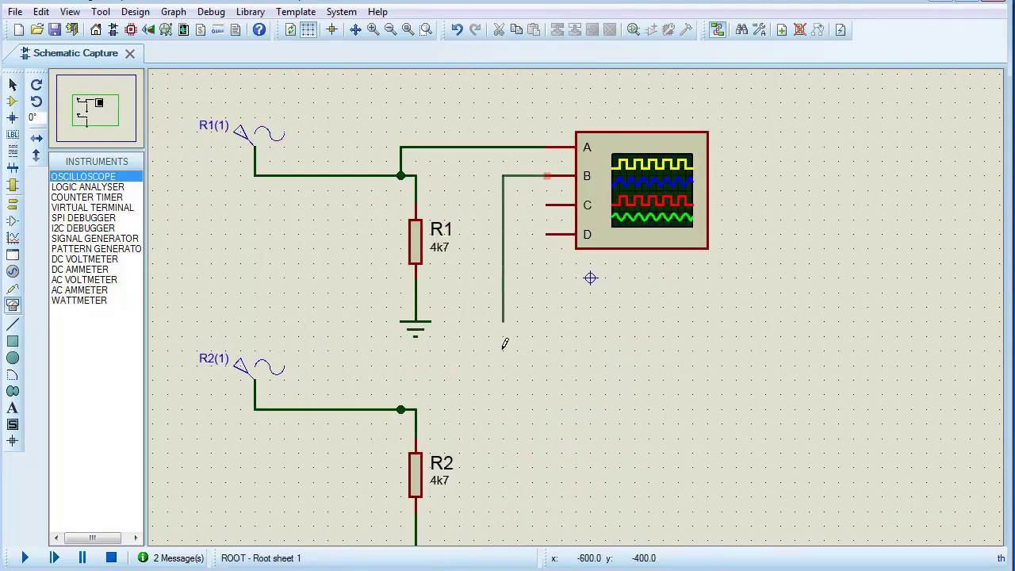
{"action": "left_click", "coordinate": [409, 409]}
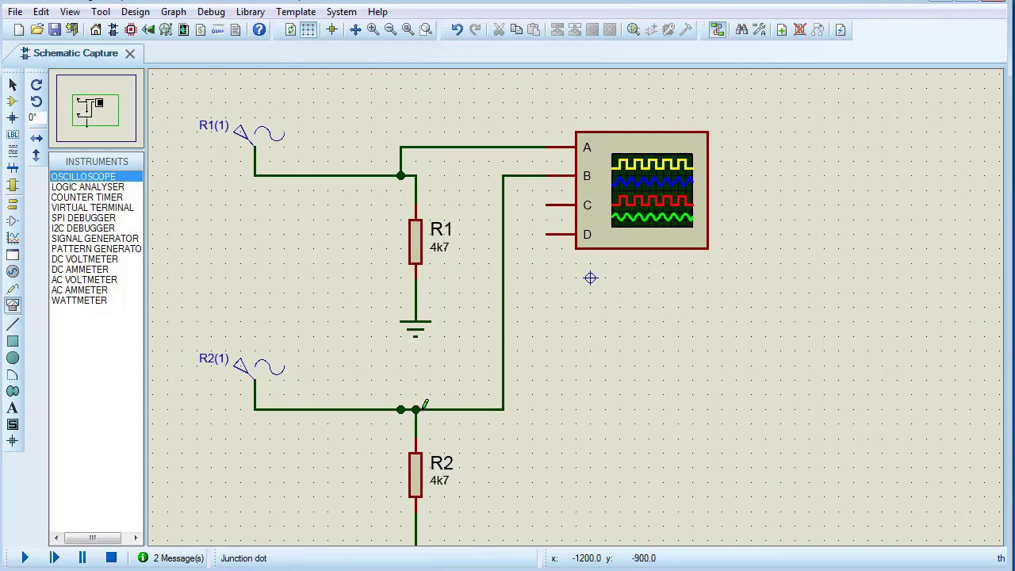
Step: Delete the leftover junction dot on the wire just left of resistor R2
{"action": "scroll", "coordinate": [401, 409], "scroll_direction": "up", "scroll_amount": 1}
{"action": "right_click", "coordinate": [546, 304]}
{"action": "right_click", "coordinate": [546, 304]}
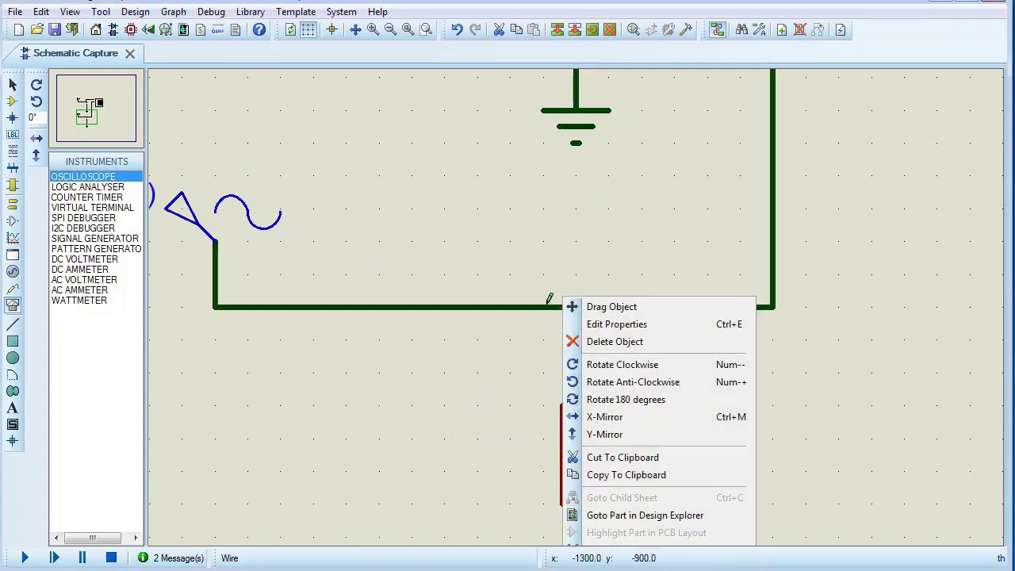
Step: Change the R2 generator to the Pulse type with a pulsed high voltage of 3 and an initial low voltage of -3
{"action": "scroll", "coordinate": [533, 283], "scroll_direction": "down", "scroll_amount": 2}
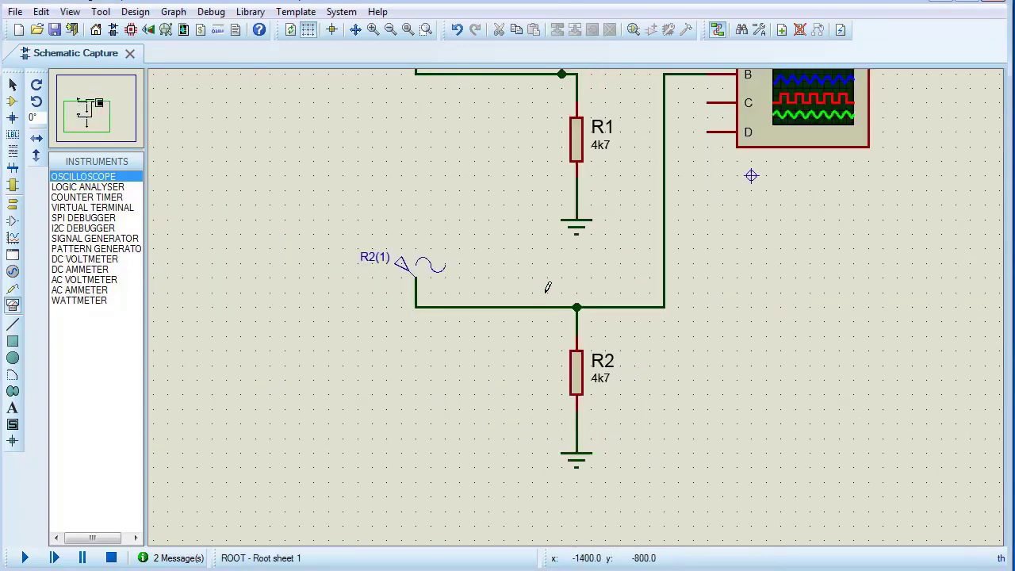
{"action": "scroll", "coordinate": [548, 287], "scroll_direction": "down", "scroll_amount": 2}
{"action": "scroll", "coordinate": [560, 292], "scroll_direction": "up", "scroll_amount": 1}
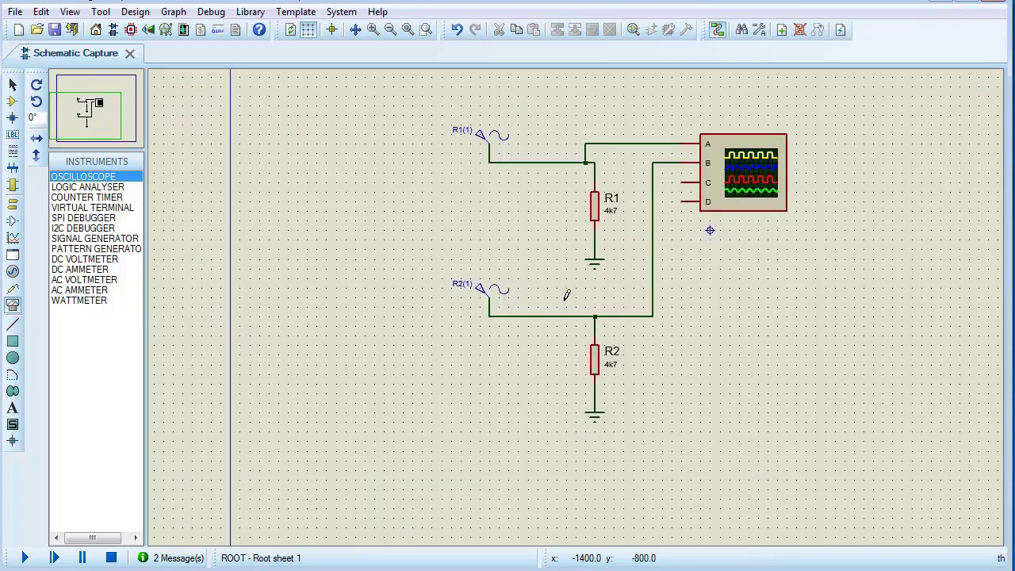
{"action": "double_click", "coordinate": [480, 287]}
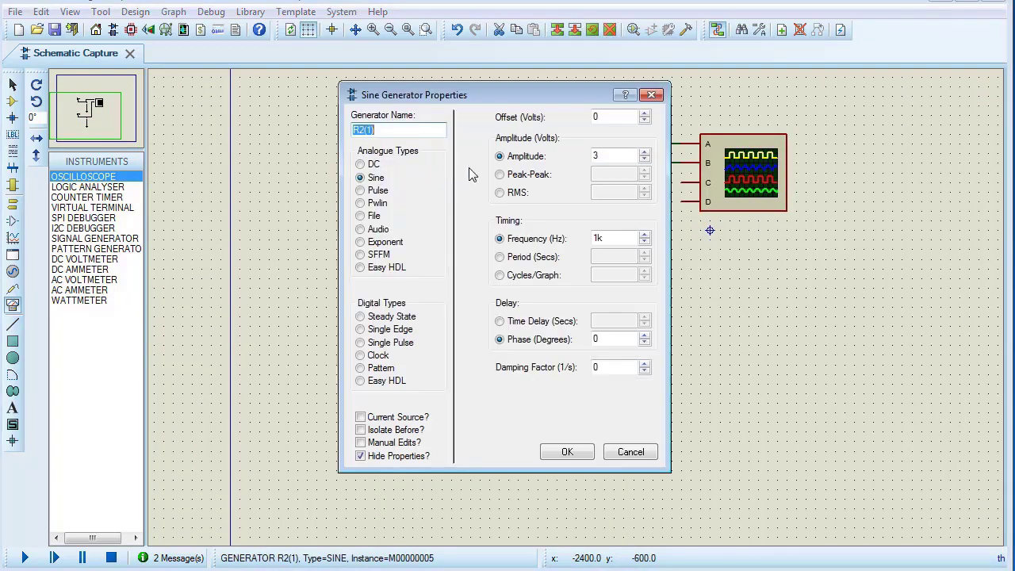
{"action": "left_click", "coordinate": [361, 190]}
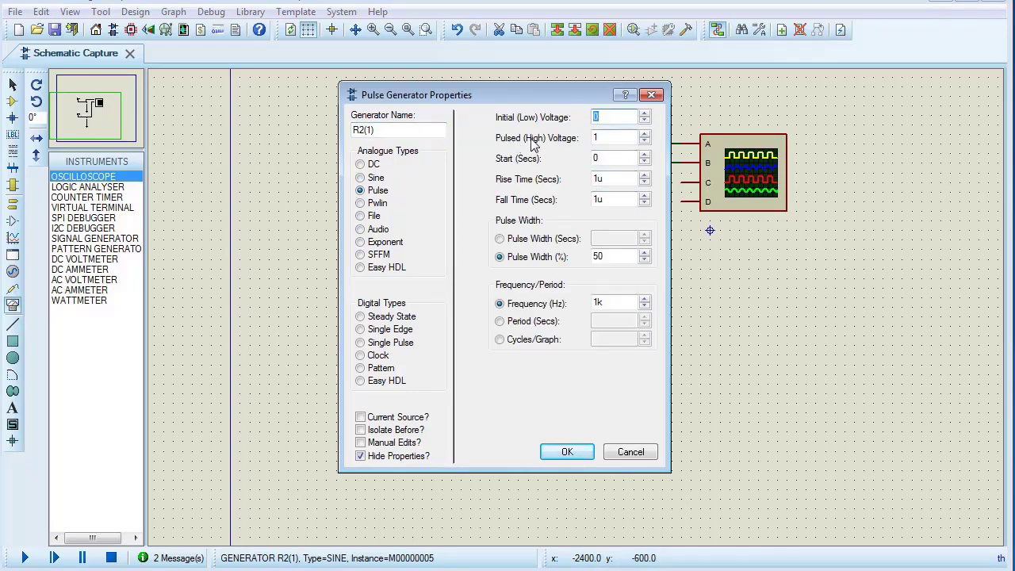
{"action": "key", "text": "Tab"}
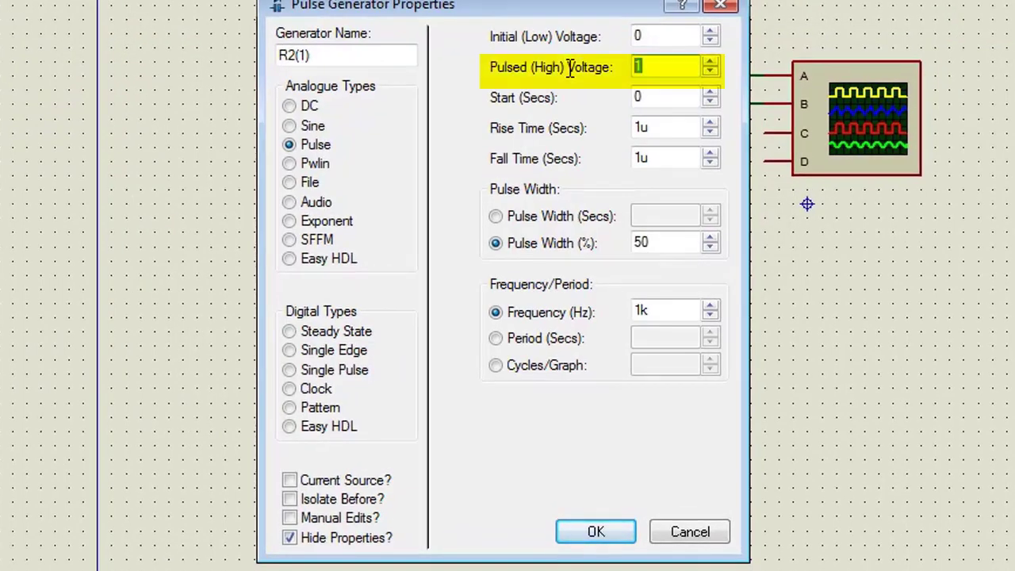
{"action": "left_click_drag", "start_coordinate": [659, 36], "coordinate": [617, 40]}
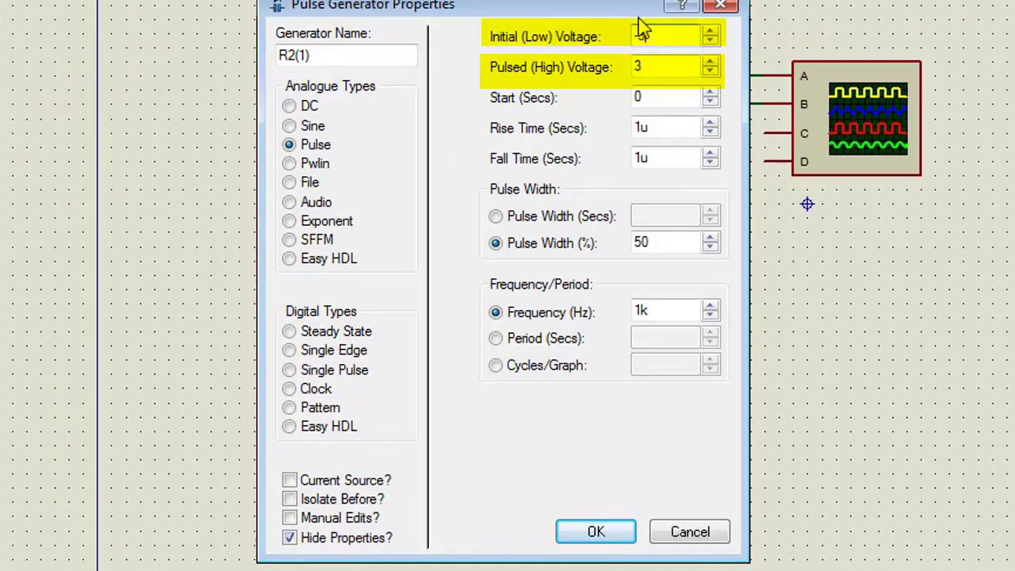
{"action": "type", "text": "-3"}
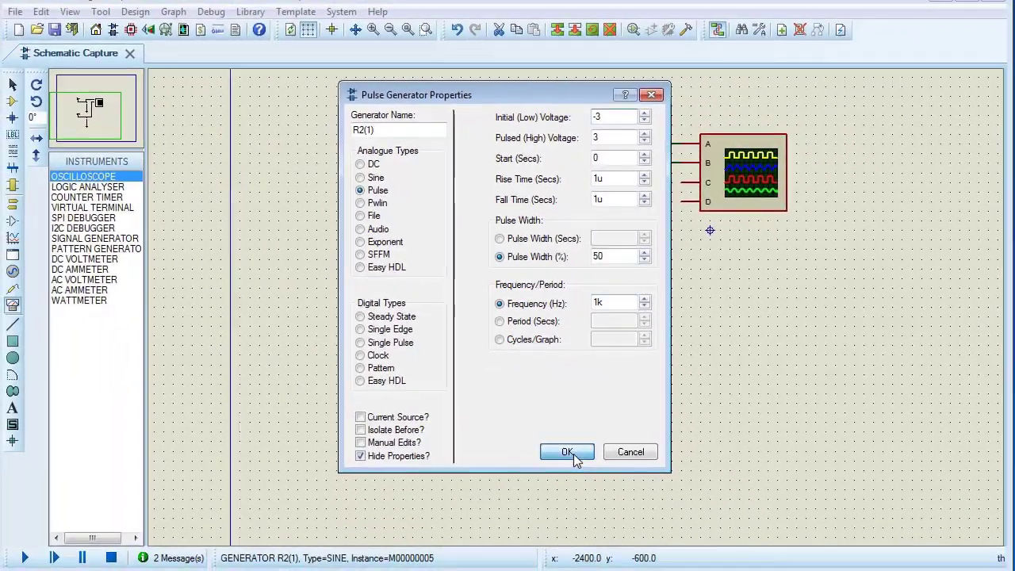
{"action": "left_click", "coordinate": [568, 452]}
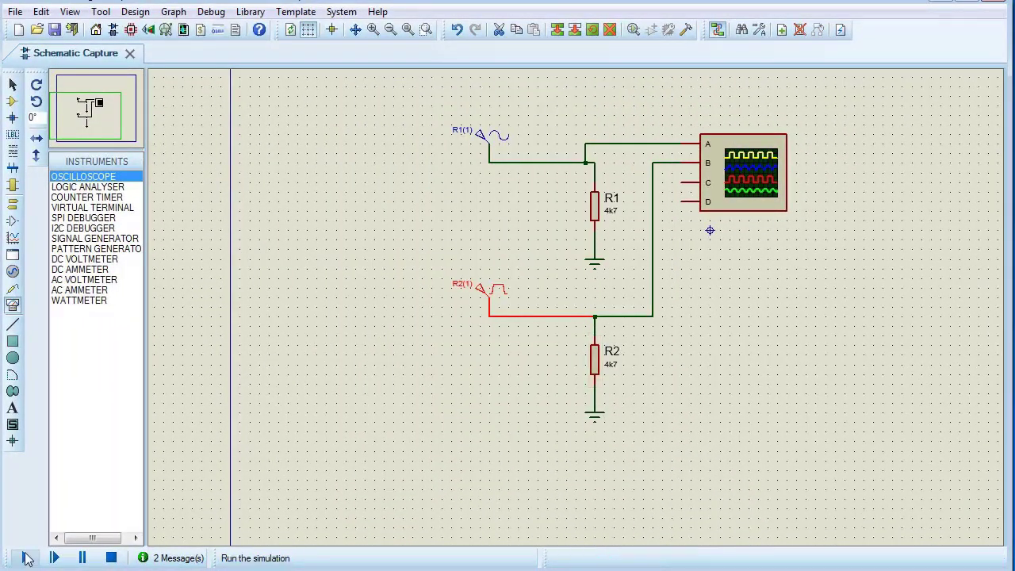
Step: Run the simulation and set oscilloscope channel B to 1 V per division
{"action": "left_click", "coordinate": [26, 558]}
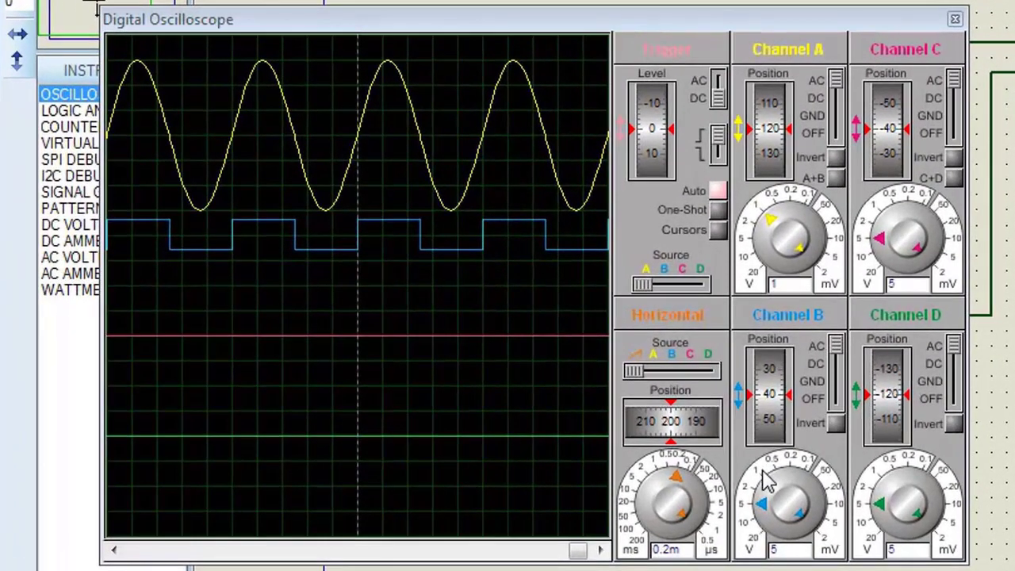
{"action": "left_click", "coordinate": [687, 465]}
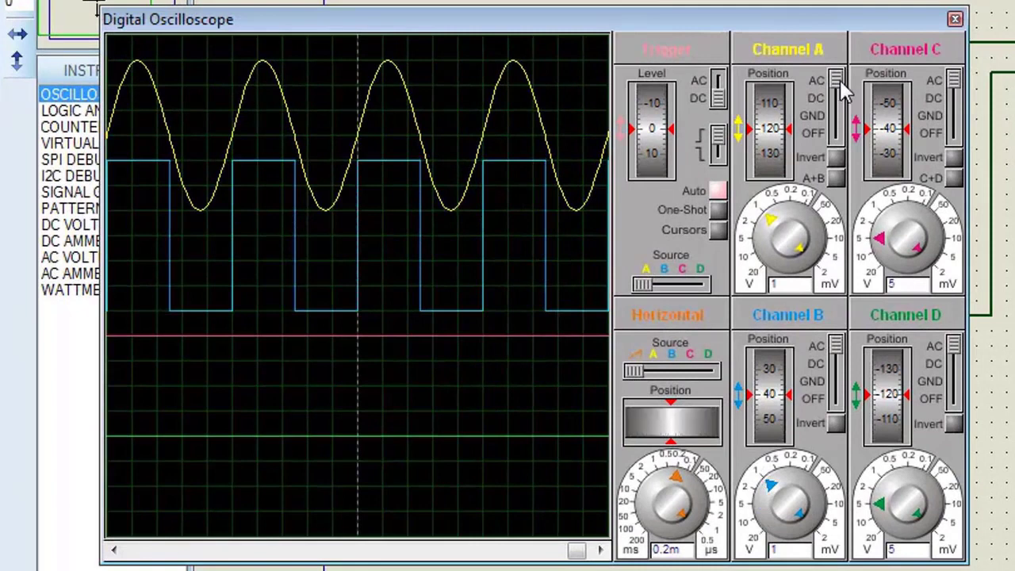
Step: Switch the input coupling of oscilloscope channels A, B and C to GND
{"action": "left_click_drag", "start_coordinate": [840, 81], "coordinate": [842, 115]}
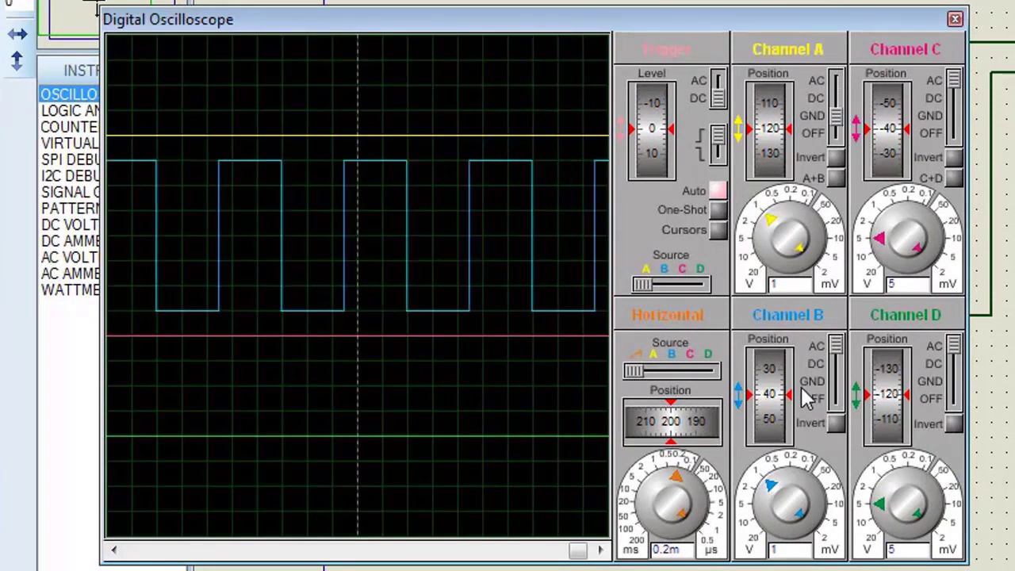
{"action": "left_click_drag", "start_coordinate": [840, 371], "coordinate": [841, 386]}
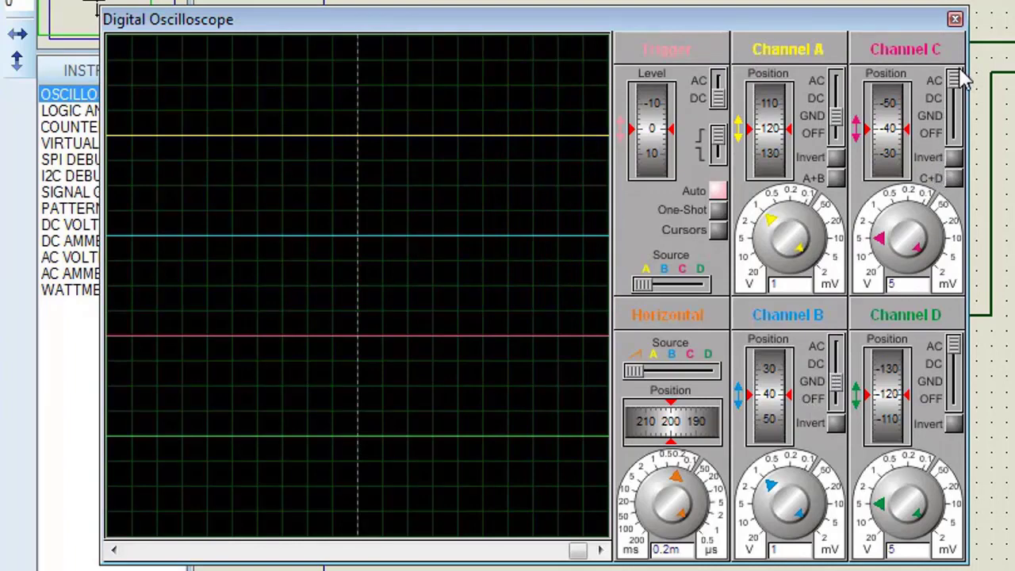
{"action": "left_click_drag", "start_coordinate": [962, 77], "coordinate": [961, 119]}
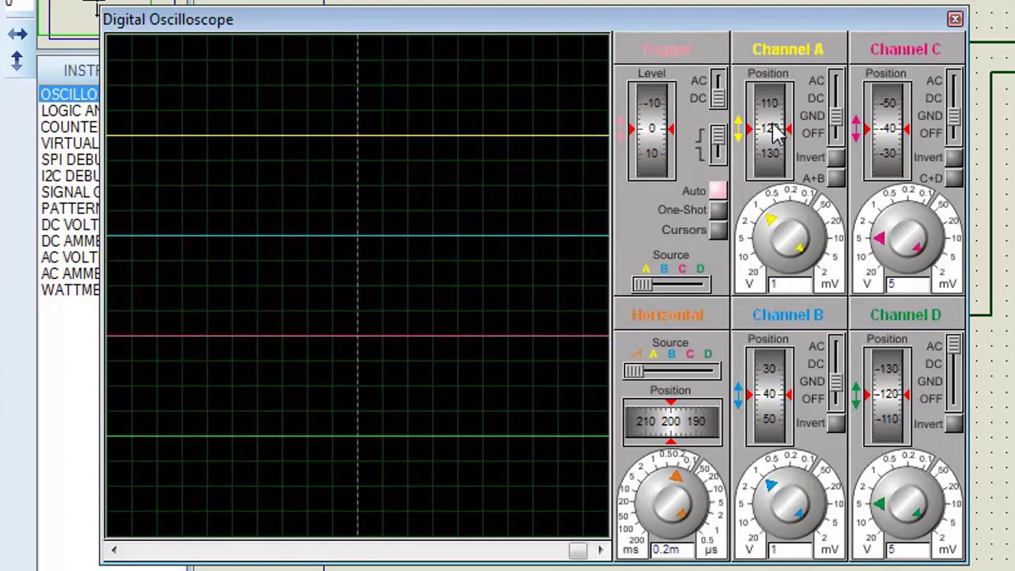
Step: Set the vertical position of oscilloscope channels A and B to -40 and switch both to AC coupling
{"action": "left_click_drag", "start_coordinate": [768, 119], "coordinate": [779, 236]}
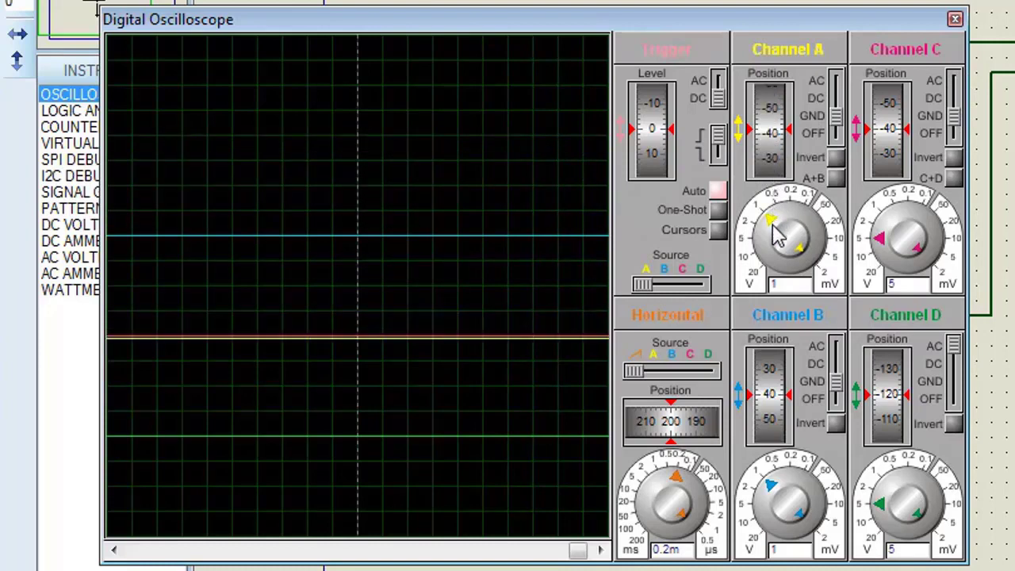
{"action": "left_click_drag", "start_coordinate": [774, 399], "coordinate": [780, 443]}
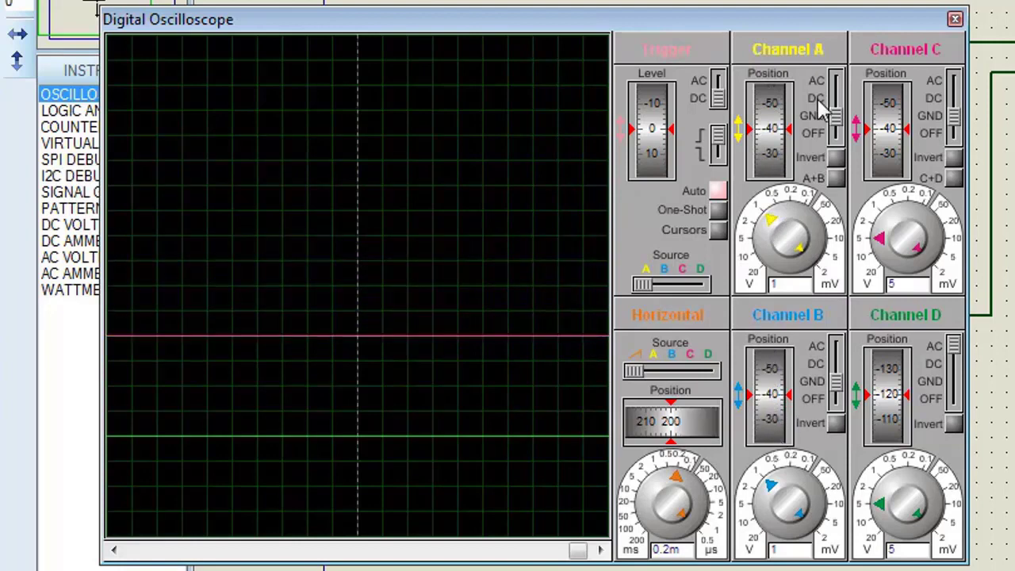
{"action": "left_click", "coordinate": [834, 80]}
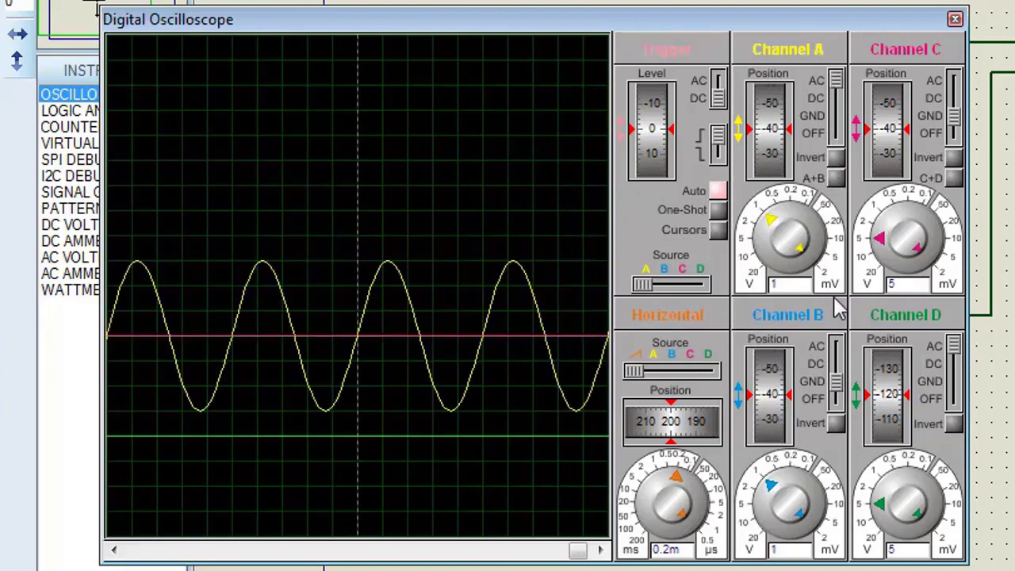
{"action": "left_click", "coordinate": [837, 346]}
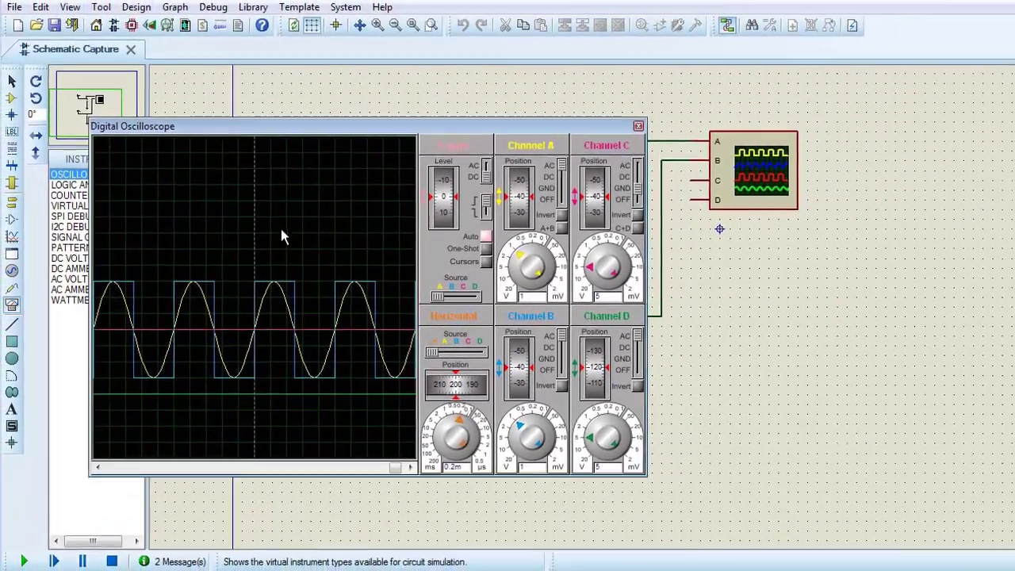
Step: Stop the simulation and delete the oscilloscope from the schematic
{"action": "left_click", "coordinate": [112, 560]}
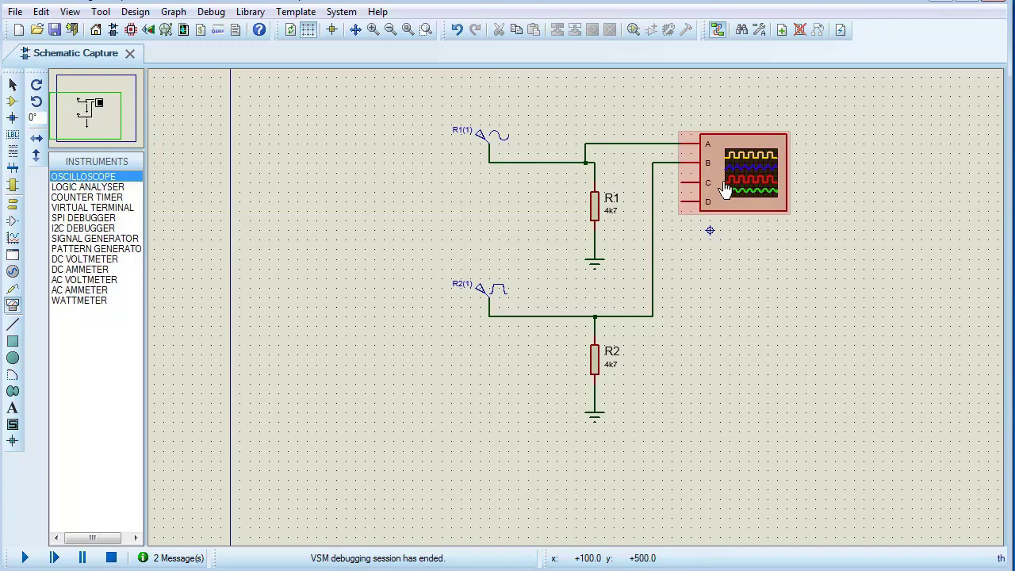
{"action": "right_click", "coordinate": [724, 186]}
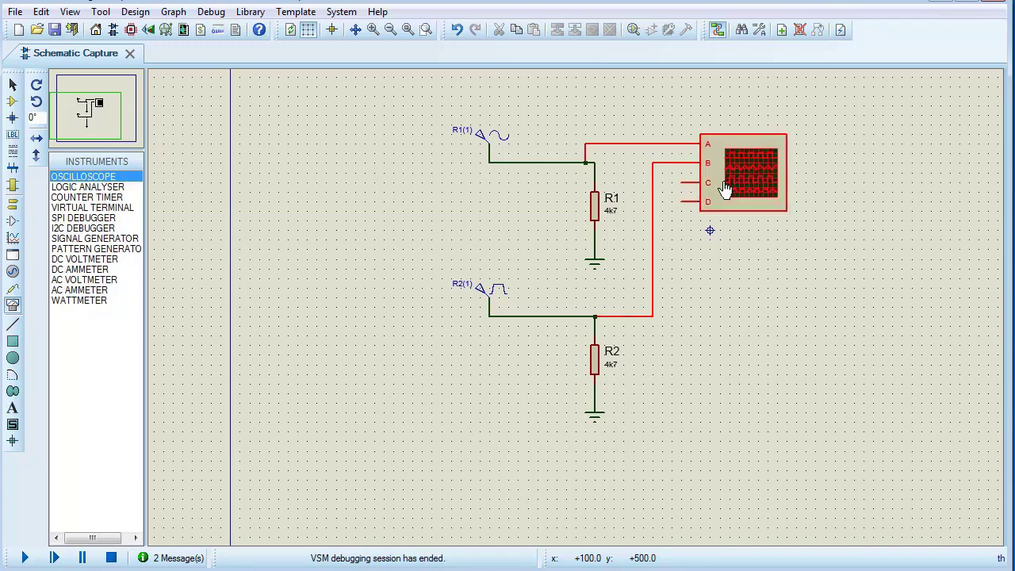
{"action": "right_click", "coordinate": [724, 184]}
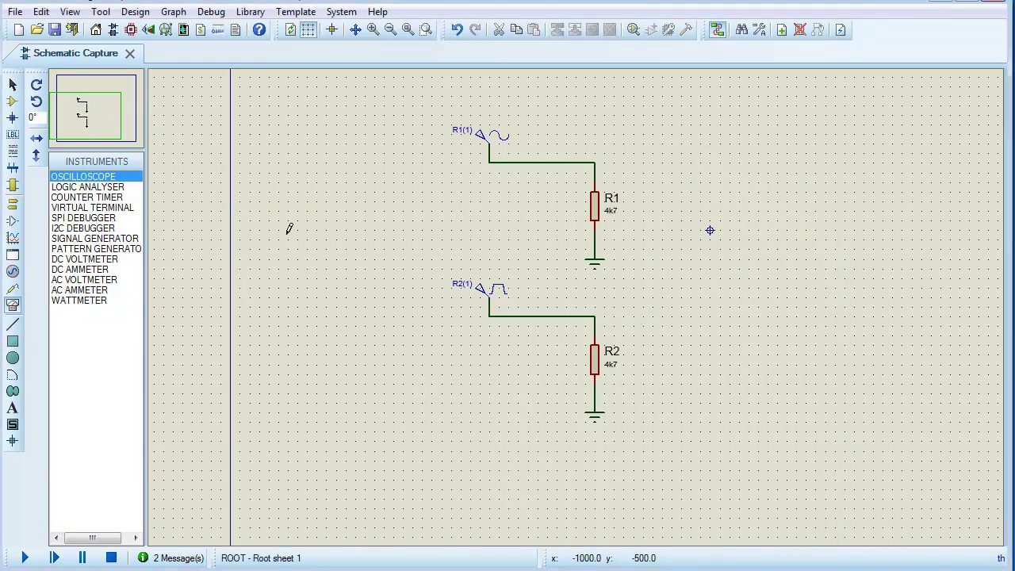
Step: Place a voltage probe on the wire corner above R1 and another on the wire corner above R2
{"action": "left_click", "coordinate": [13, 288]}
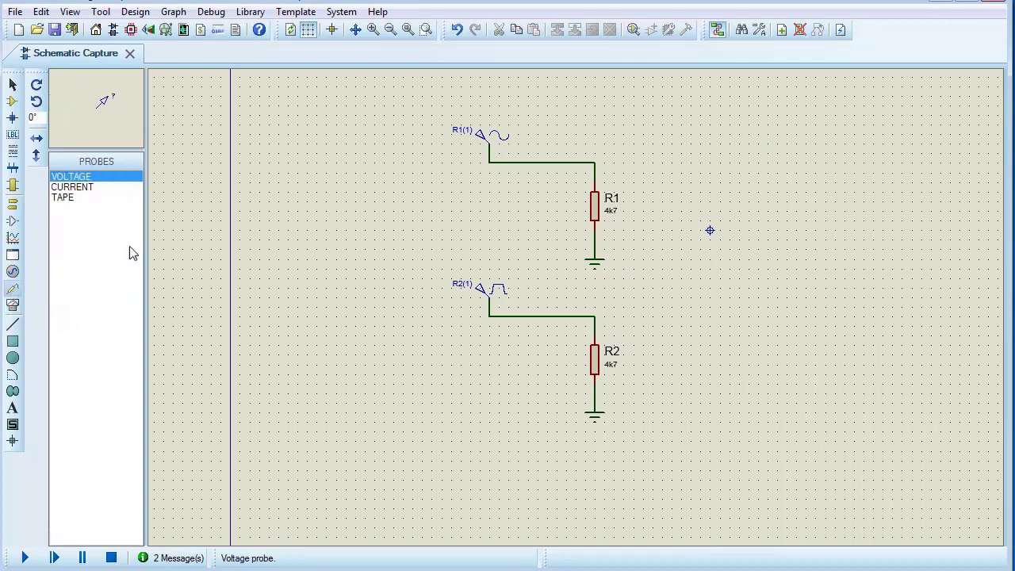
{"action": "scroll", "coordinate": [616, 151], "scroll_direction": "up", "scroll_amount": 1}
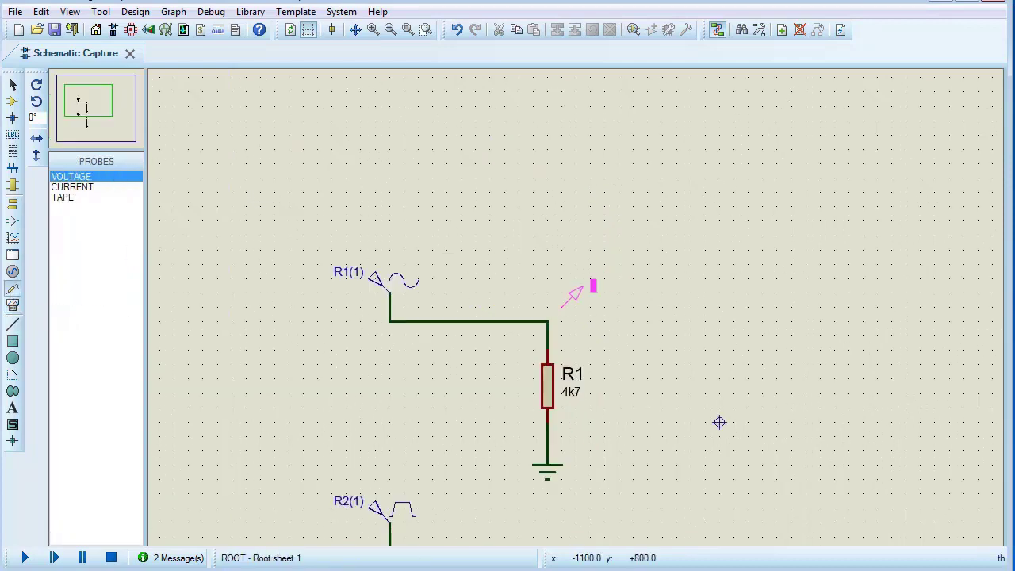
{"action": "left_click", "coordinate": [550, 319]}
{"action": "scroll", "coordinate": [549, 413], "scroll_direction": "down", "scroll_amount": 2}
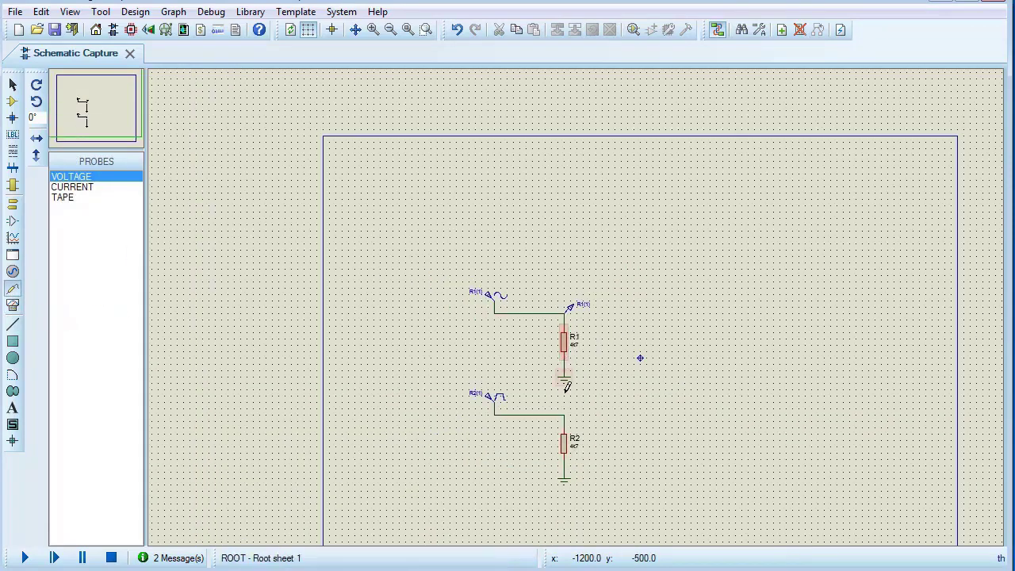
{"action": "scroll", "coordinate": [578, 301], "scroll_direction": "up", "scroll_amount": 3}
{"action": "left_click", "coordinate": [577, 369]}
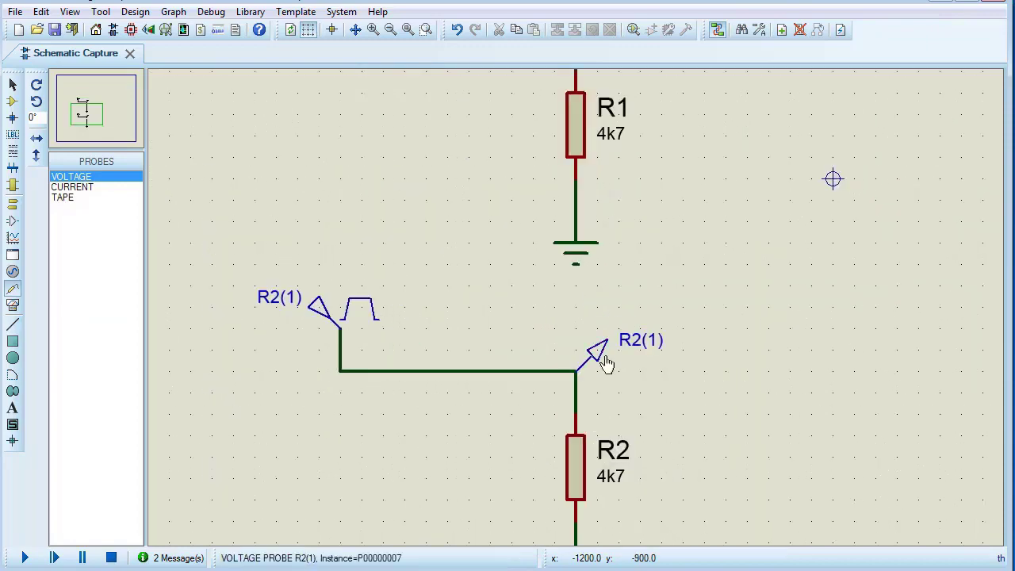
Step: Rename the voltage probe above R1 to v1
{"action": "scroll", "coordinate": [626, 341], "scroll_direction": "down", "scroll_amount": 2}
{"action": "scroll", "coordinate": [583, 204], "scroll_direction": "up", "scroll_amount": 3}
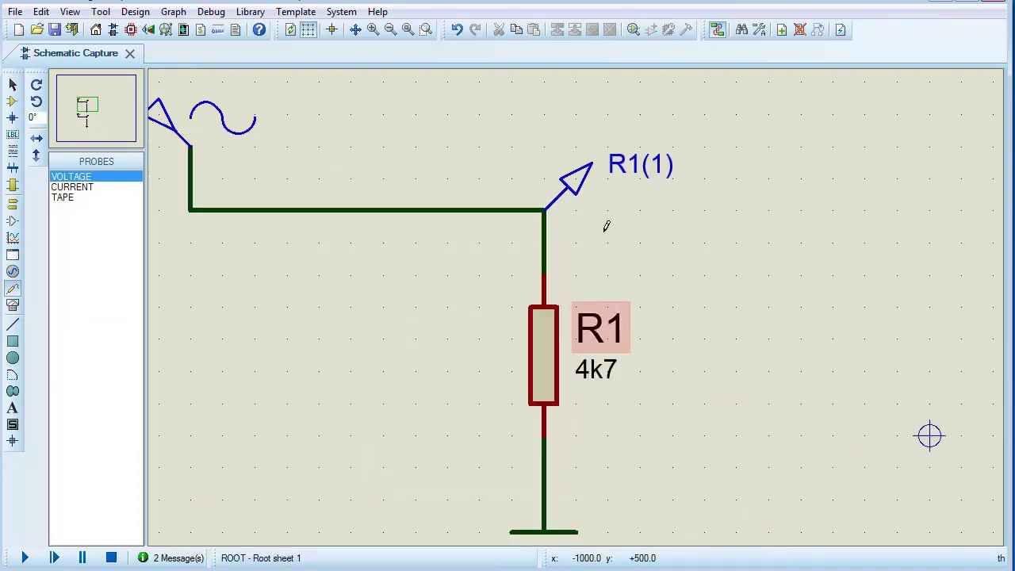
{"action": "left_click", "coordinate": [587, 176]}
{"action": "left_click", "coordinate": [582, 185]}
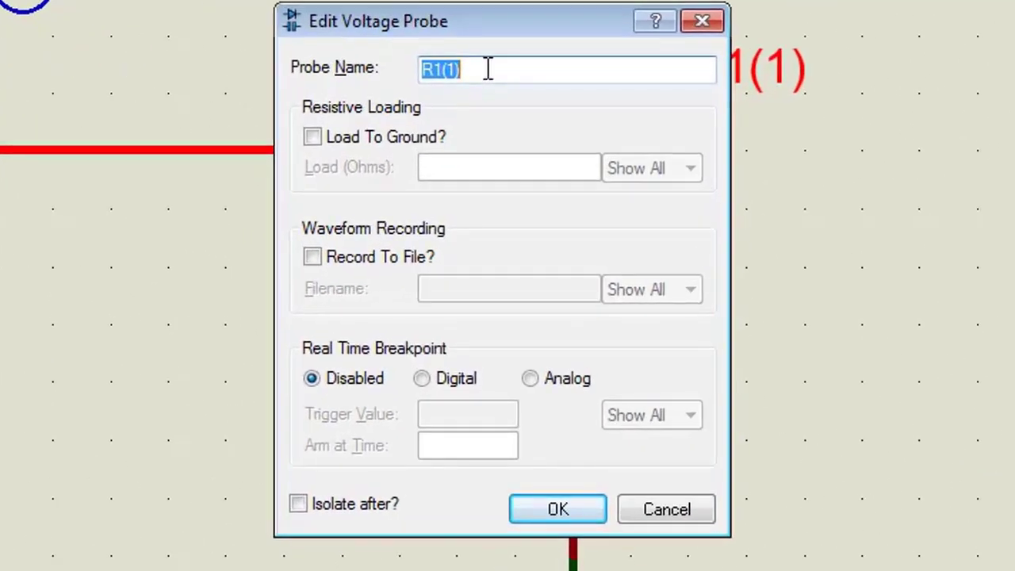
{"action": "type", "text": "v1"}
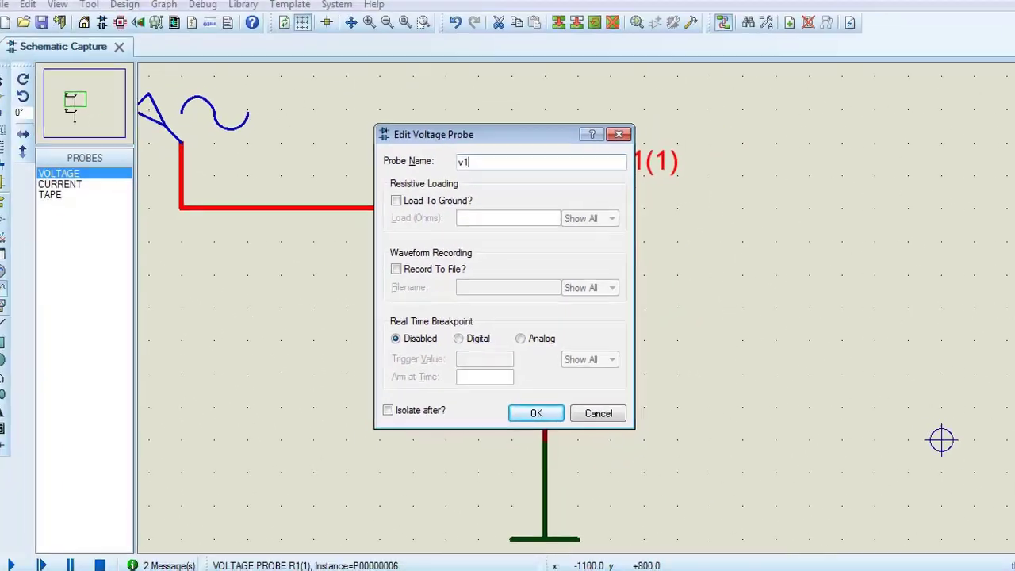
{"action": "left_click", "coordinate": [529, 403]}
Step: Rename the voltage probe above R2 to v2
{"action": "scroll", "coordinate": [530, 401], "scroll_direction": "down", "scroll_amount": 1}
{"action": "scroll", "coordinate": [587, 445], "scroll_direction": "up", "scroll_amount": 2}
{"action": "left_click", "coordinate": [586, 407]}
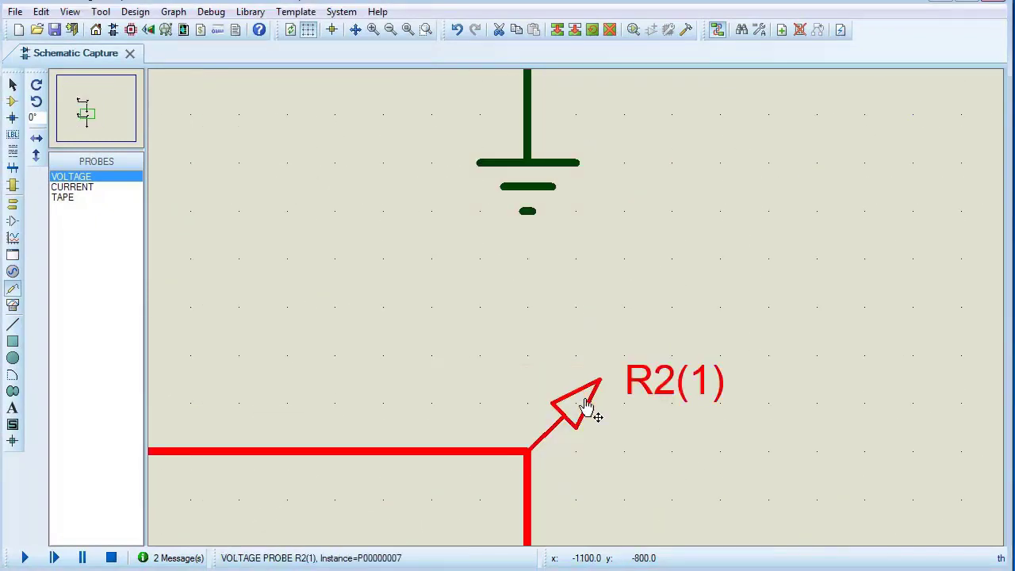
{"action": "left_click", "coordinate": [586, 407]}
{"action": "type", "text": "v2"}
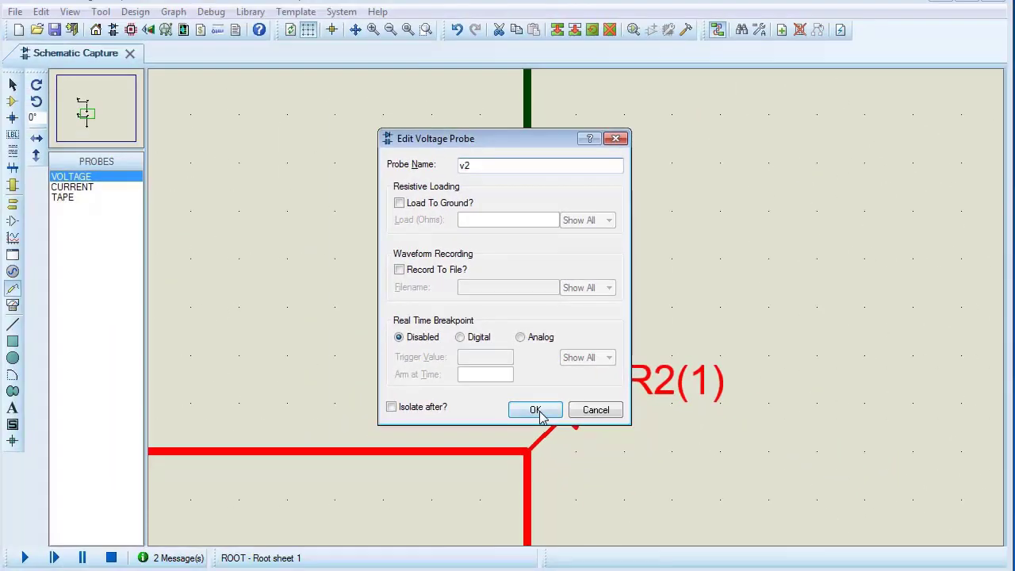
{"action": "left_click", "coordinate": [551, 476]}
Step: Rename the sine generator feeding R1 to vs
{"action": "scroll", "coordinate": [652, 321], "scroll_direction": "down", "scroll_amount": 3}
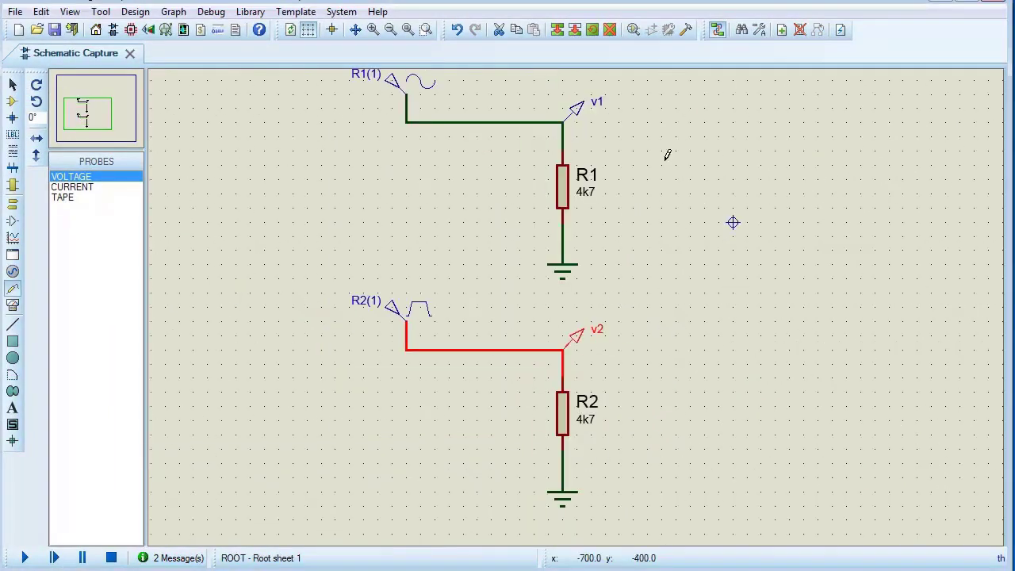
{"action": "left_click", "coordinate": [464, 161]}
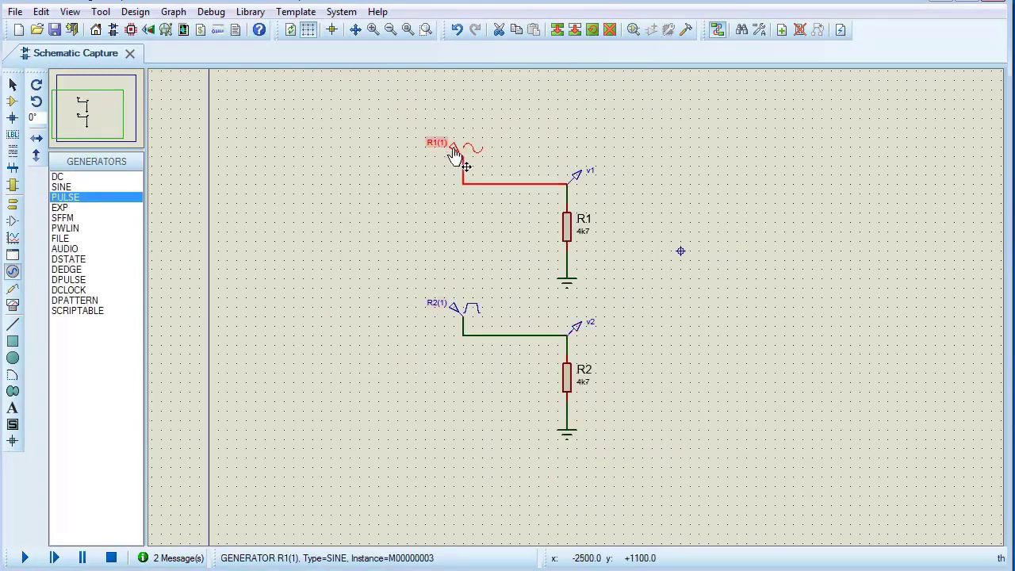
{"action": "left_click", "coordinate": [465, 151]}
{"action": "double_click", "coordinate": [359, 133]}
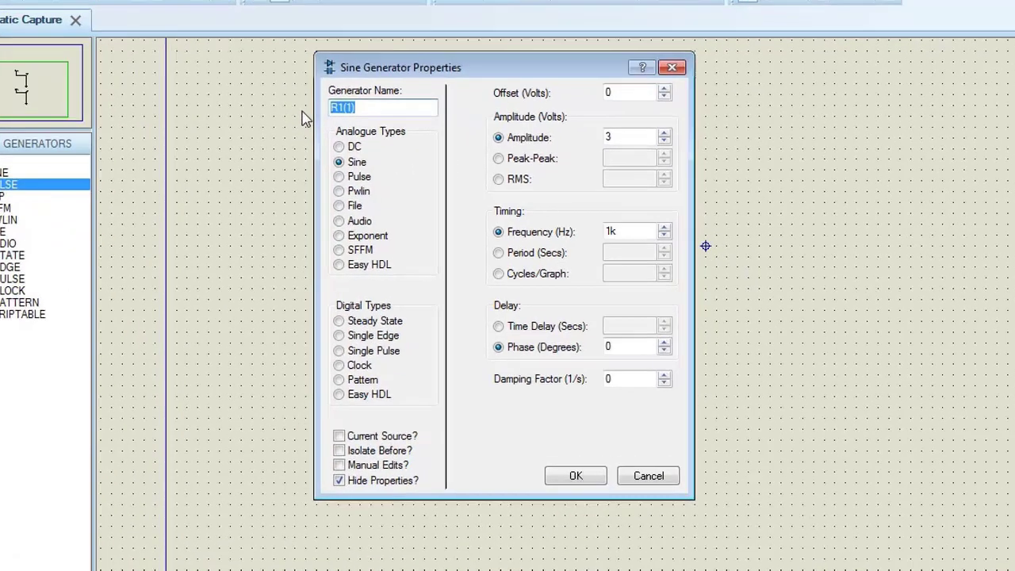
{"action": "type", "text": "vs"}
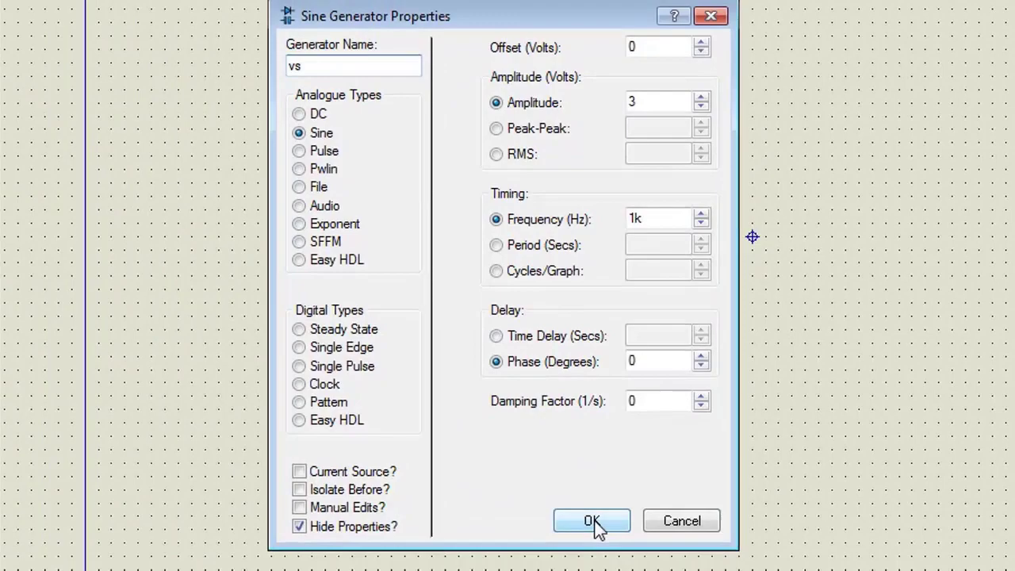
{"action": "left_click", "coordinate": [593, 522]}
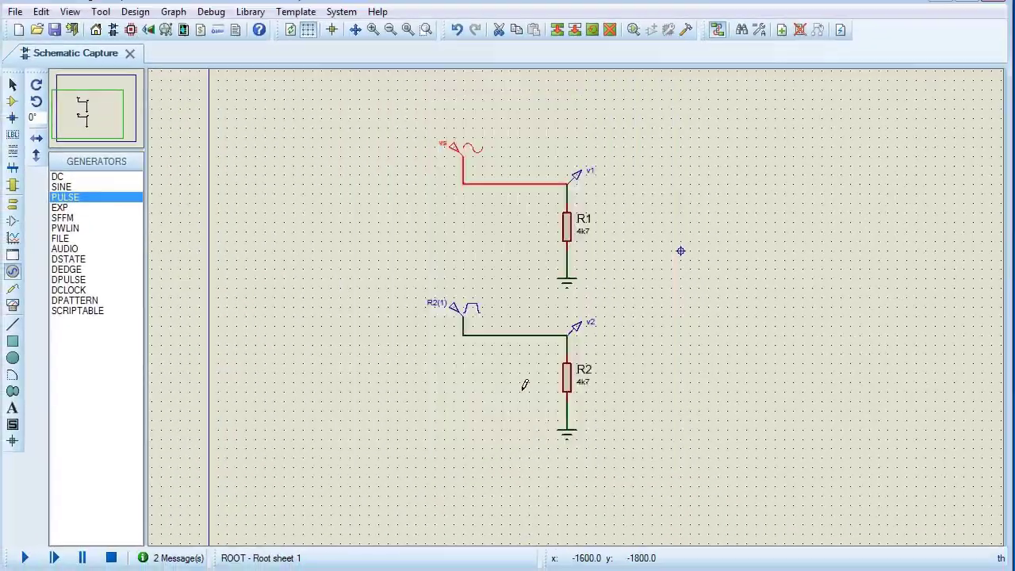
Step: Rename the pulse generator feeding R2 to vp
{"action": "left_click", "coordinate": [441, 329]}
{"action": "left_click", "coordinate": [440, 329]}
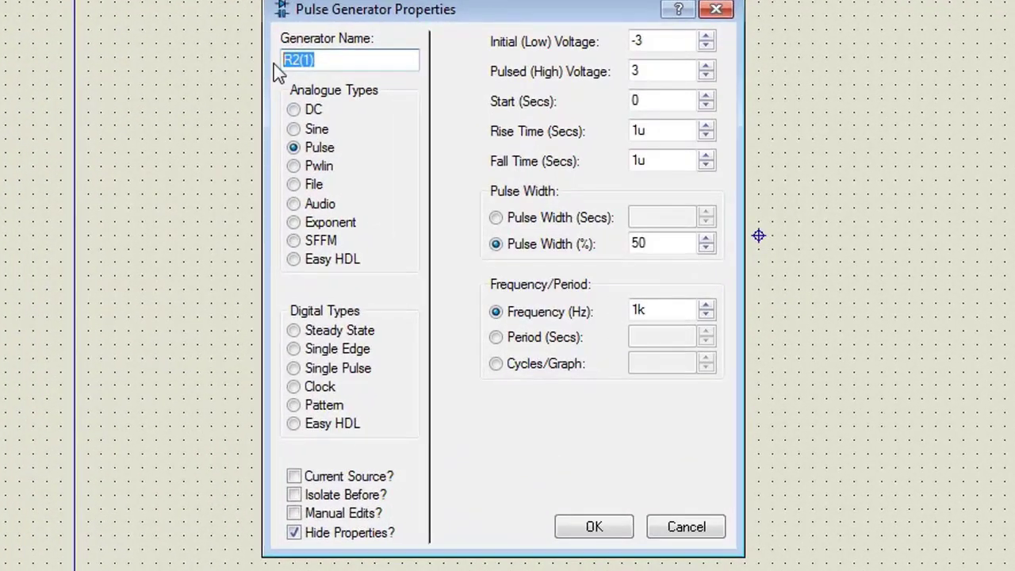
{"action": "type", "text": "vp"}
{"action": "left_click", "coordinate": [594, 528]}
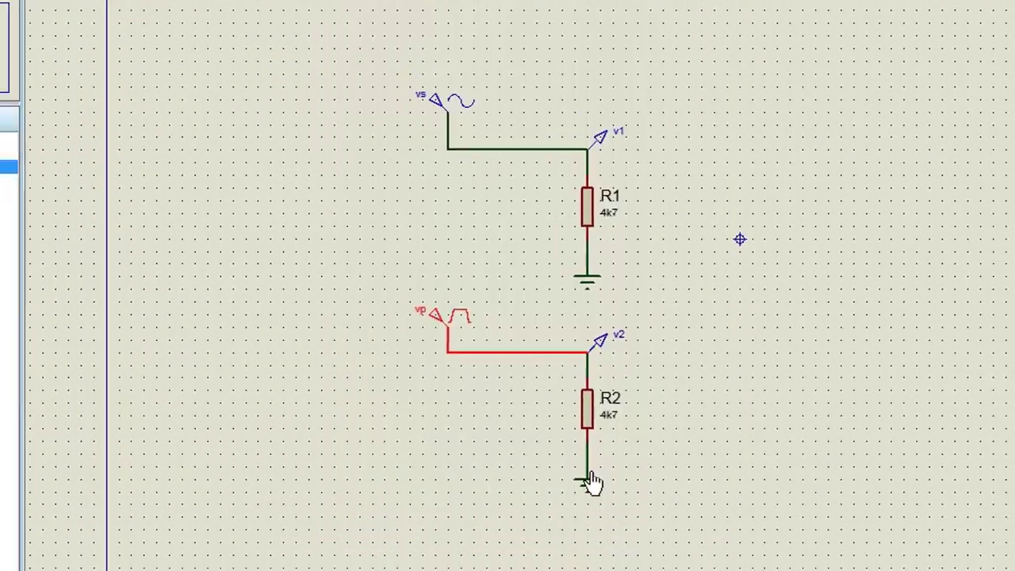
Step: Draw an analogue graph in the empty area to the right of the two resistor circuits
{"action": "left_click", "coordinate": [20, 216]}
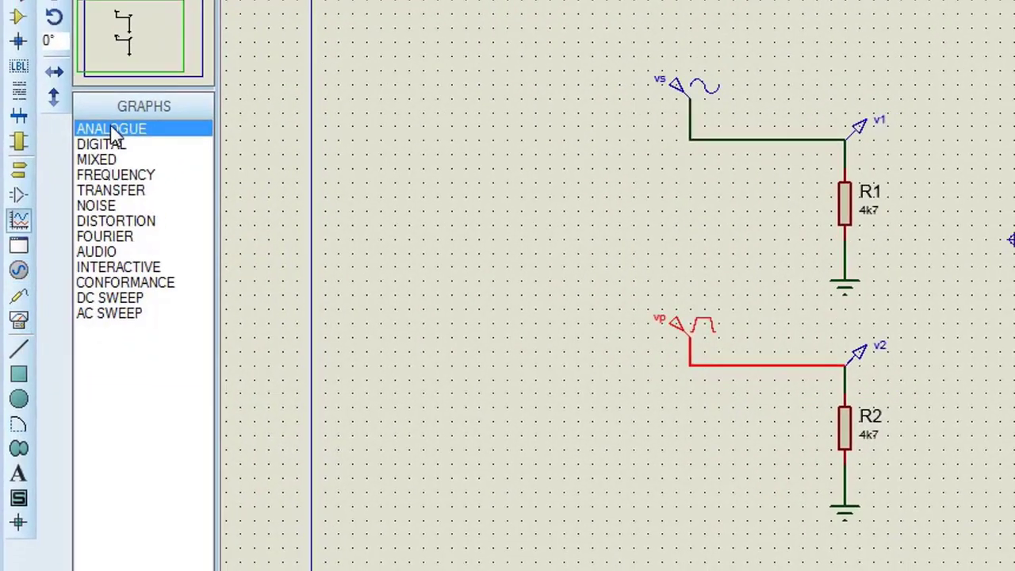
{"action": "left_click", "coordinate": [823, 247]}
{"action": "left_click_drag", "start_coordinate": [681, 185], "coordinate": [968, 421]}
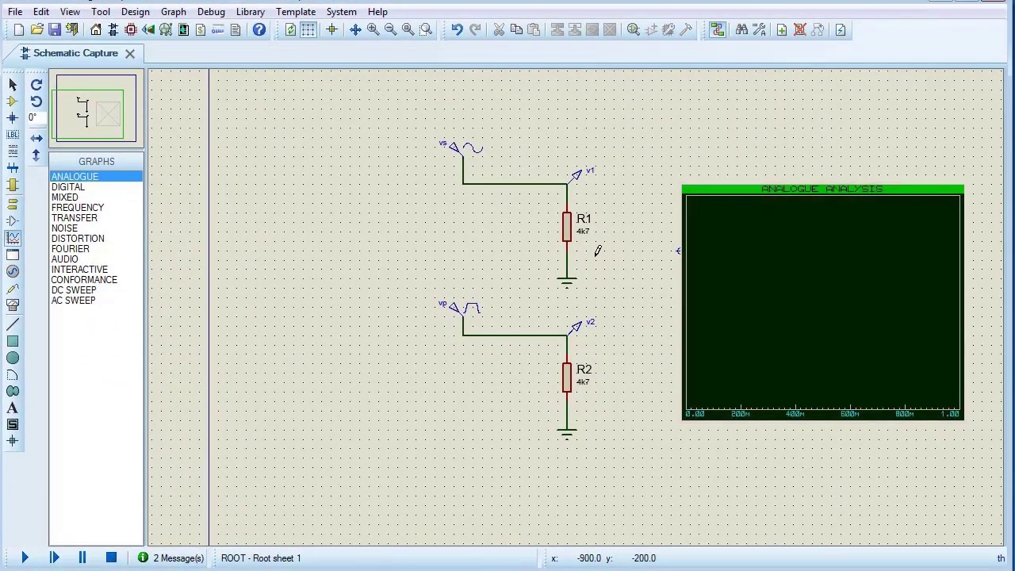
Step: Add the voltage probes v1 and v2 as traces to the analogue graph
{"action": "scroll", "coordinate": [598, 226], "scroll_direction": "up", "scroll_amount": 1}
{"action": "scroll", "coordinate": [578, 311], "scroll_direction": "down", "scroll_amount": 1}
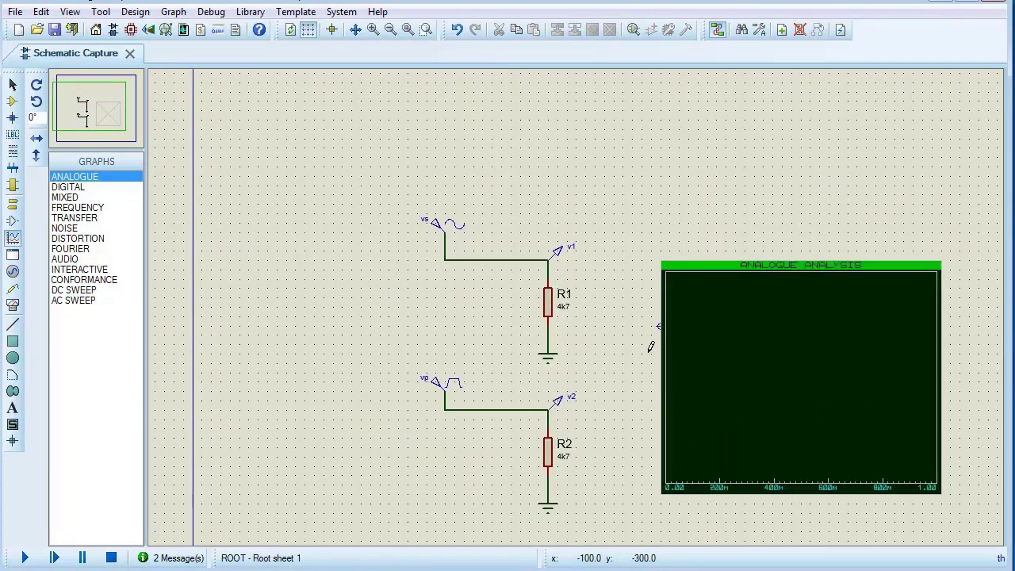
{"action": "left_click", "coordinate": [560, 254]}
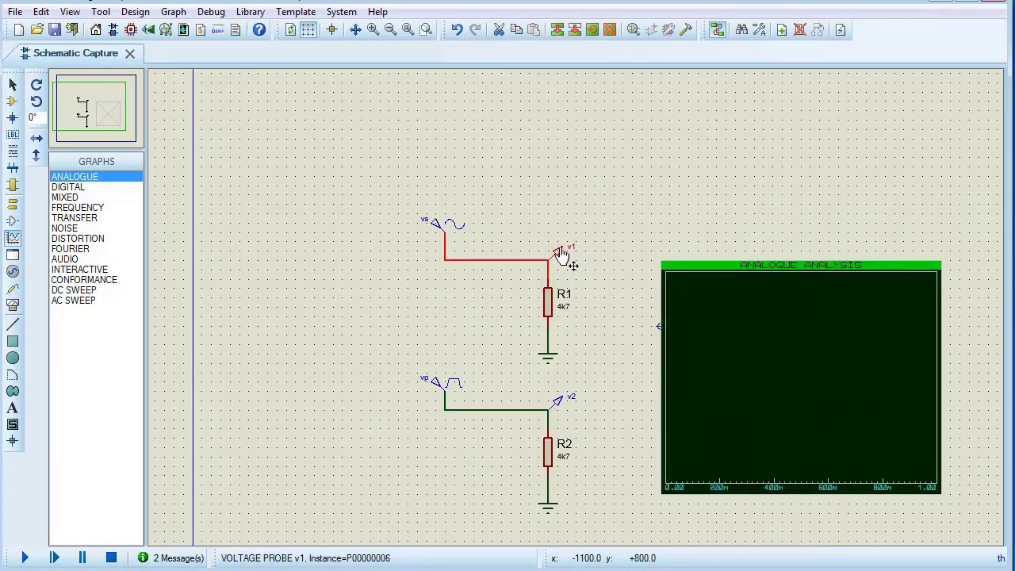
{"action": "mouse_move", "coordinate": [560, 254]}
{"action": "left_mouse_down"}
{"action": "mouse_move", "coordinate": [608, 254]}
{"action": "mouse_move", "coordinate": [710, 285]}
{"action": "left_mouse_up"}
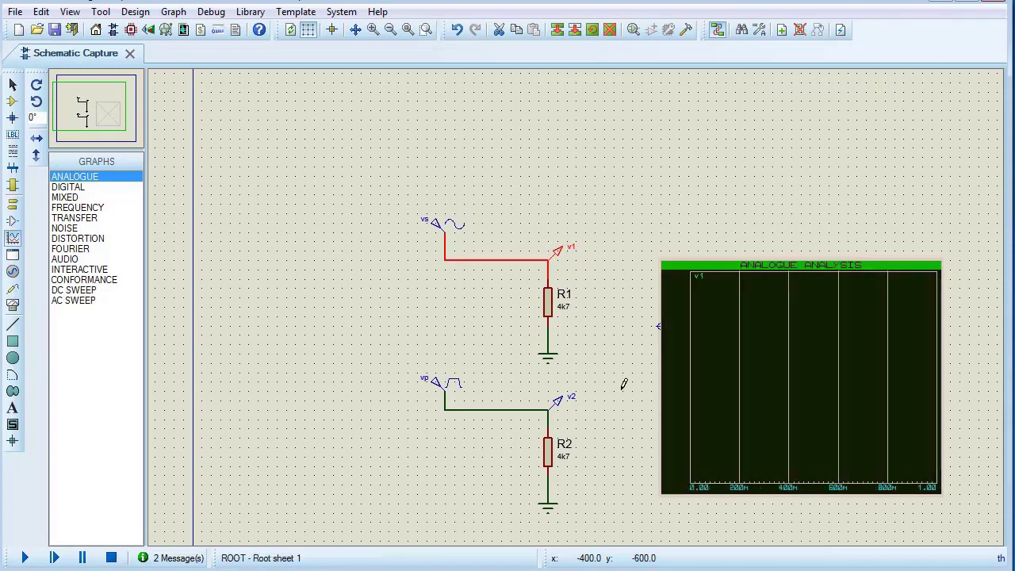
{"action": "left_click", "coordinate": [560, 404]}
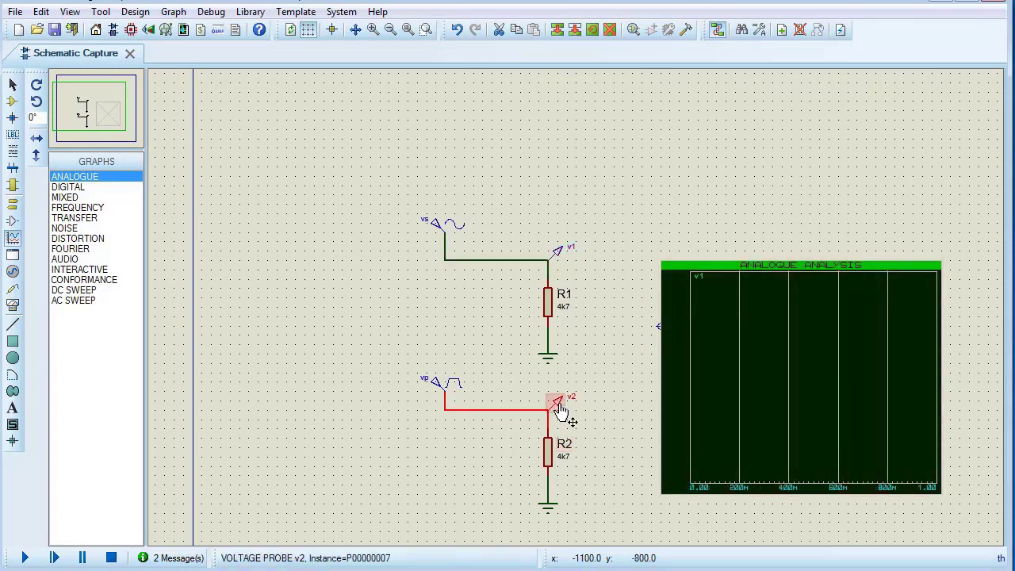
{"action": "mouse_move", "coordinate": [560, 406]}
{"action": "left_mouse_down"}
{"action": "mouse_move", "coordinate": [748, 352]}
{"action": "mouse_move", "coordinate": [729, 336]}
{"action": "left_mouse_up"}
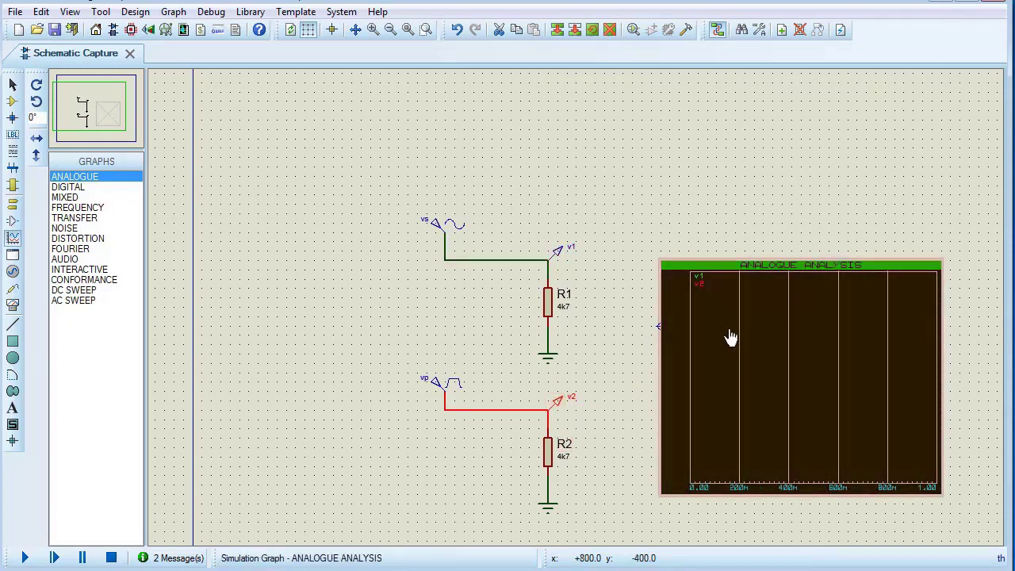
Step: Open the analogue analysis graph in its own full-size view and simulate it
{"action": "left_click", "coordinate": [736, 270]}
{"action": "left_click", "coordinate": [736, 270]}
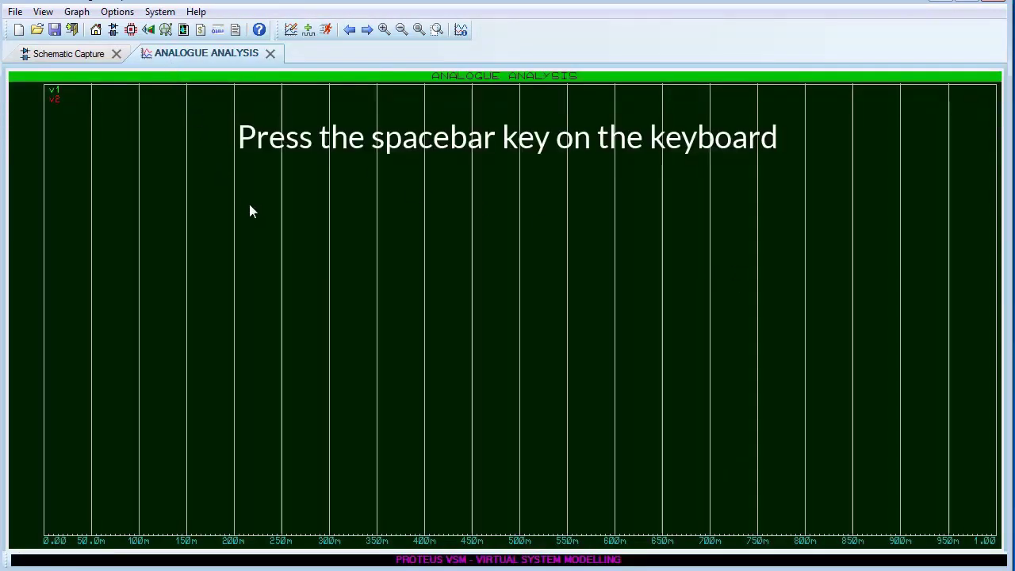
{"action": "key", "text": "space"}
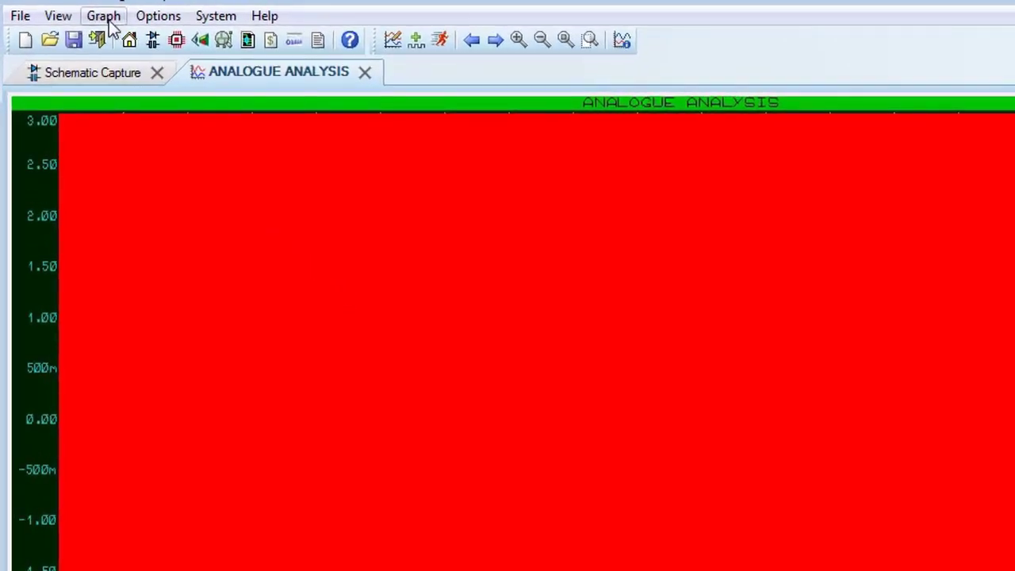
Step: Set the analogue analysis graph's stop time to 3m
{"action": "left_click", "coordinate": [107, 19]}
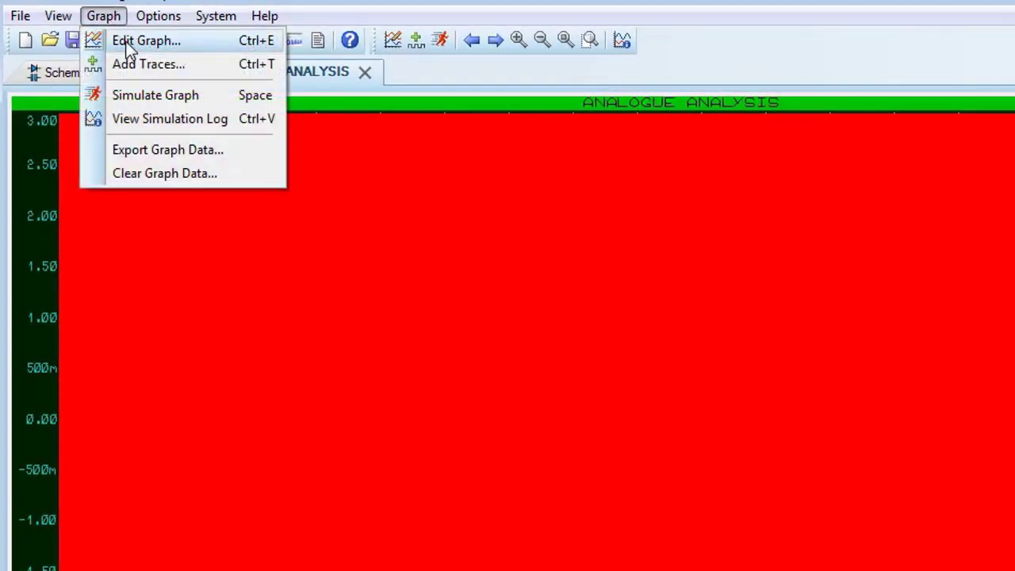
{"action": "left_click", "coordinate": [130, 43]}
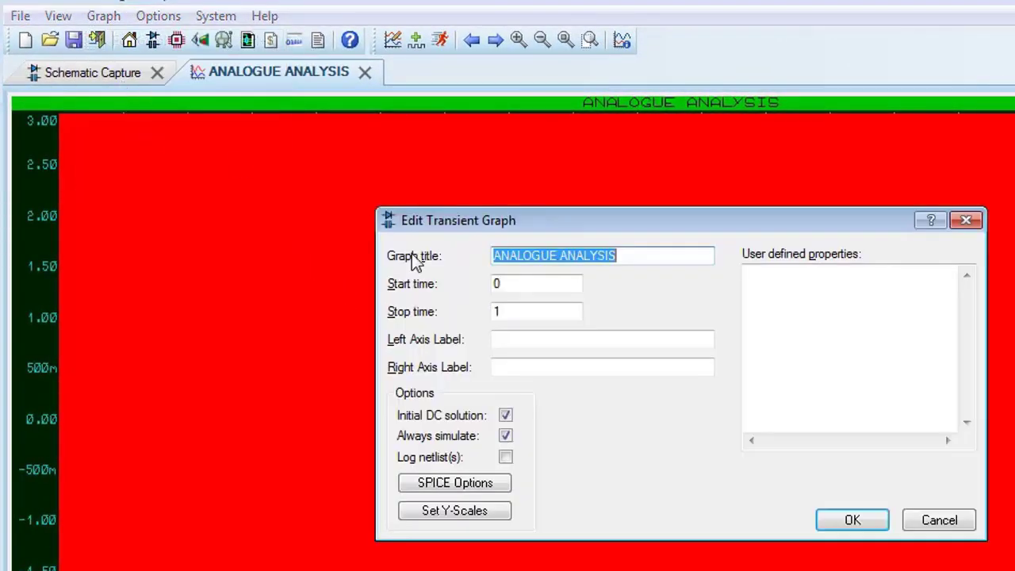
{"action": "left_click", "coordinate": [508, 314]}
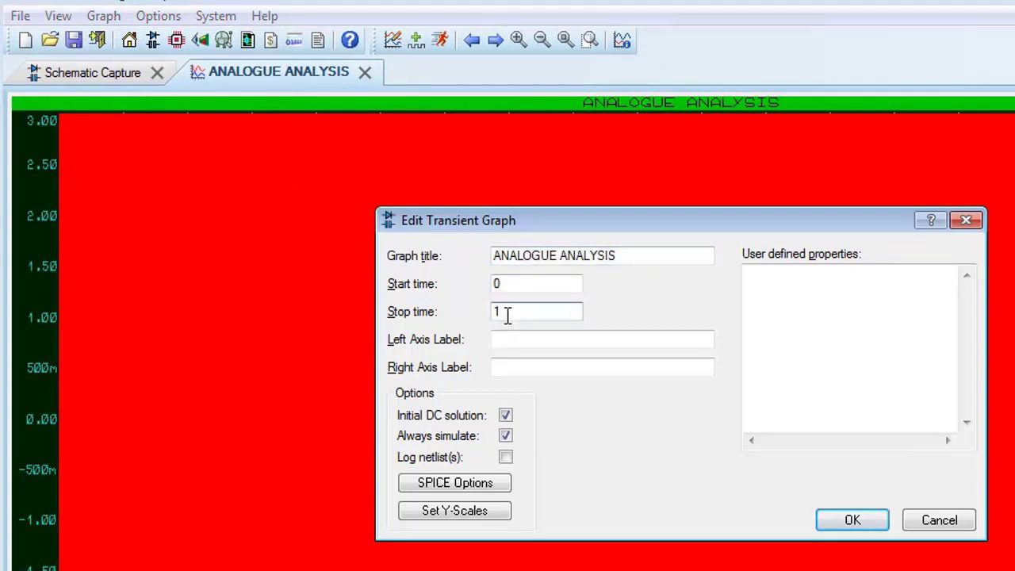
{"action": "double_click", "coordinate": [498, 314]}
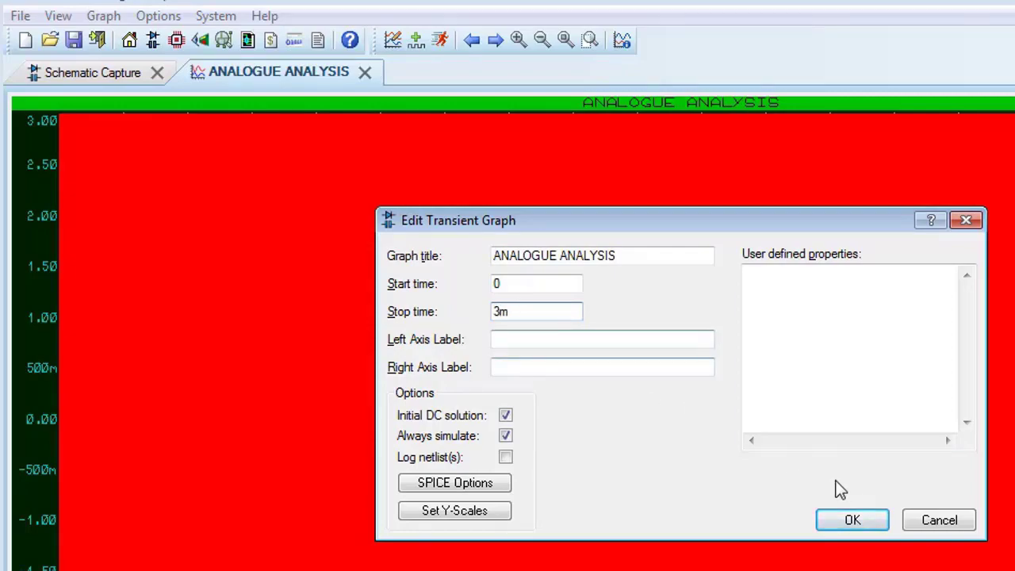
{"action": "left_click", "coordinate": [853, 521]}
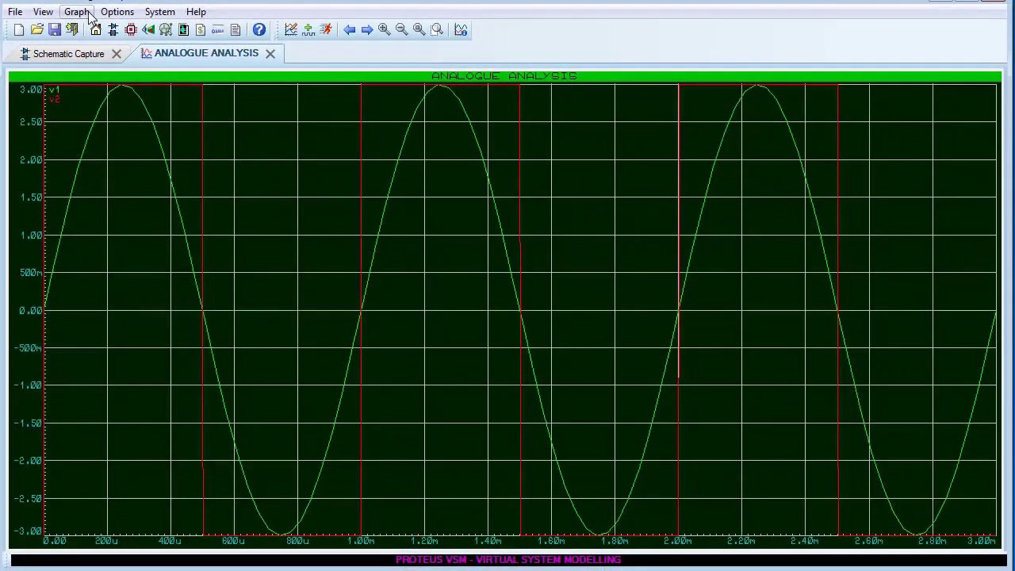
Step: Lock the graph's left Y-axis values, setting the minimum to -4.5 and raising the maximum so the scale reaches 5
{"action": "left_click", "coordinate": [87, 14]}
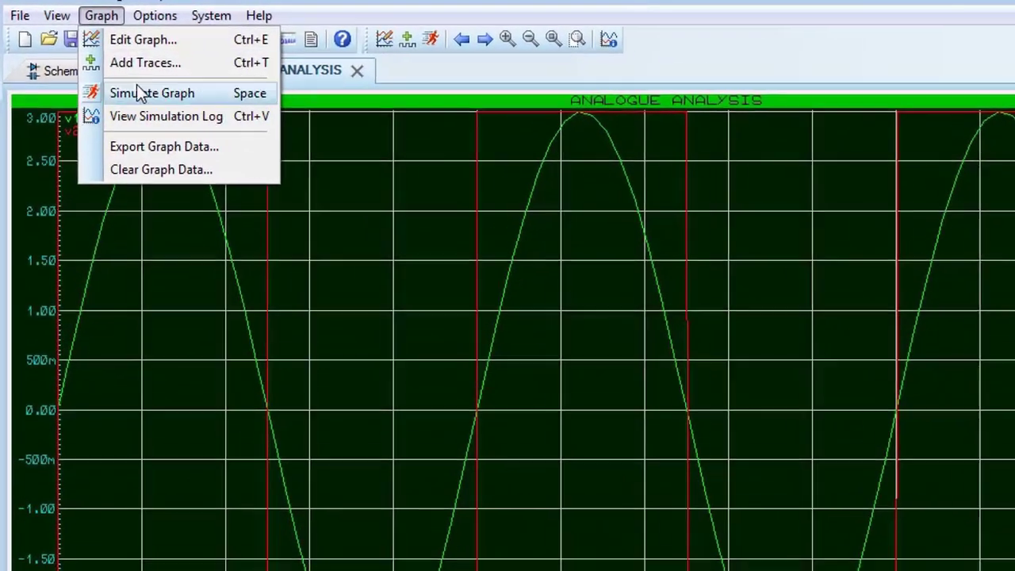
{"action": "left_click", "coordinate": [141, 41]}
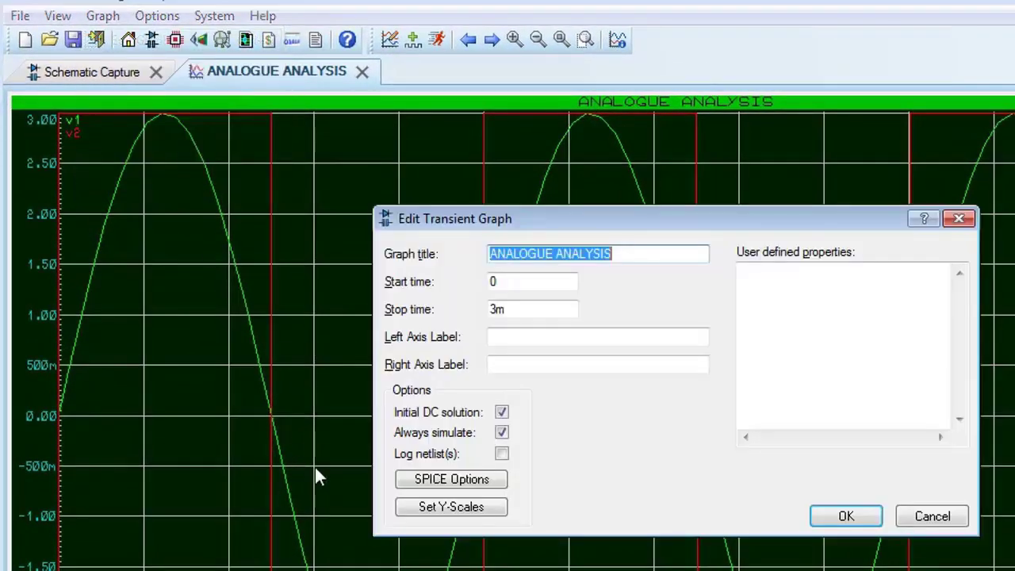
{"action": "left_click", "coordinate": [426, 511]}
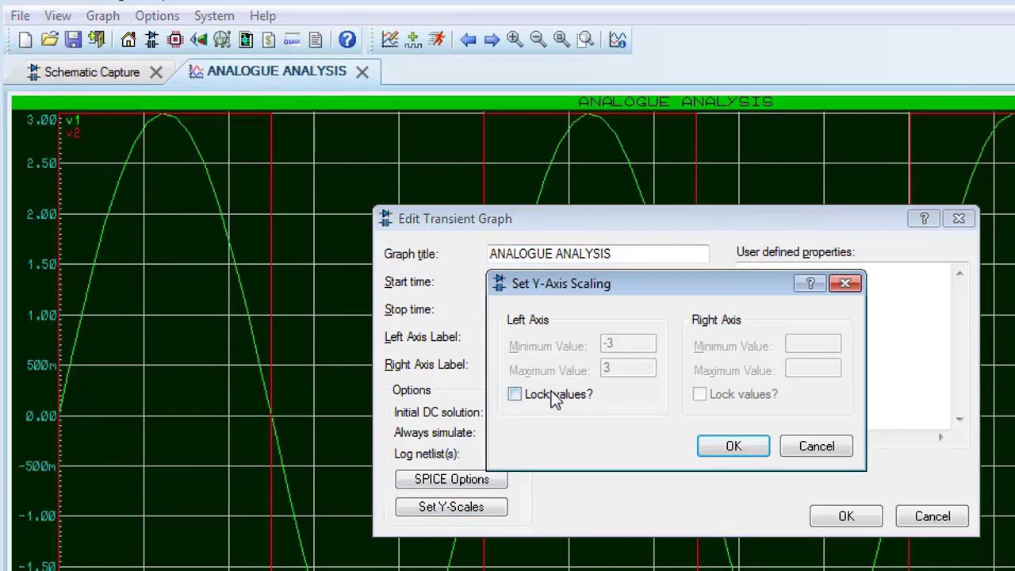
{"action": "left_click", "coordinate": [597, 397]}
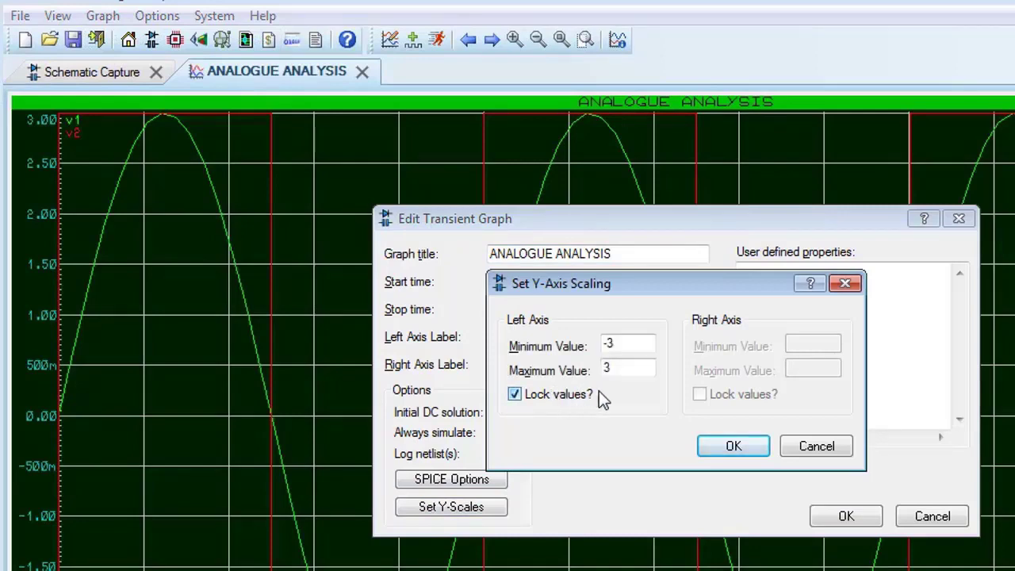
{"action": "double_click", "coordinate": [609, 343]}
{"action": "type", "text": "-4.5"}
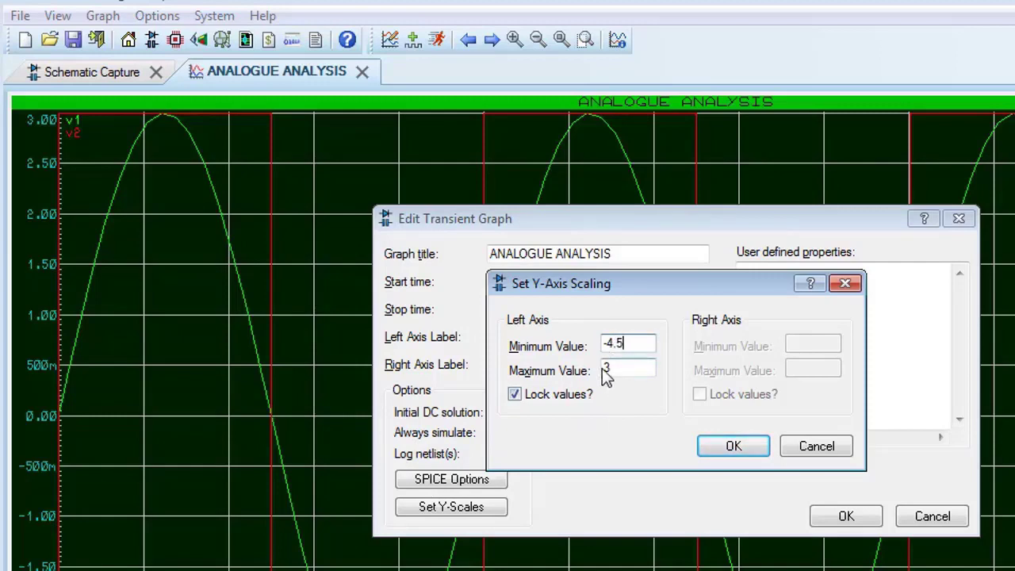
{"action": "double_click", "coordinate": [614, 370]}
{"action": "left_click", "coordinate": [734, 449]}
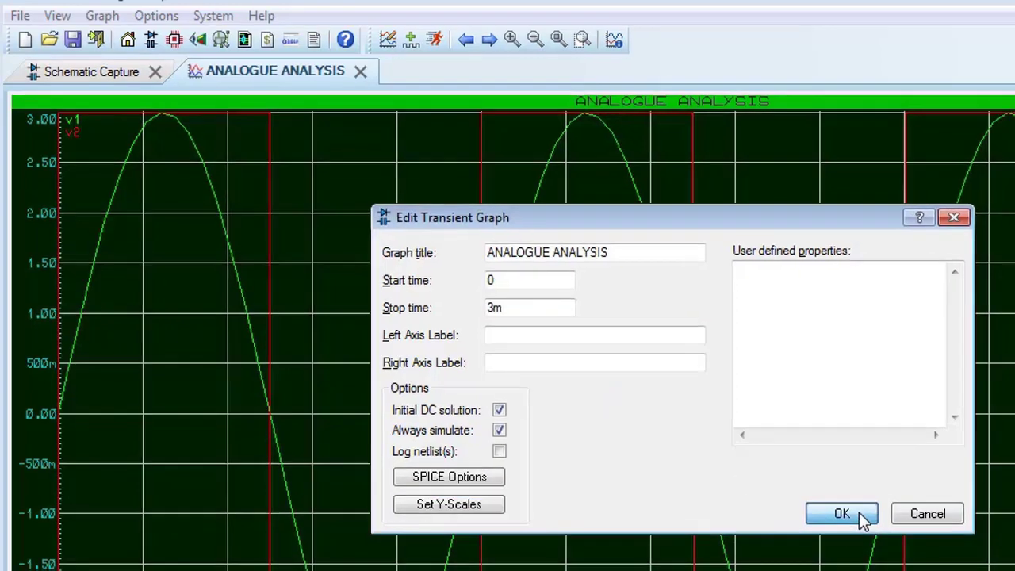
{"action": "left_click", "coordinate": [857, 514]}
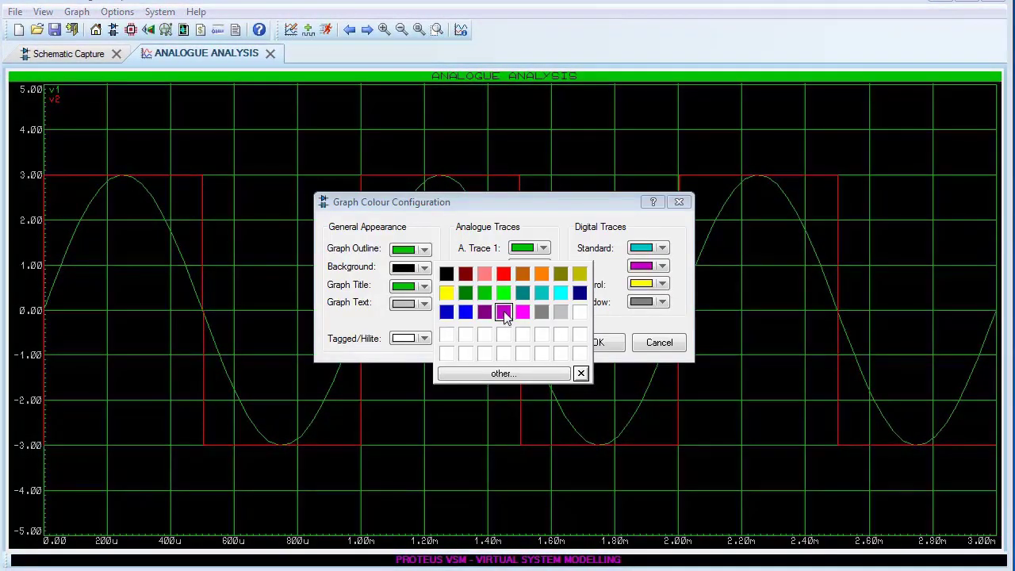
Step: Set the graph's background colour to magenta-purple and its outline colour to white
{"action": "left_click", "coordinate": [505, 312]}
{"action": "left_click", "coordinate": [425, 250]}
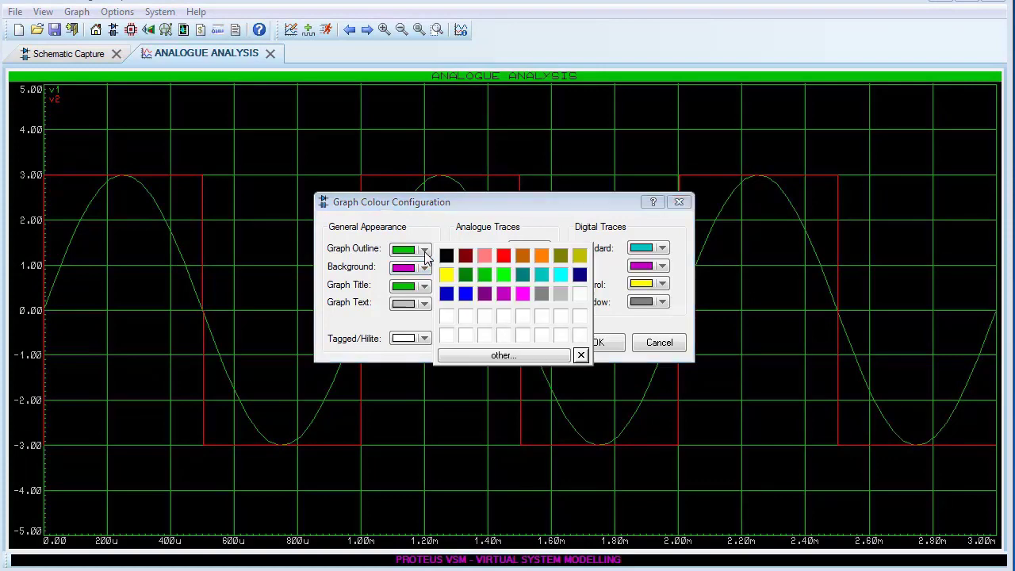
{"action": "left_click", "coordinate": [580, 295]}
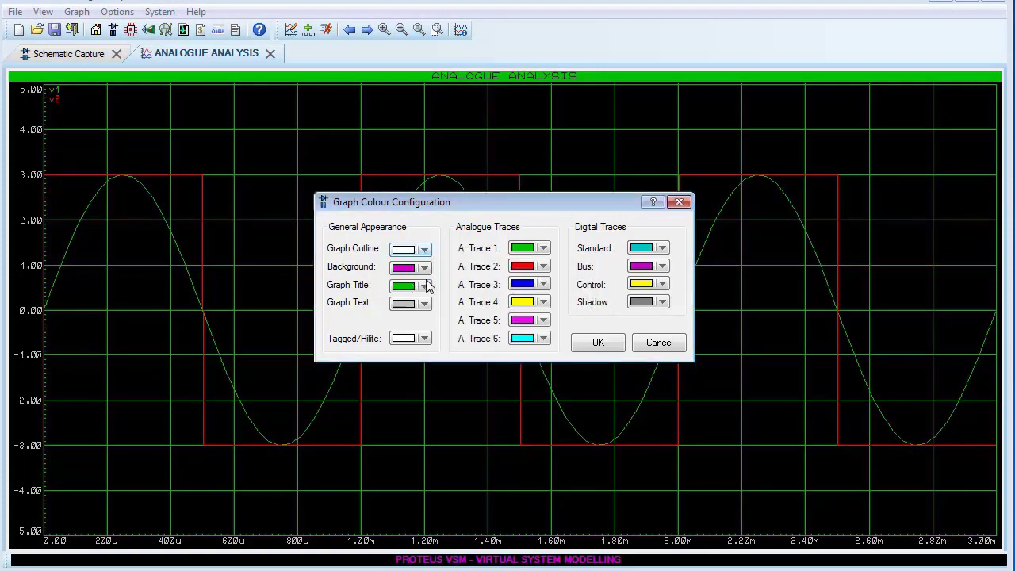
Step: Try cyan as the graph title colour
{"action": "left_click", "coordinate": [425, 286]}
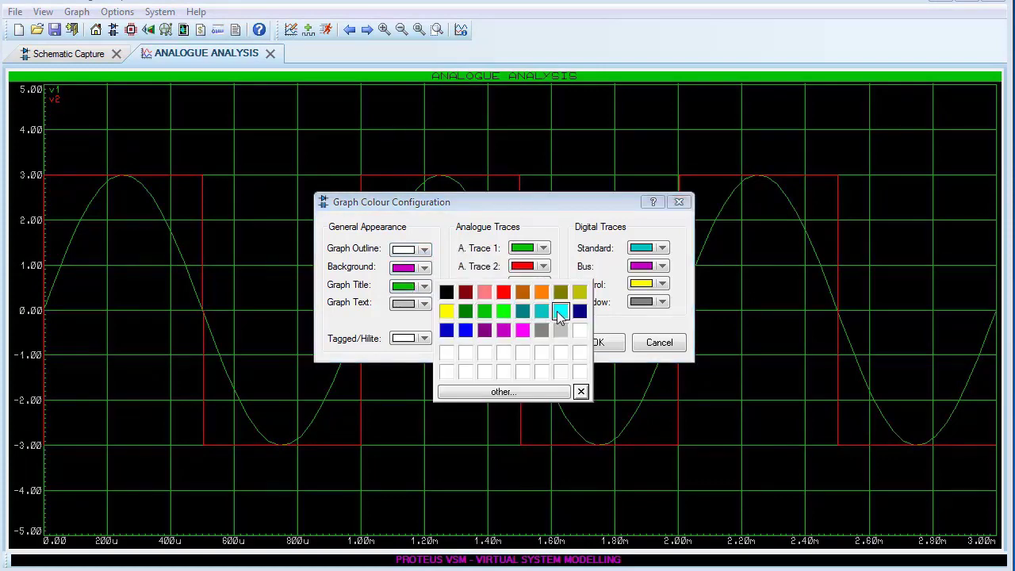
{"action": "left_click", "coordinate": [560, 312]}
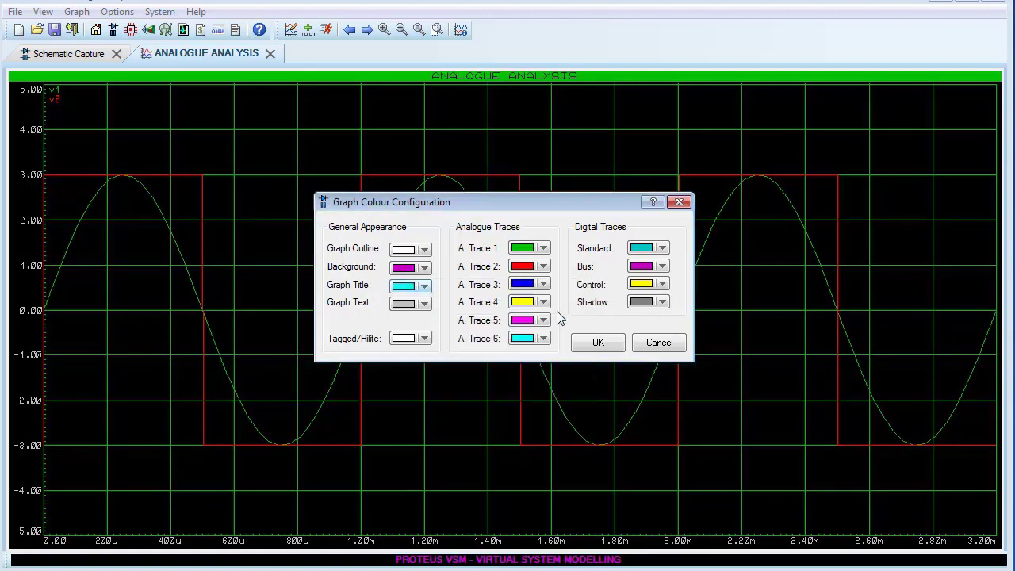
{"action": "left_click", "coordinate": [426, 287]}
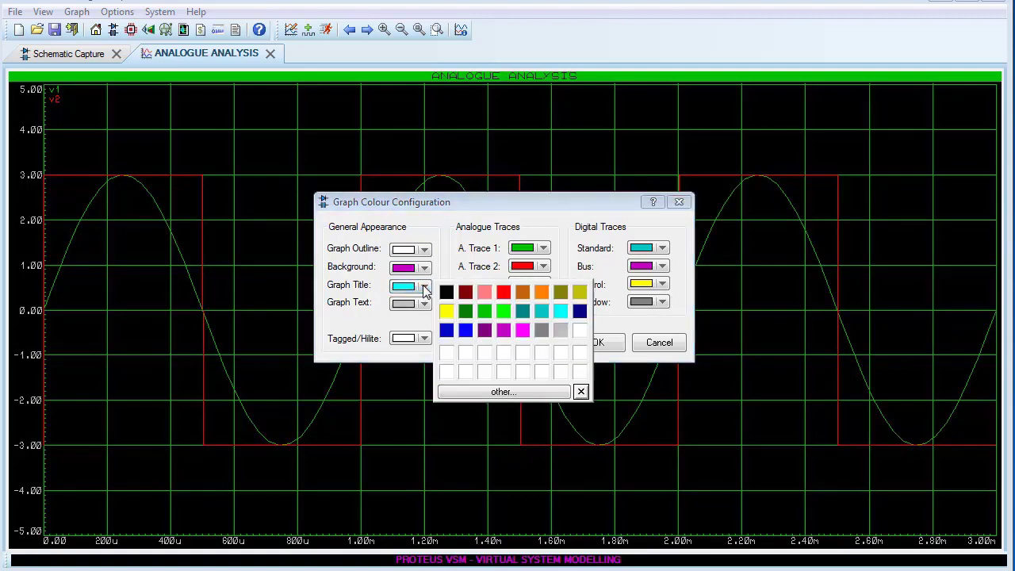
{"action": "left_click", "coordinate": [581, 393]}
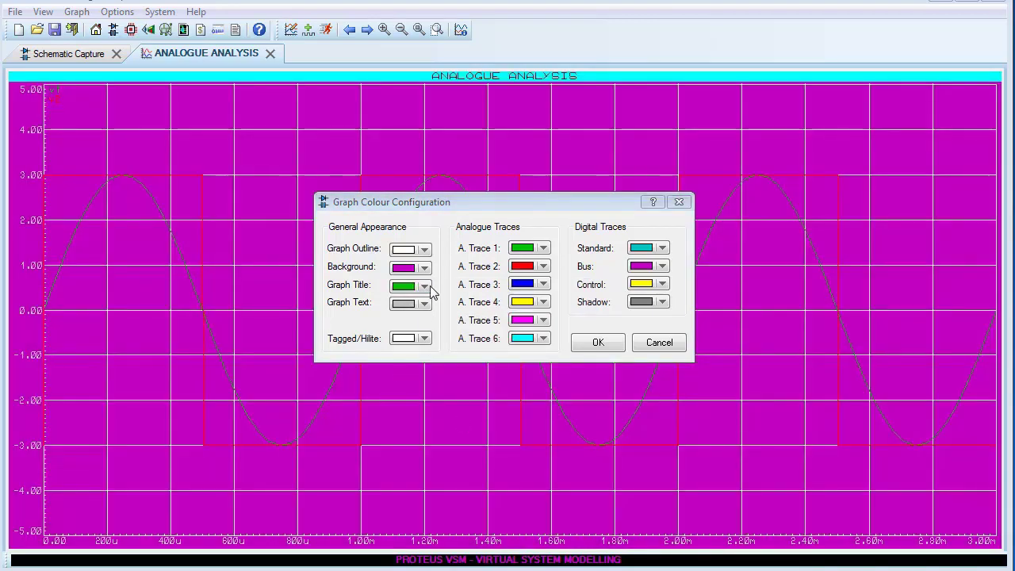
Step: Colour the graph text white, analogue trace 1 yellow and analogue trace 2 cyan, and re-simulate the graph
{"action": "left_click", "coordinate": [425, 306]}
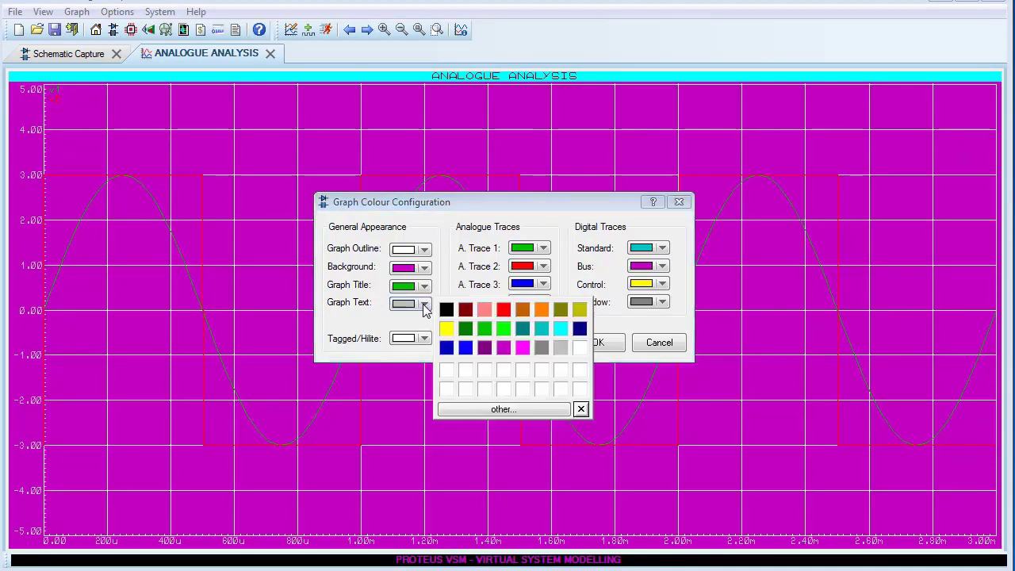
{"action": "left_click", "coordinate": [580, 349]}
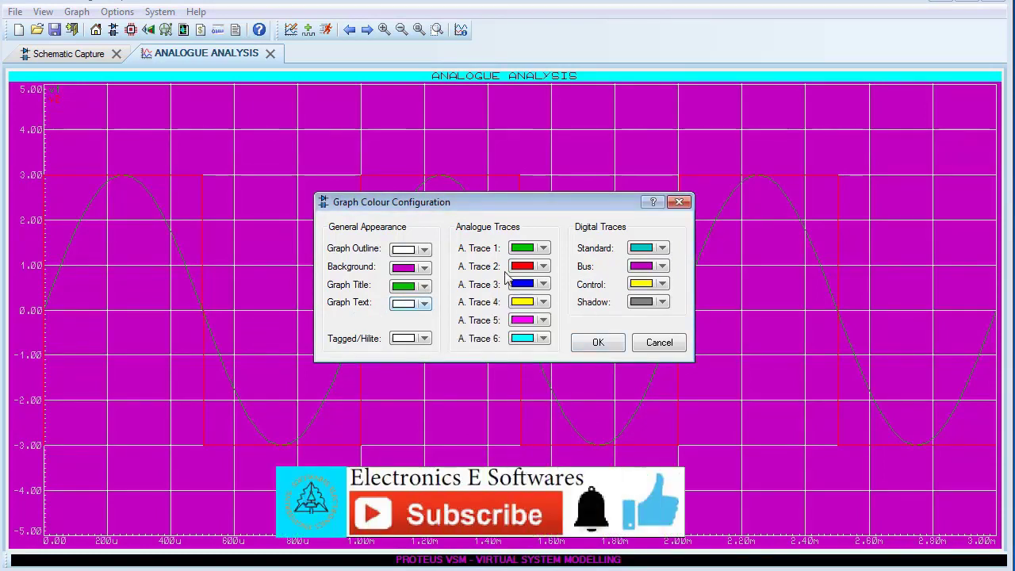
{"action": "left_click", "coordinate": [544, 250]}
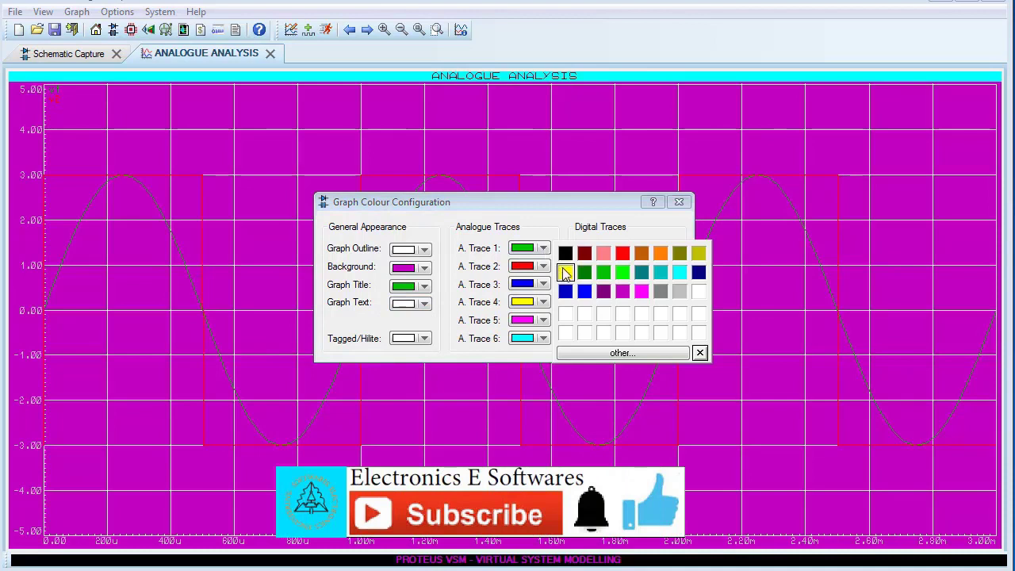
{"action": "left_click", "coordinate": [565, 273]}
{"action": "left_click", "coordinate": [543, 267]}
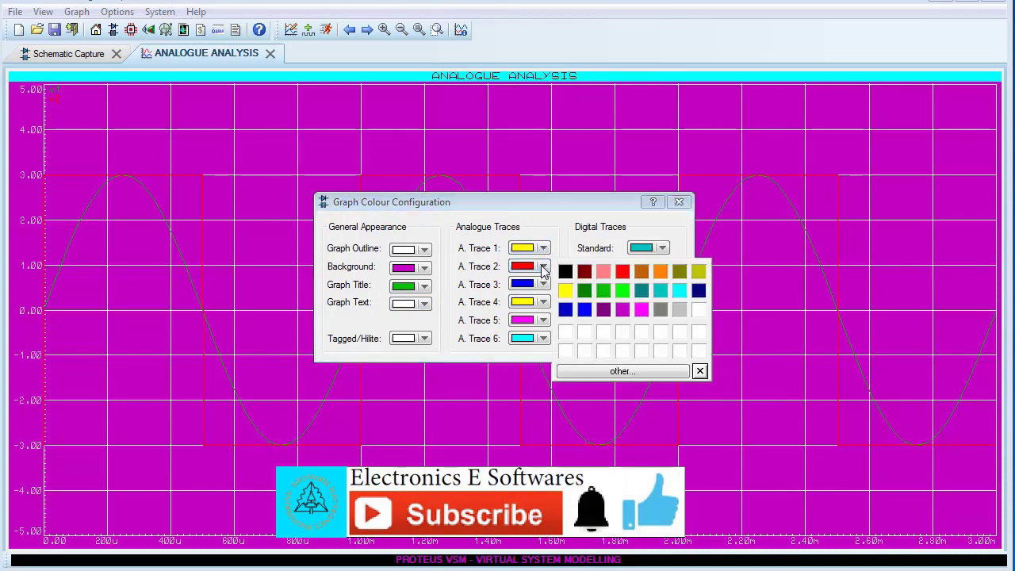
{"action": "left_click", "coordinate": [678, 291]}
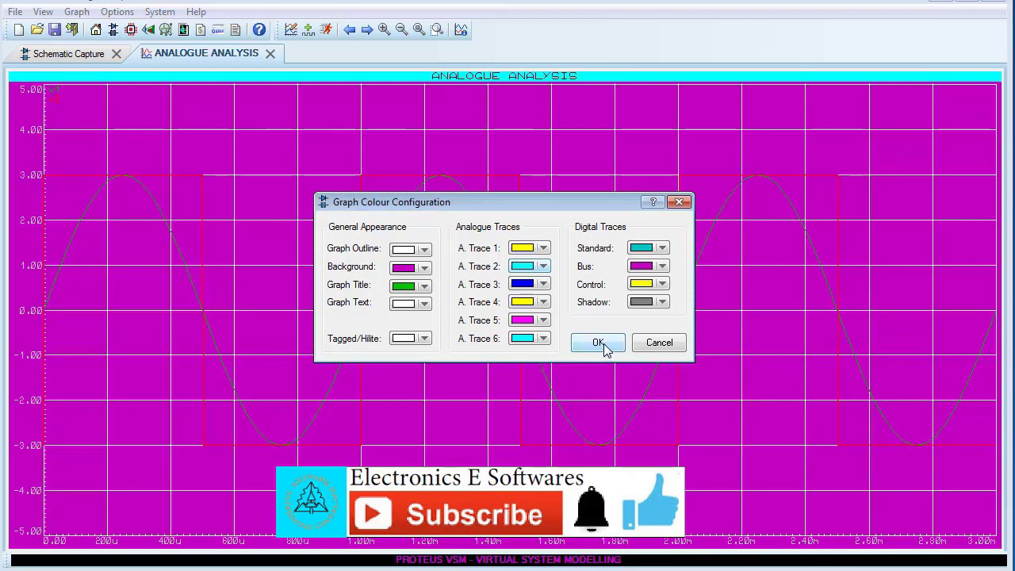
{"action": "left_click", "coordinate": [598, 343]}
{"action": "key", "text": "space"}
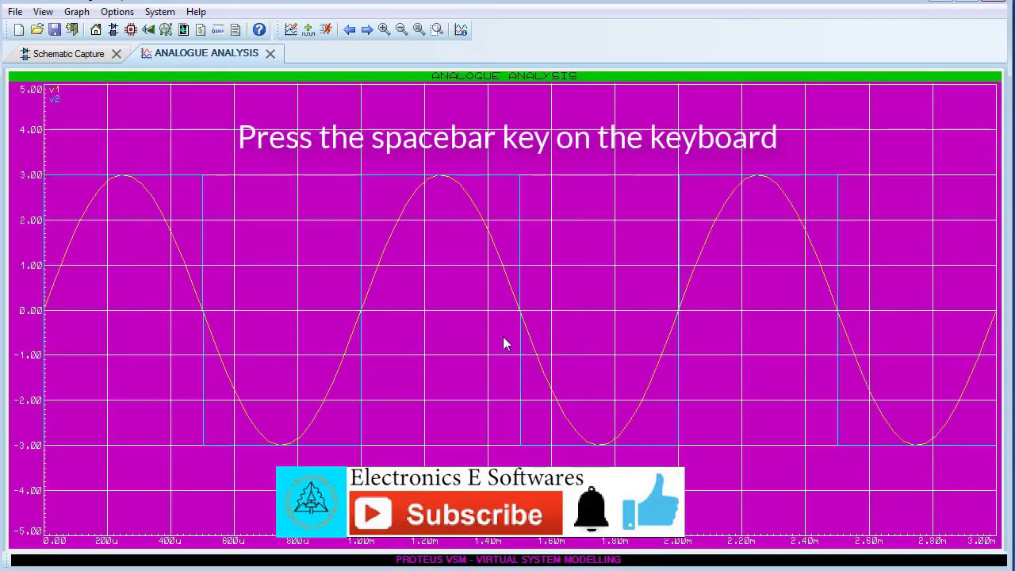
Step: Change the graph outline colour to black
{"action": "left_click", "coordinate": [116, 12]}
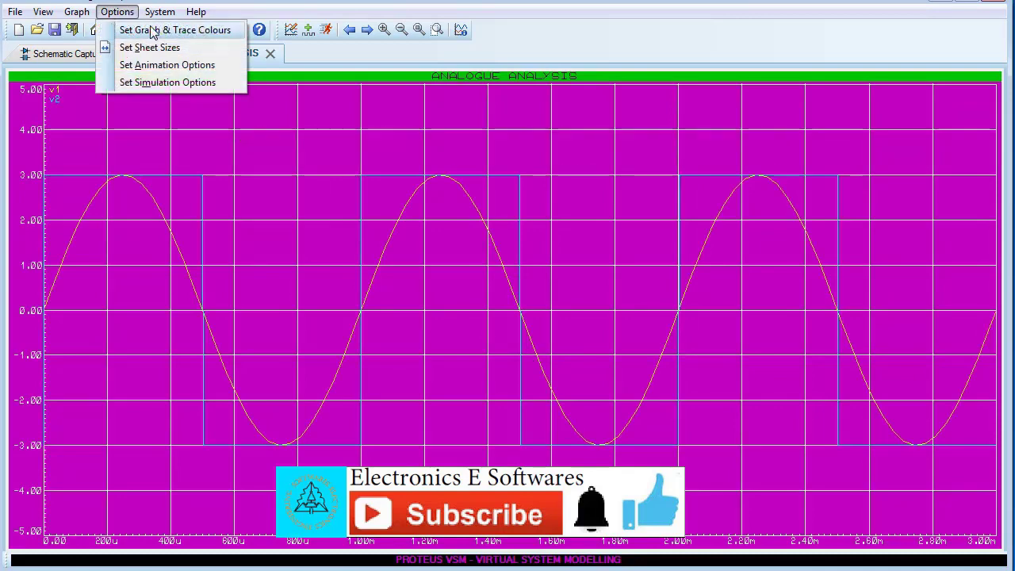
{"action": "left_click", "coordinate": [174, 29]}
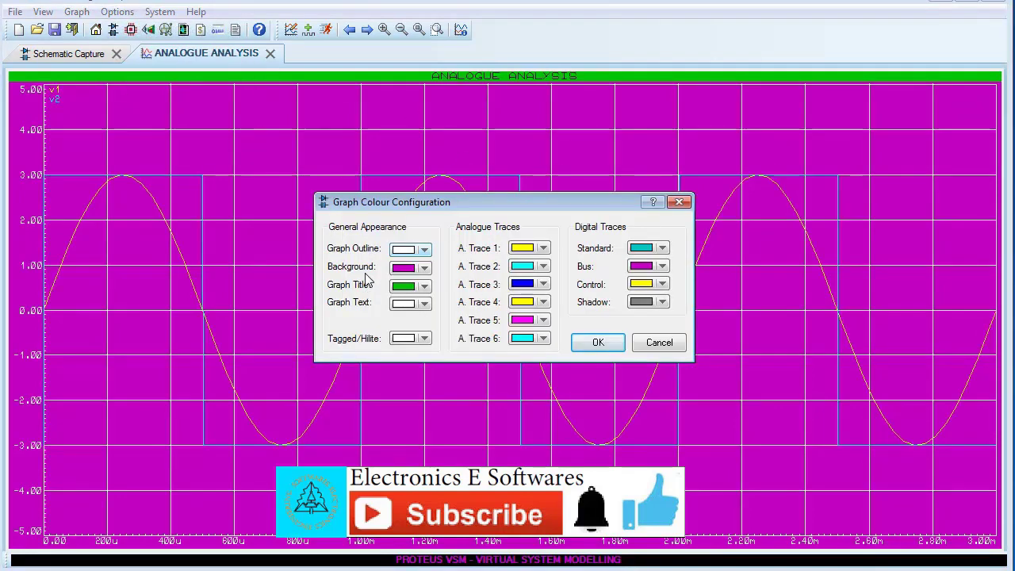
{"action": "left_click", "coordinate": [423, 252]}
{"action": "left_click", "coordinate": [454, 254]}
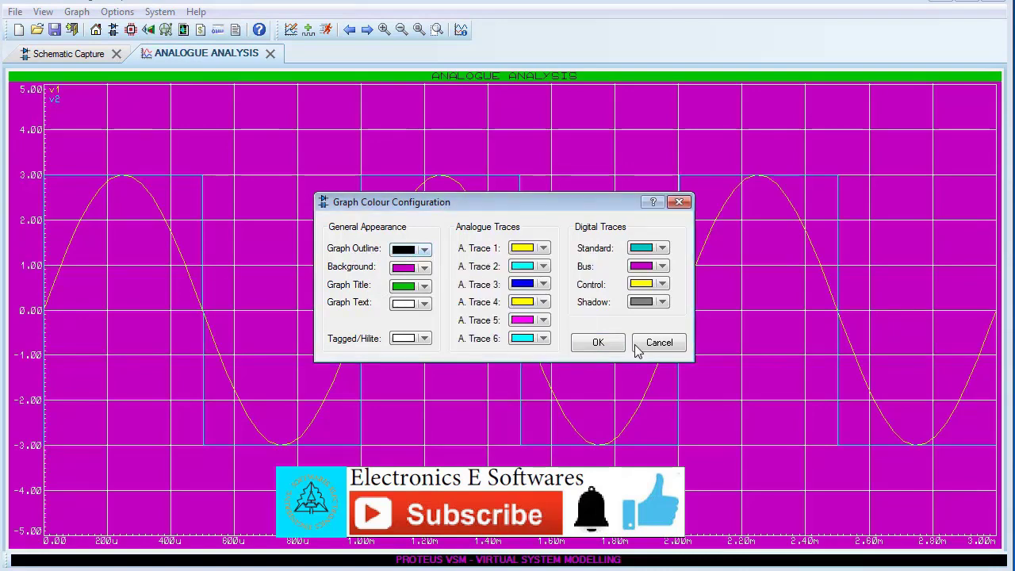
{"action": "left_click", "coordinate": [609, 342]}
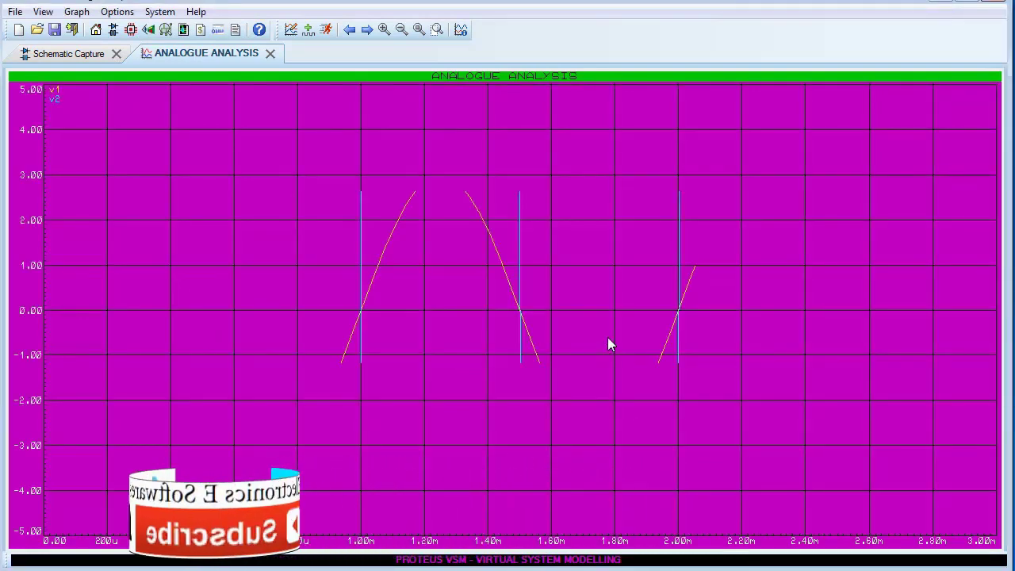
Step: Set the offset of the sine generator vs in the schematic to 1 V
{"action": "left_click", "coordinate": [49, 52]}
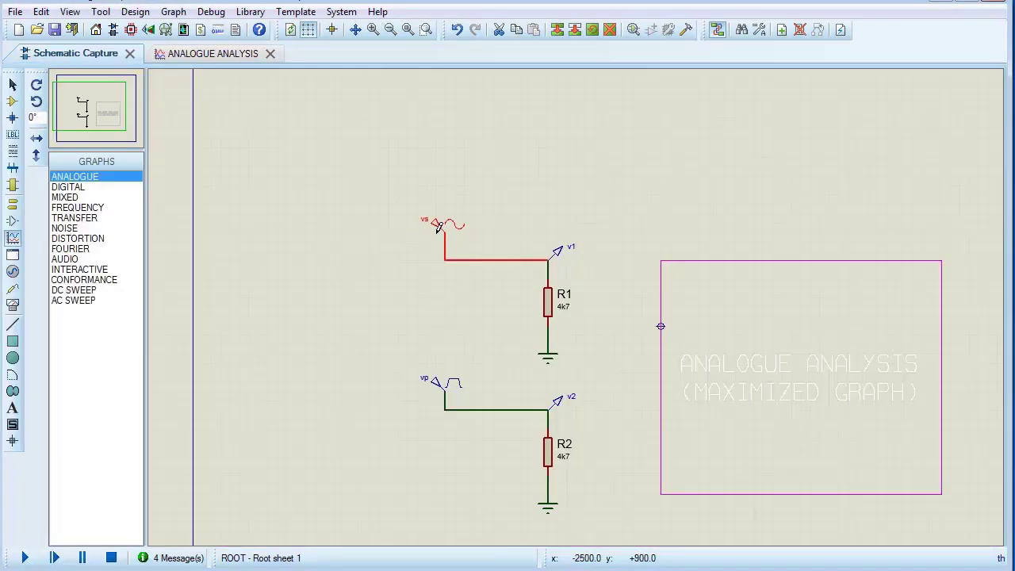
{"action": "double_click", "coordinate": [438, 228]}
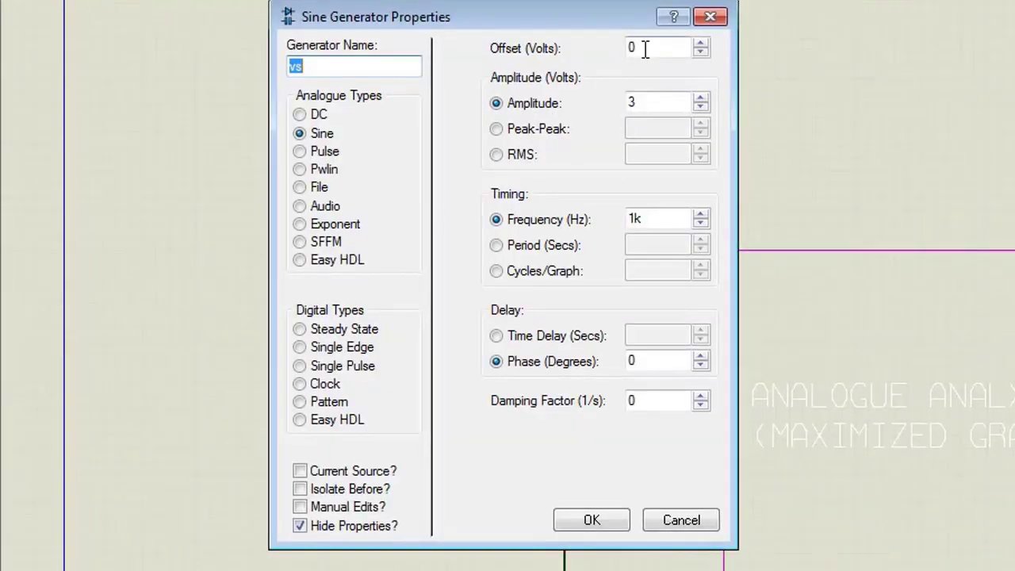
{"action": "double_click", "coordinate": [646, 49]}
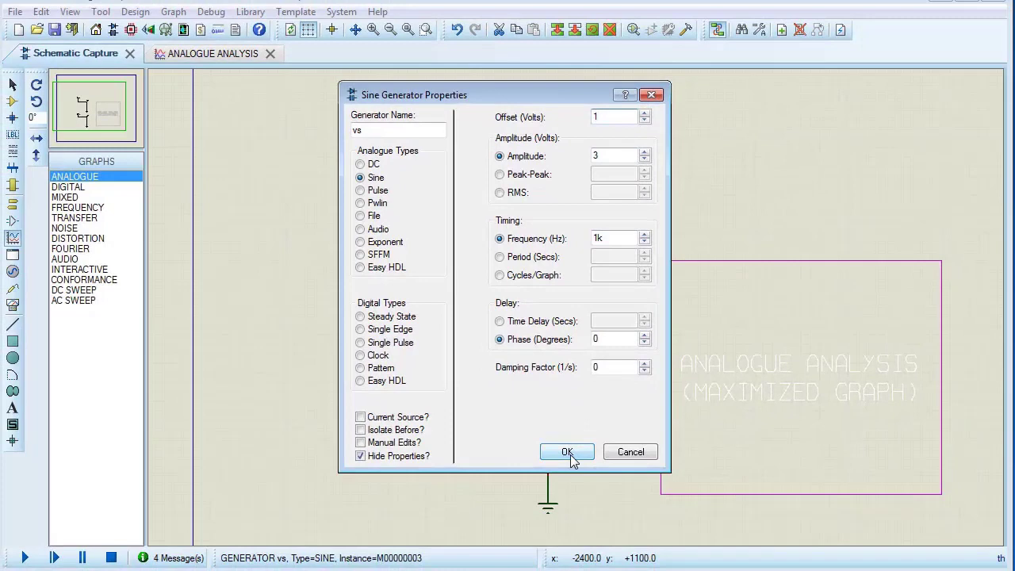
{"action": "left_click", "coordinate": [568, 452]}
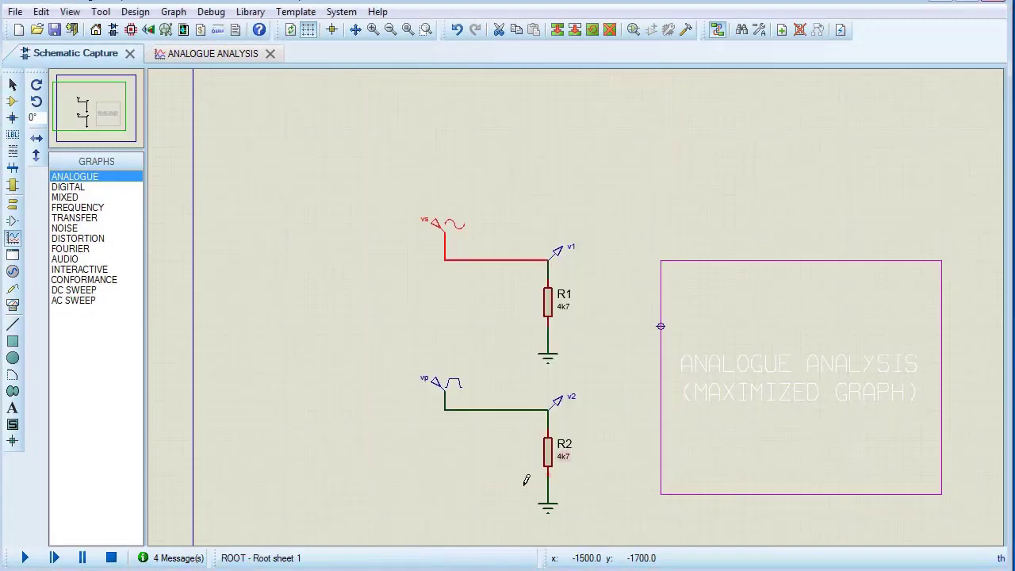
Step: Re-simulate the analogue analysis graph and inspect the middle peak of the v1 sine trace
{"action": "left_click", "coordinate": [235, 53]}
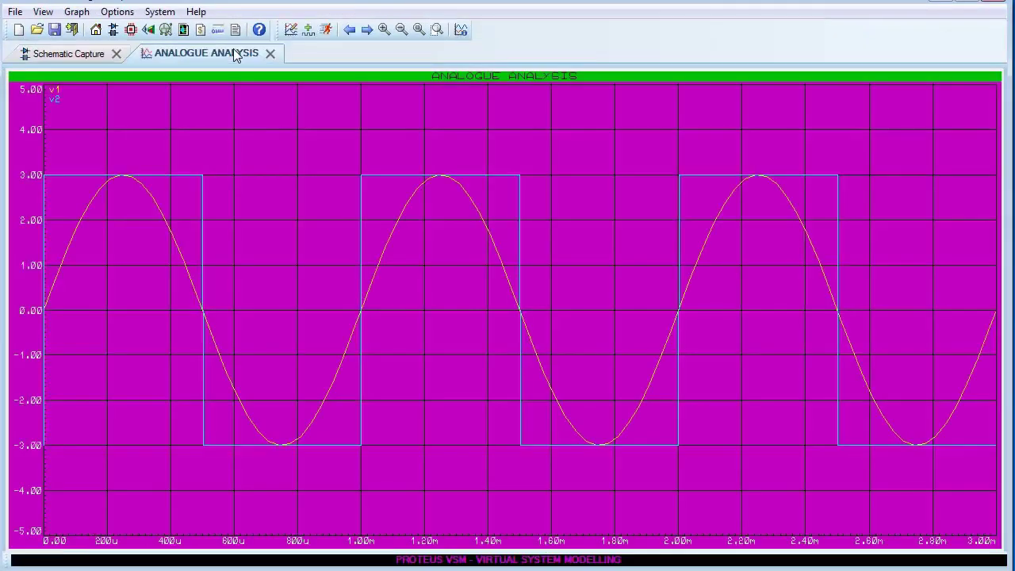
{"action": "key", "text": "space"}
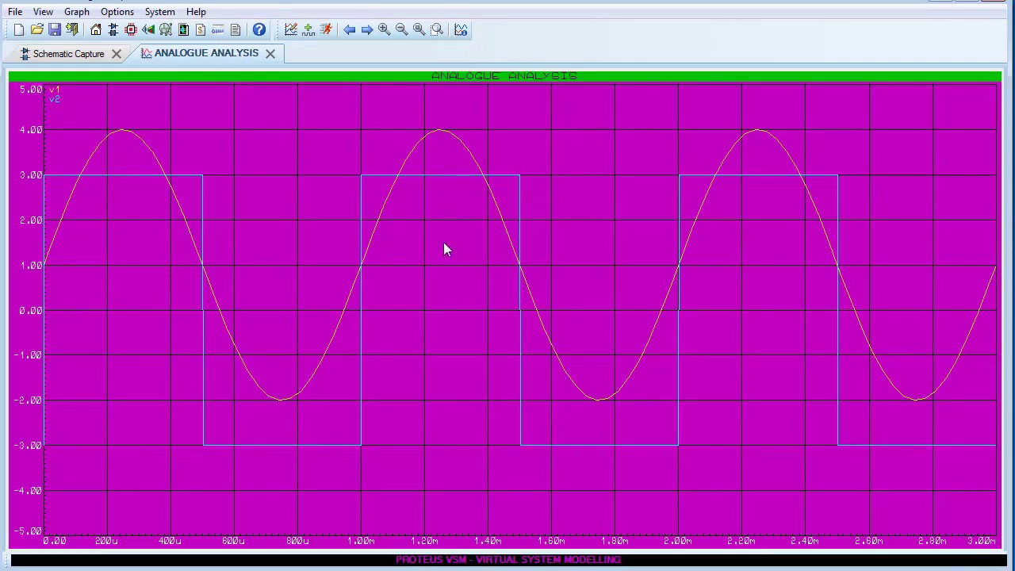
{"action": "left_click", "coordinate": [439, 131]}
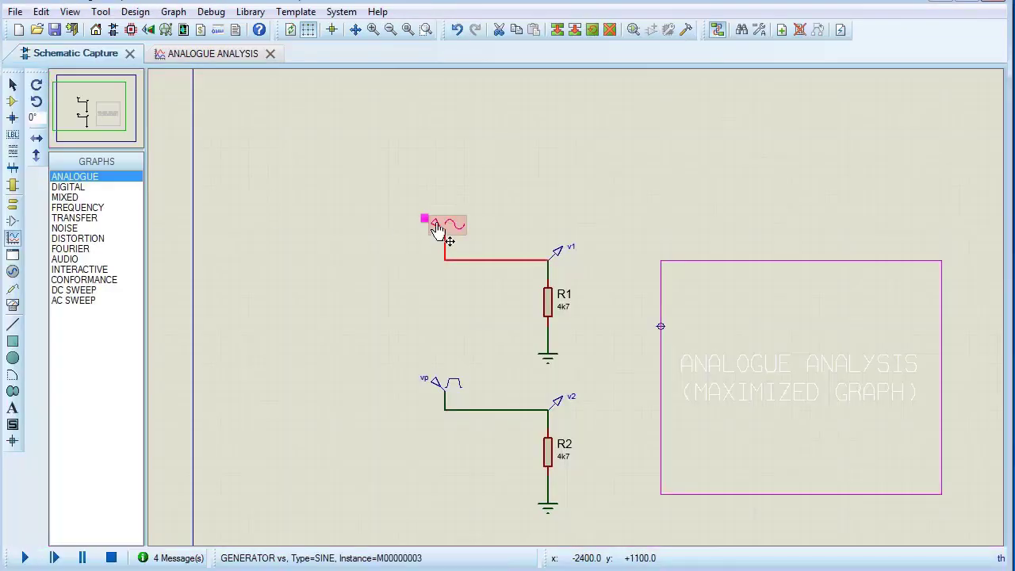
Step: Set the sine generator vs to a 0 V offset and a 60-degree phase, and re-simulate the analogue analysis graph
{"action": "double_click", "coordinate": [444, 232]}
{"action": "left_click_drag", "start_coordinate": [602, 109], "coordinate": [577, 114]}
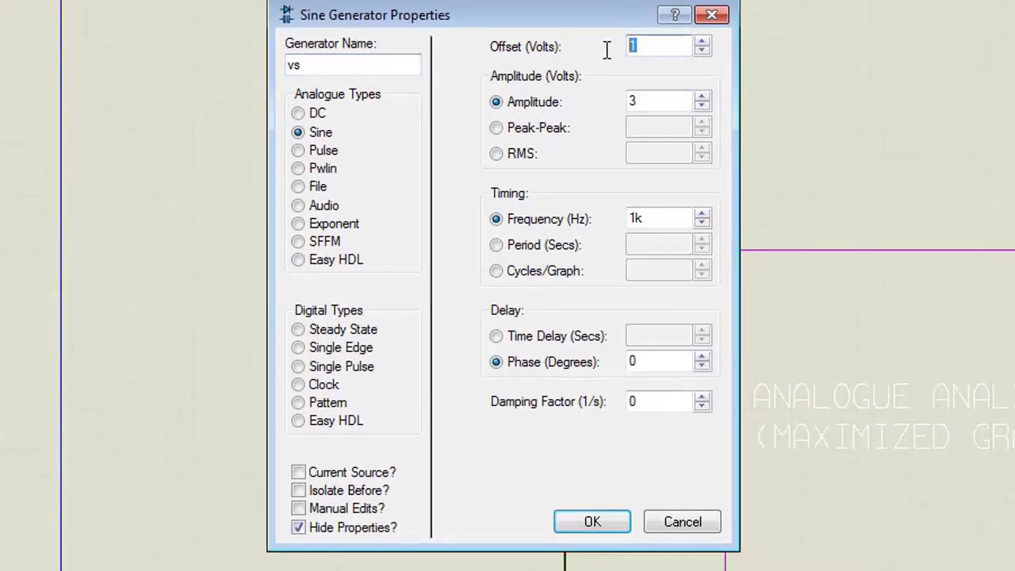
{"action": "type", "text": "0"}
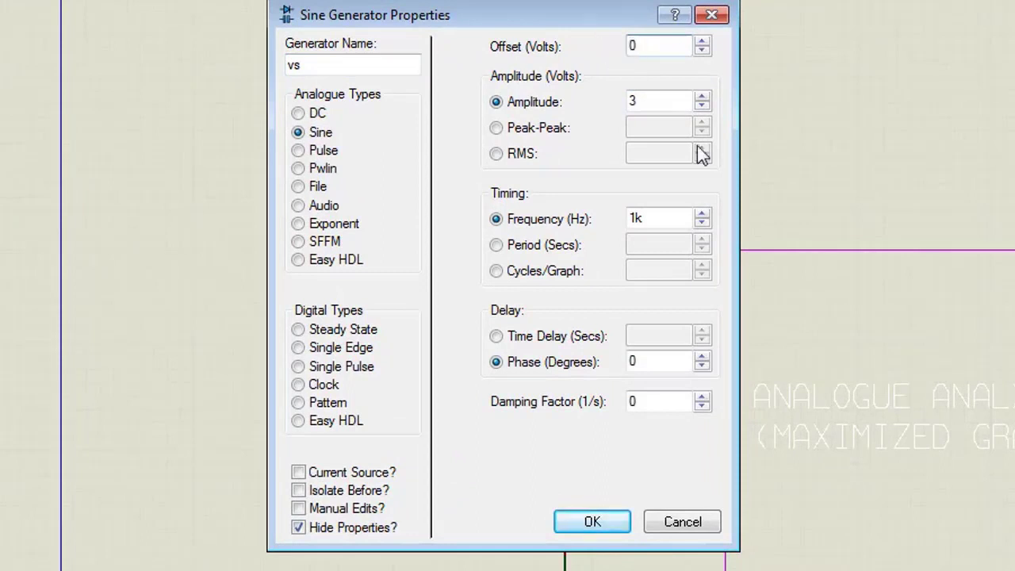
{"action": "left_click_drag", "start_coordinate": [645, 363], "coordinate": [634, 363]}
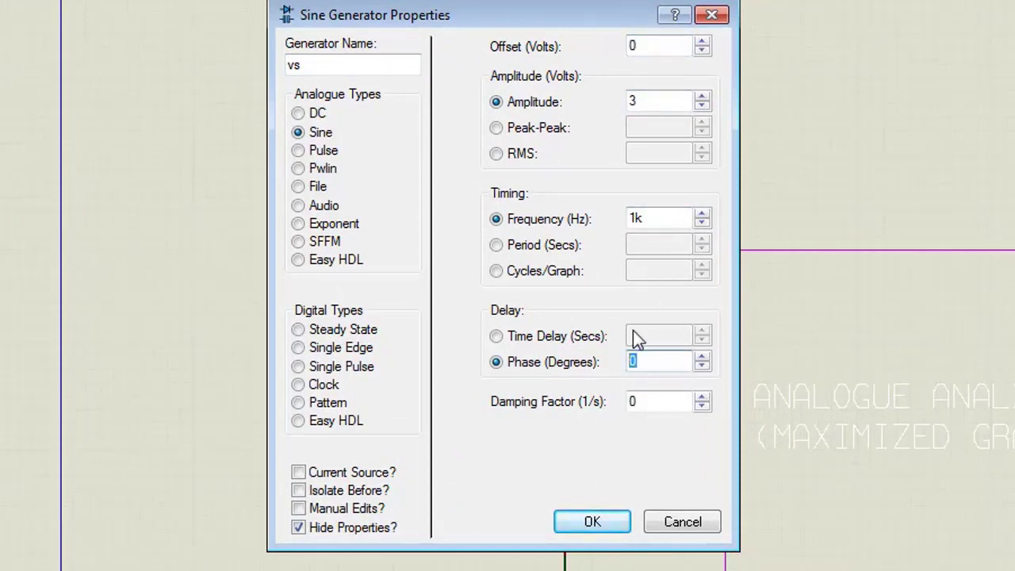
{"action": "type", "text": "60"}
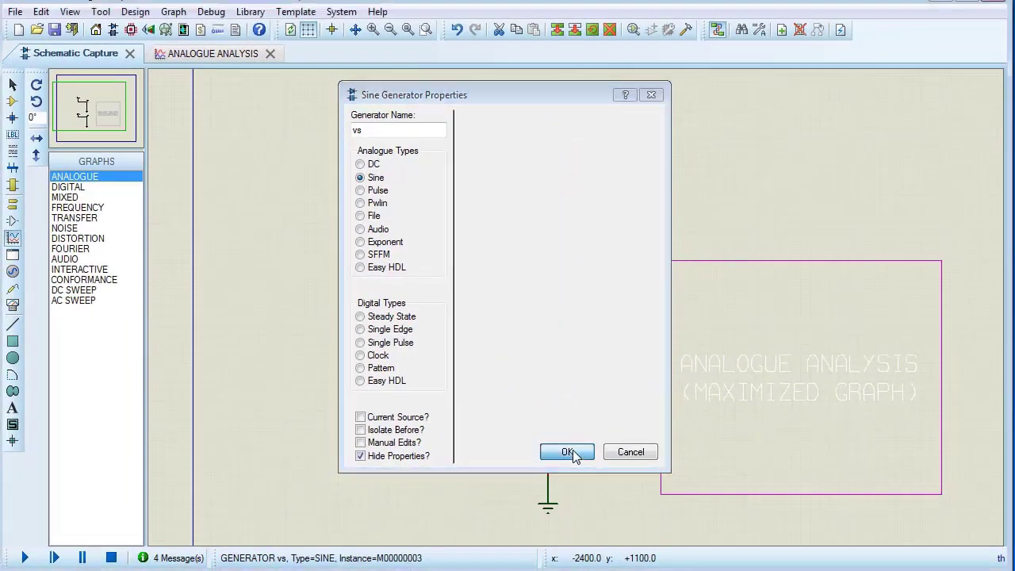
{"action": "left_click", "coordinate": [570, 452]}
{"action": "left_click", "coordinate": [243, 57]}
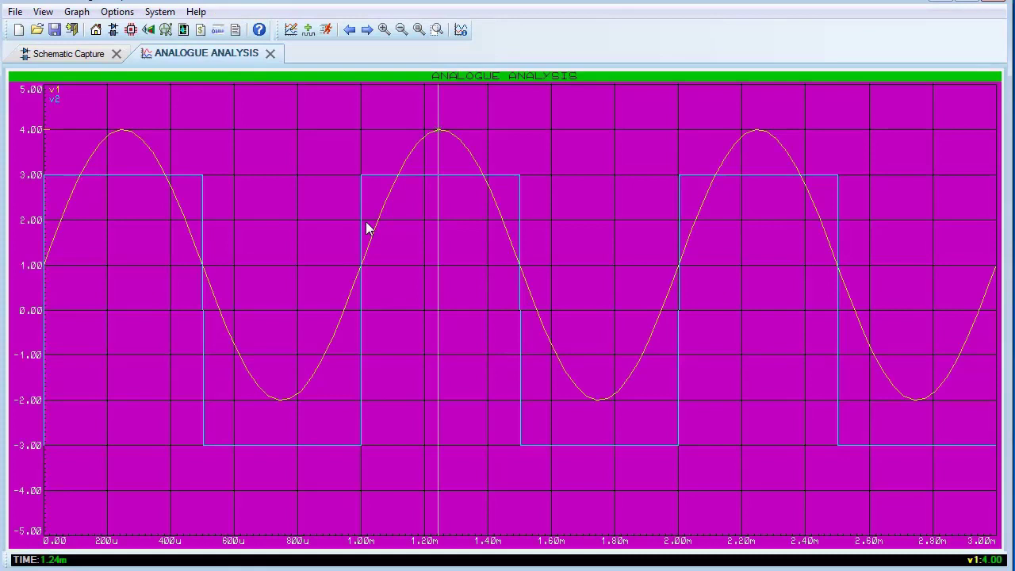
{"action": "key", "text": "space"}
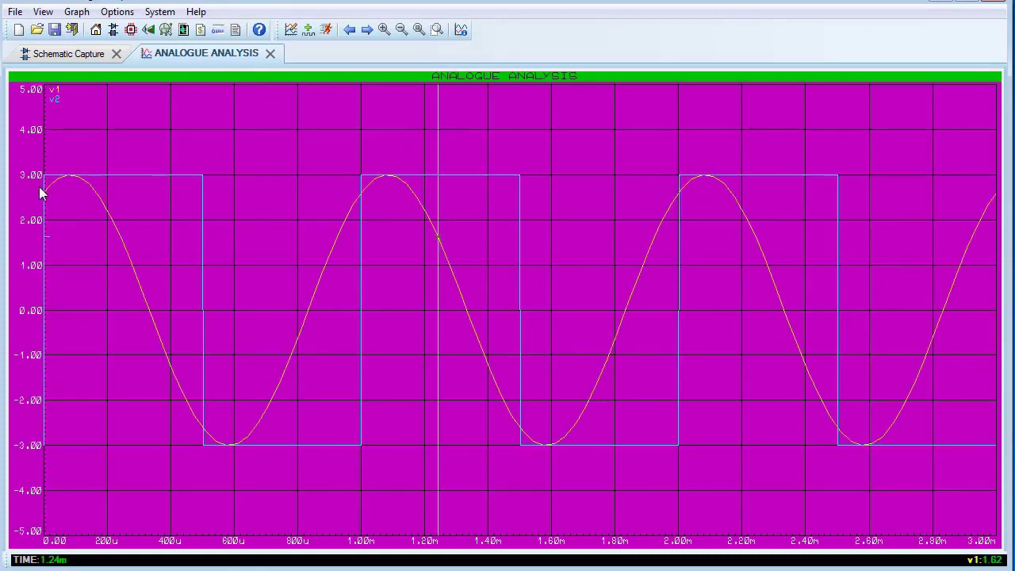
Step: Set the start time of the pulse generator vp to .4m seconds and re-simulate the analogue analysis graph
{"action": "left_click", "coordinate": [76, 53]}
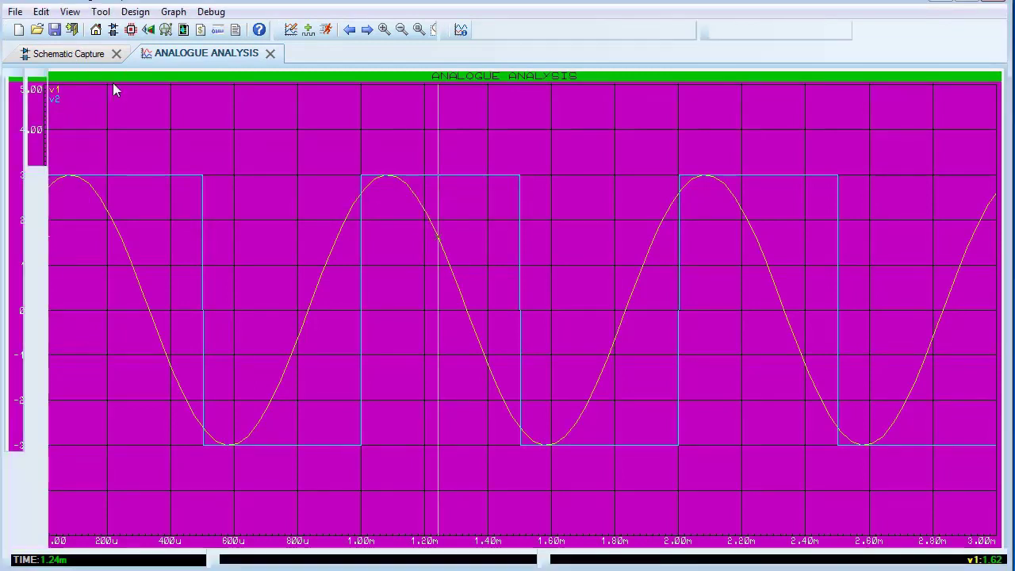
{"action": "double_click", "coordinate": [442, 392]}
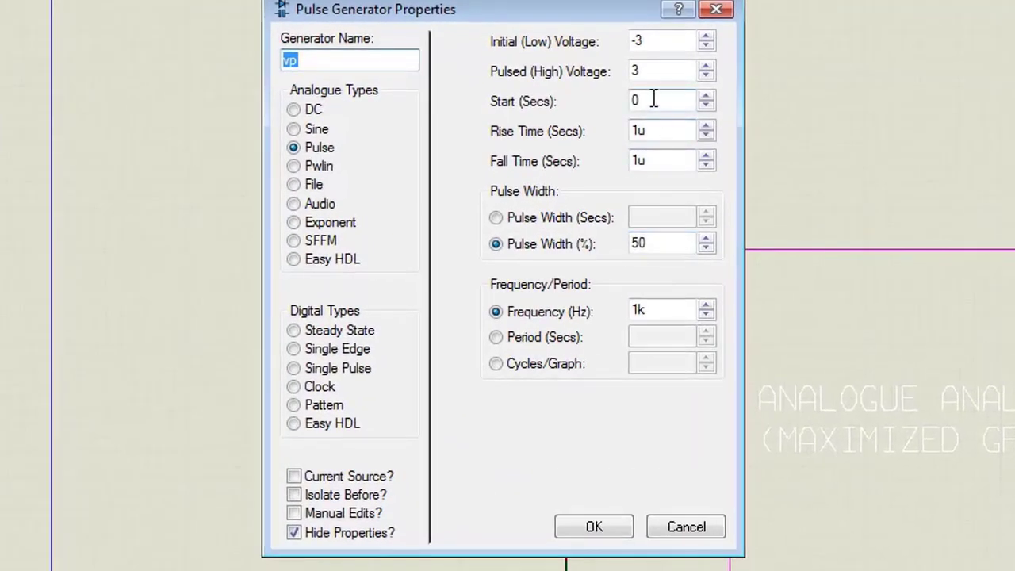
{"action": "double_click", "coordinate": [649, 101]}
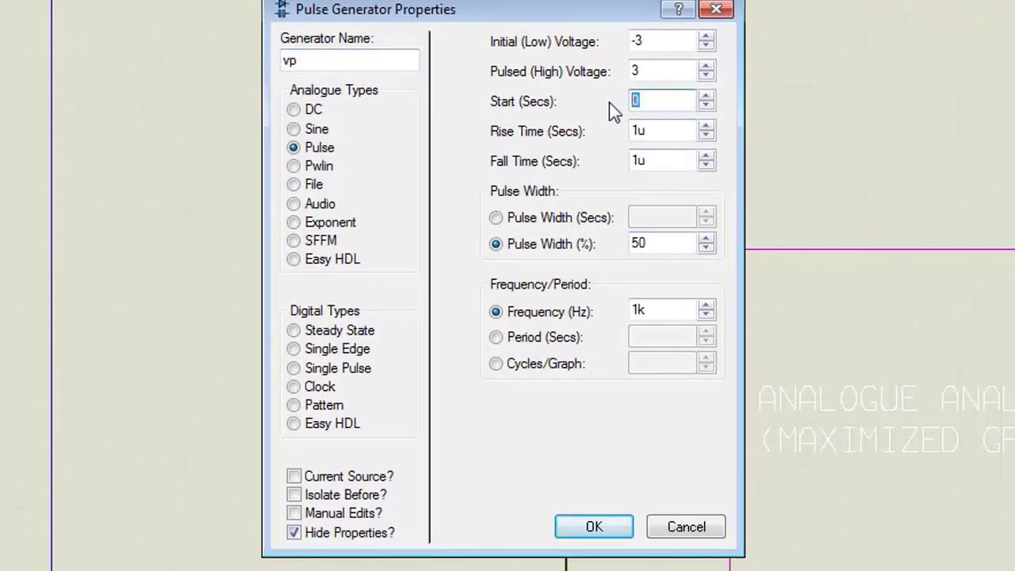
{"action": "type", "text": ".4m"}
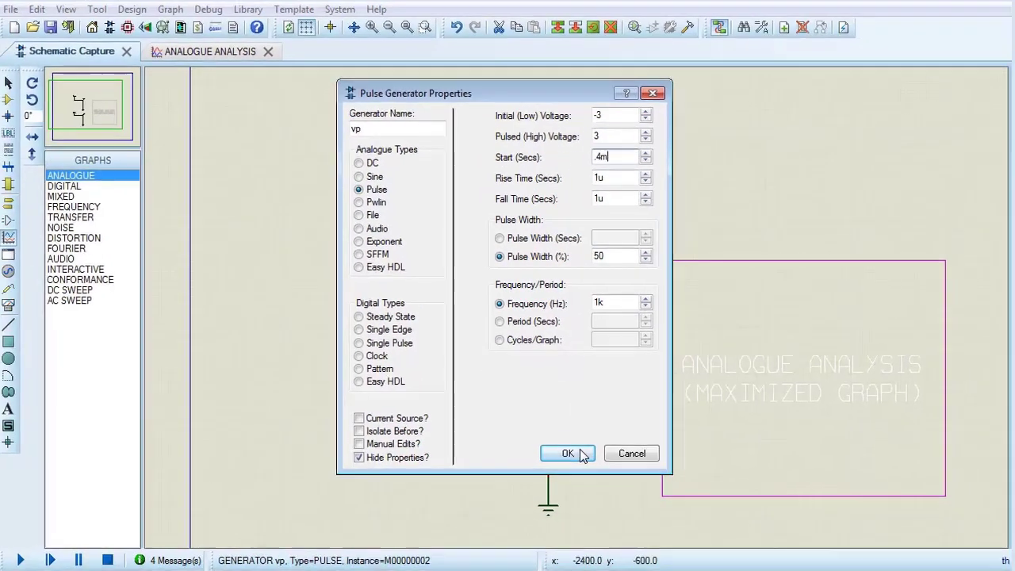
{"action": "left_click", "coordinate": [586, 503]}
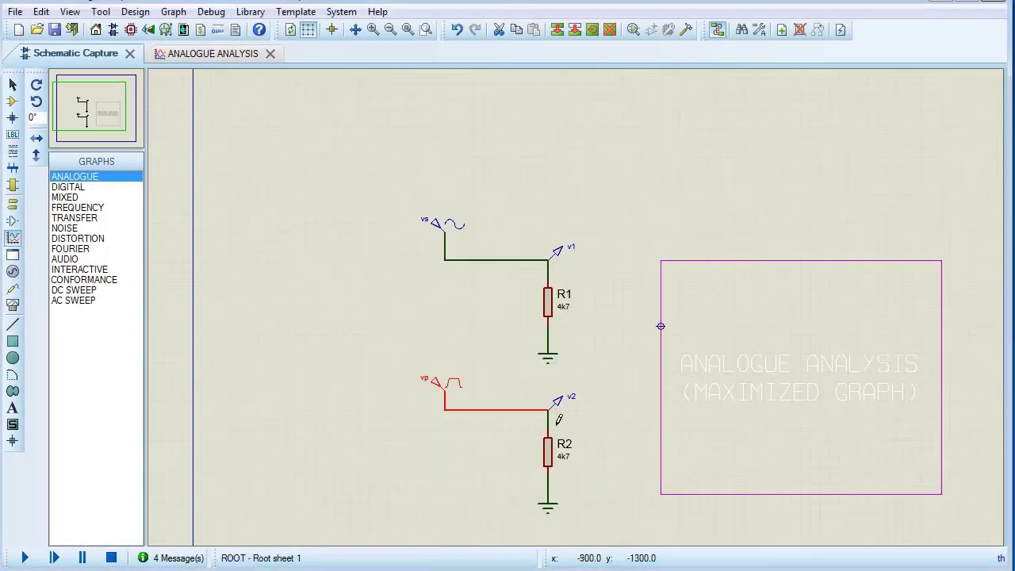
{"action": "left_click", "coordinate": [207, 58]}
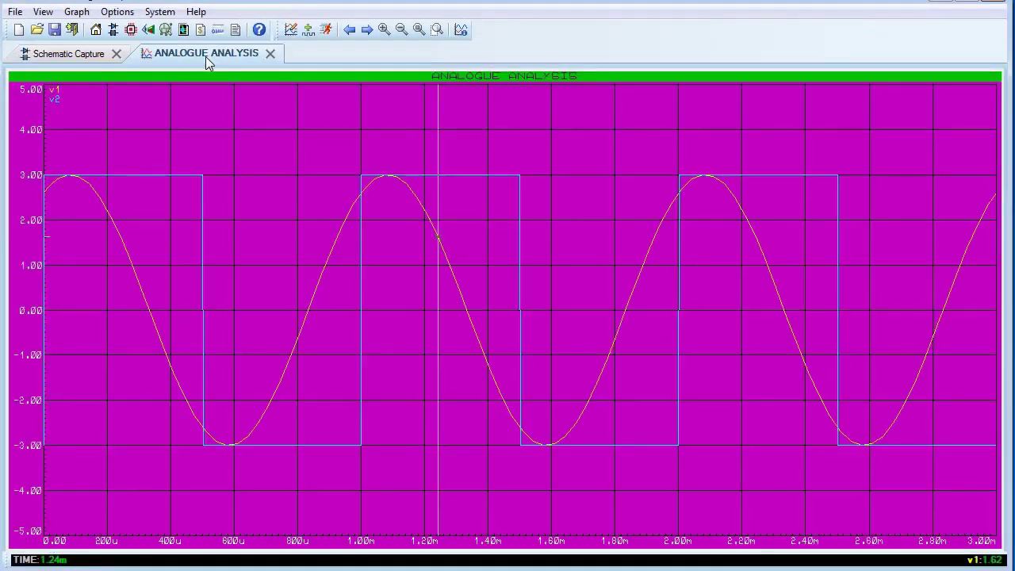
{"action": "key", "text": "space"}
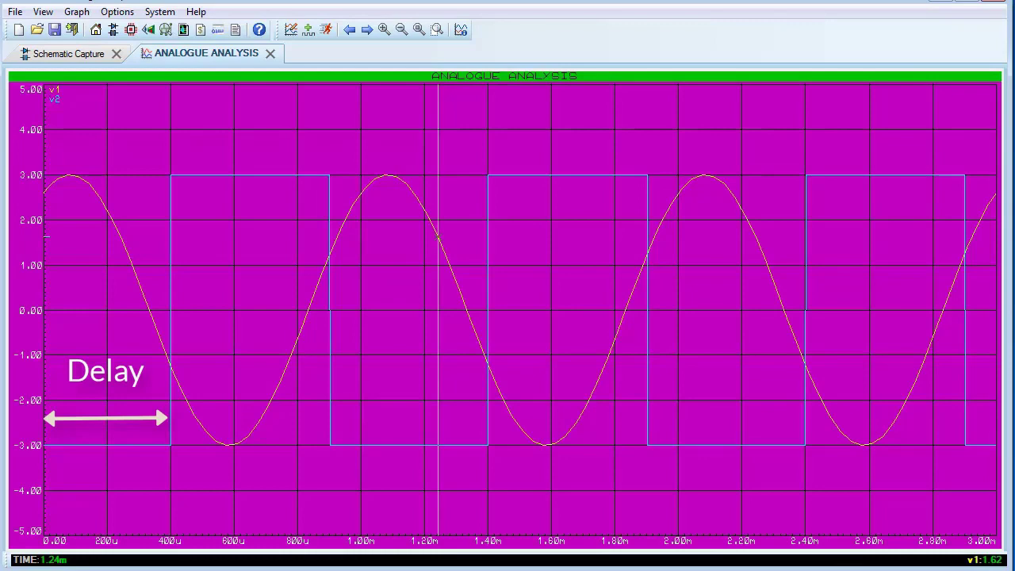
Step: Set the start time of the pulse generator vp in the schematic to 0 seconds
{"action": "left_click", "coordinate": [76, 48]}
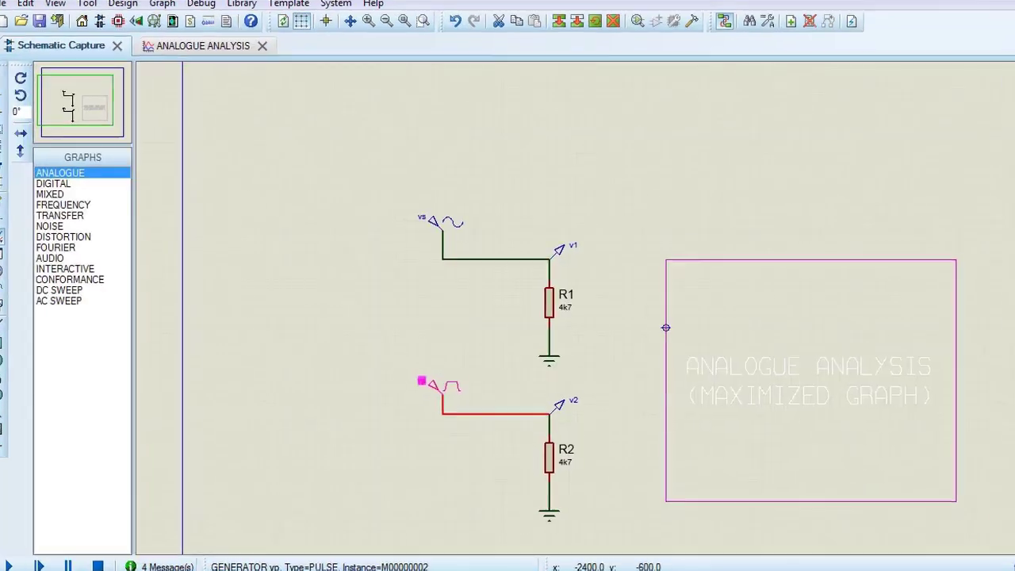
{"action": "double_click", "coordinate": [444, 386]}
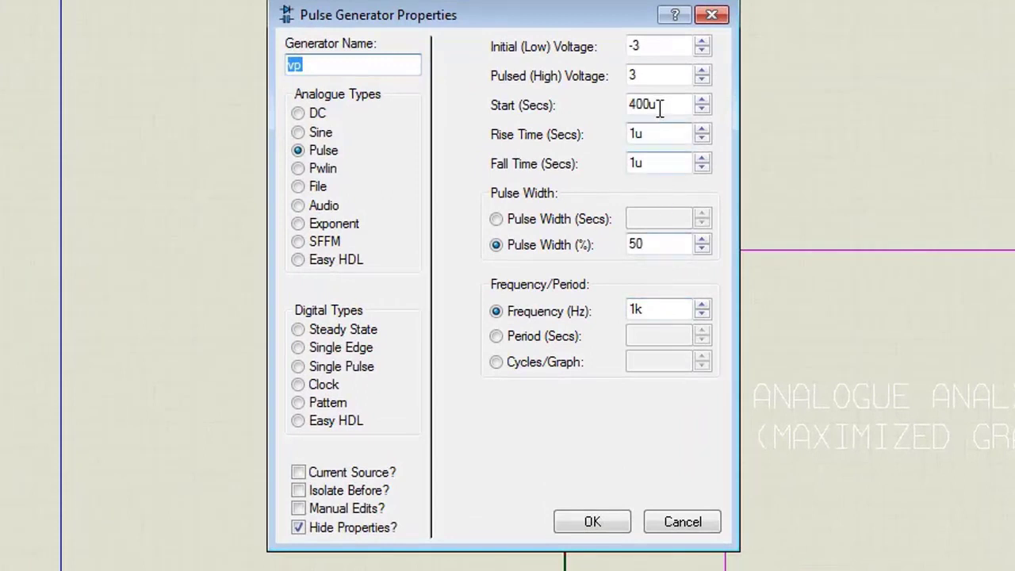
{"action": "left_click_drag", "start_coordinate": [660, 109], "coordinate": [613, 115]}
{"action": "type", "text": "0"}
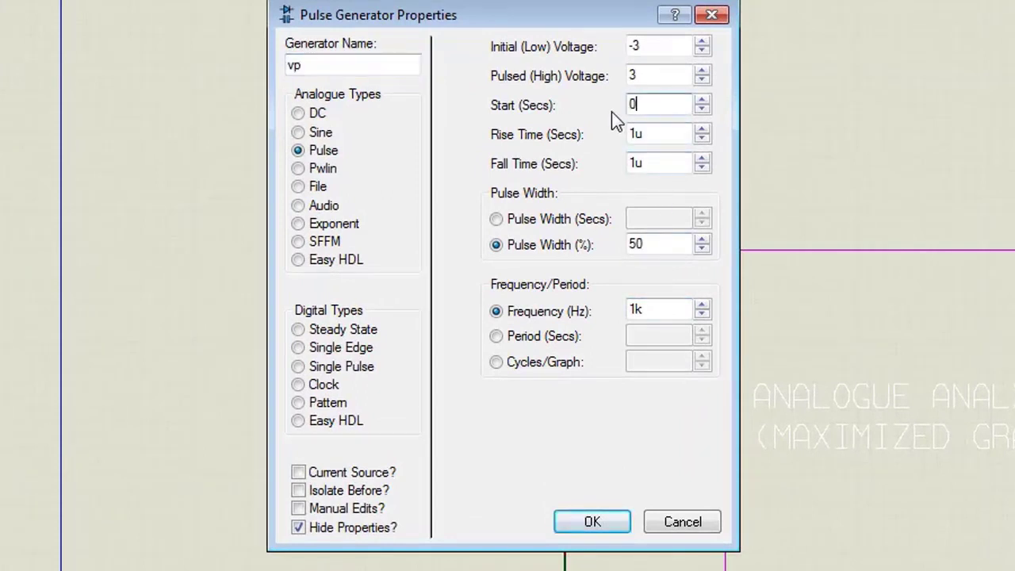
Step: Set the pulse generator vp's rise time to 100u and fall time to 150u, and re-simulate the graph
{"action": "left_click_drag", "start_coordinate": [637, 139], "coordinate": [633, 139]}
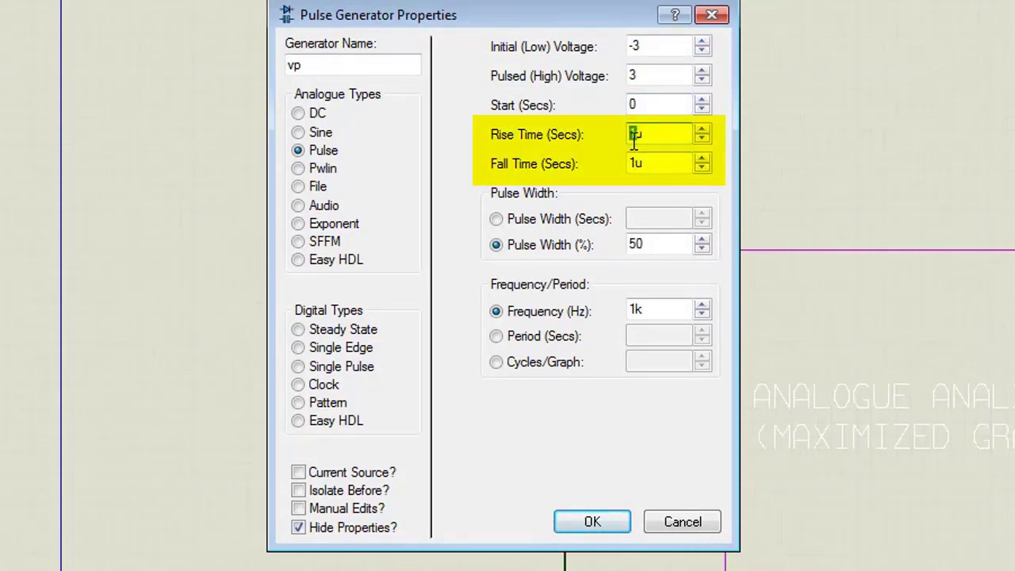
{"action": "left_click", "coordinate": [634, 141]}
{"action": "type", "text": "00"}
{"action": "left_click", "coordinate": [638, 163]}
{"action": "type", "text": "50"}
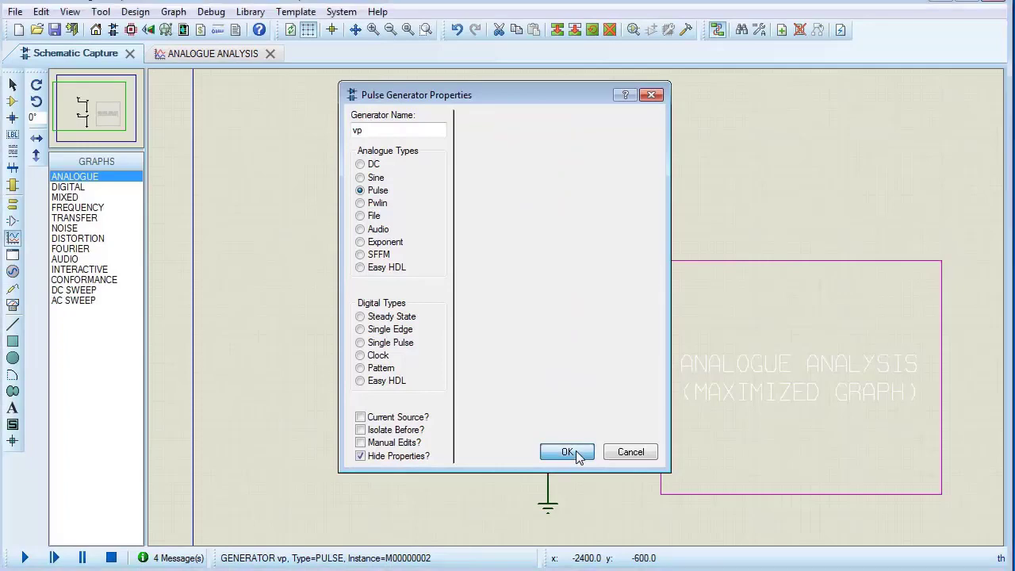
{"action": "left_click", "coordinate": [603, 511]}
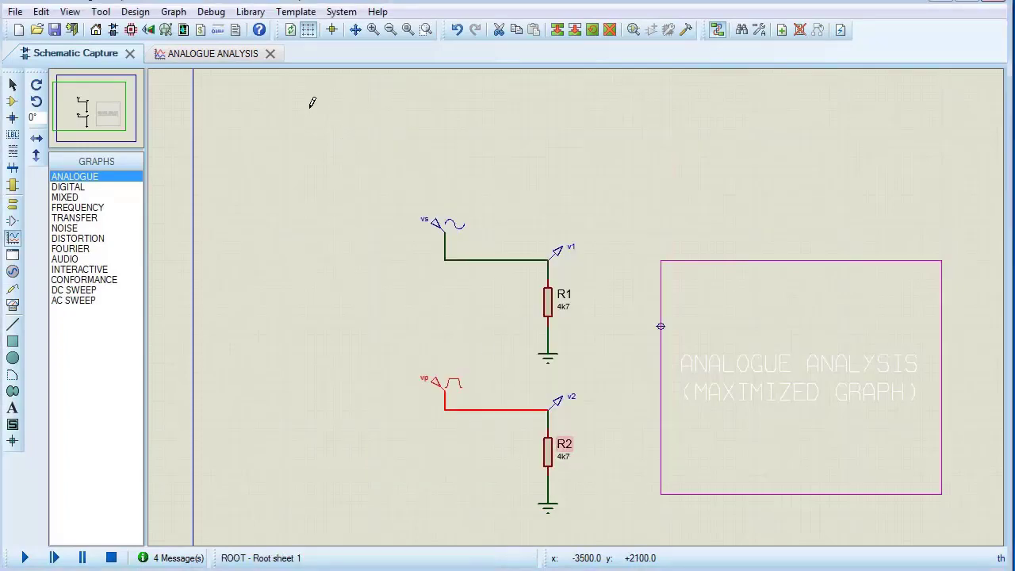
{"action": "left_click", "coordinate": [238, 55]}
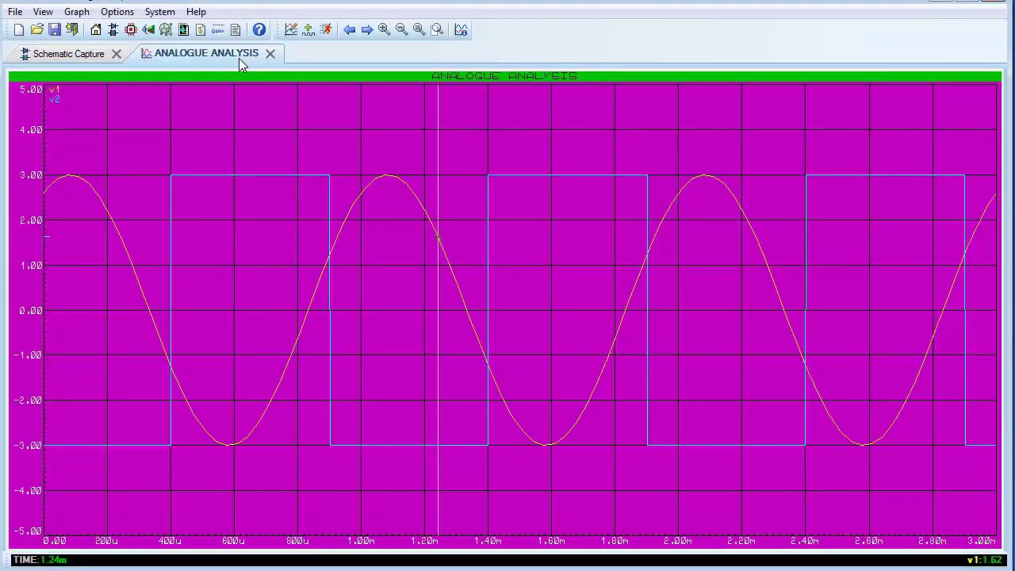
{"action": "key", "text": "space"}
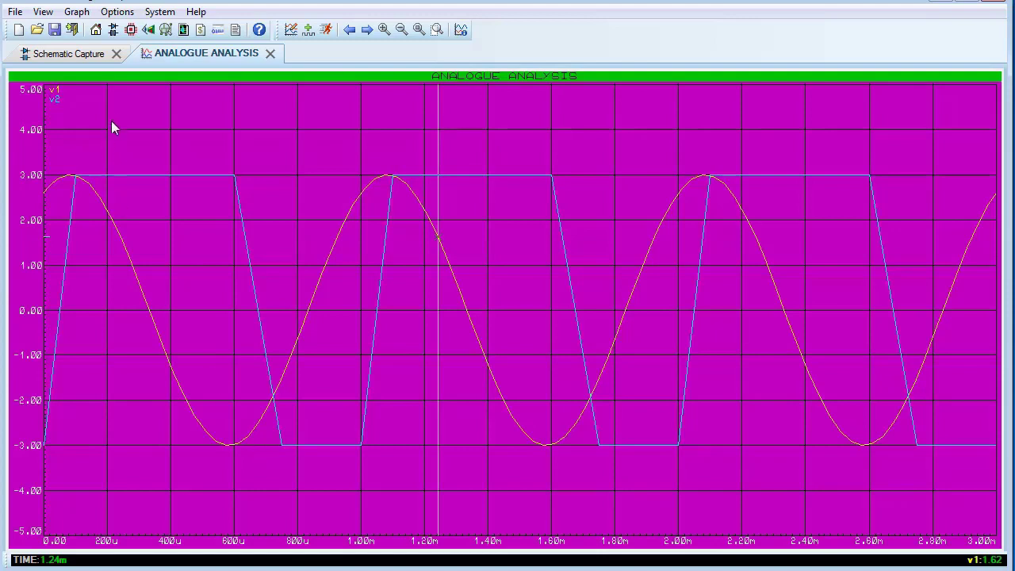
Step: Set the sine generator vs to a phase of 0 degrees and a damping factor of 5, and re-simulate the graph
{"action": "left_click", "coordinate": [76, 52]}
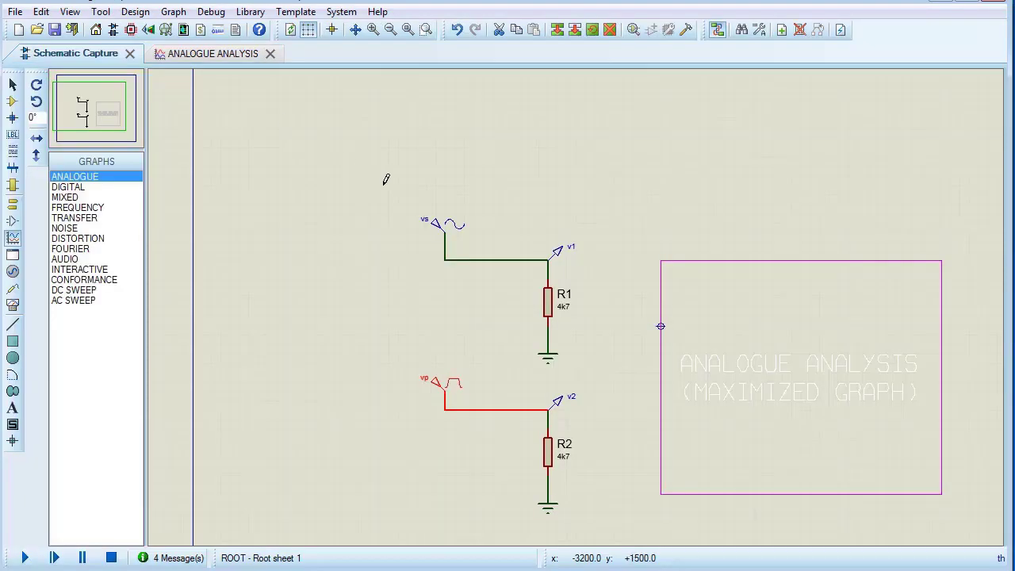
{"action": "double_click", "coordinate": [436, 226]}
{"action": "left_click_drag", "start_coordinate": [610, 339], "coordinate": [524, 343]}
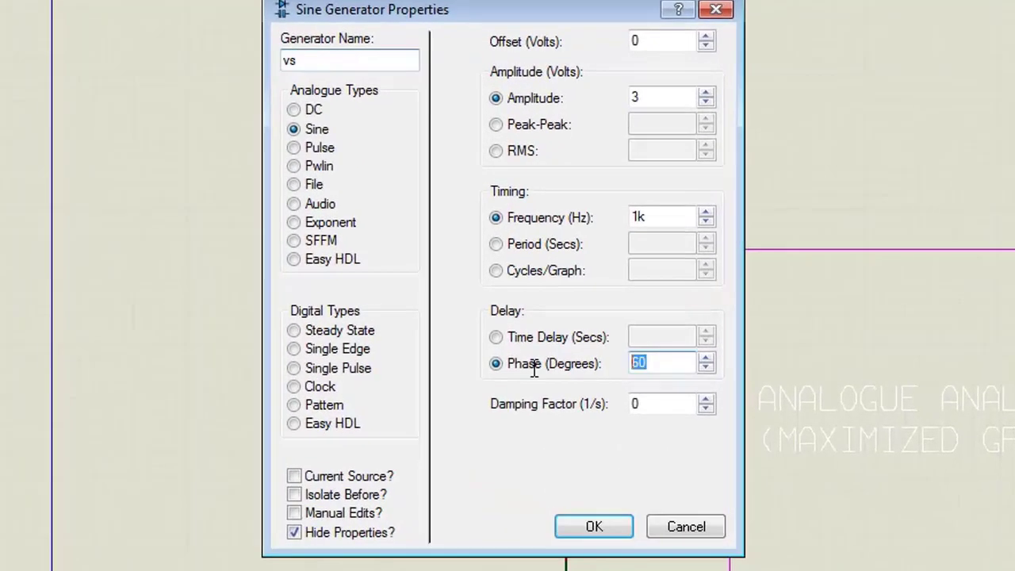
{"action": "type", "text": "0"}
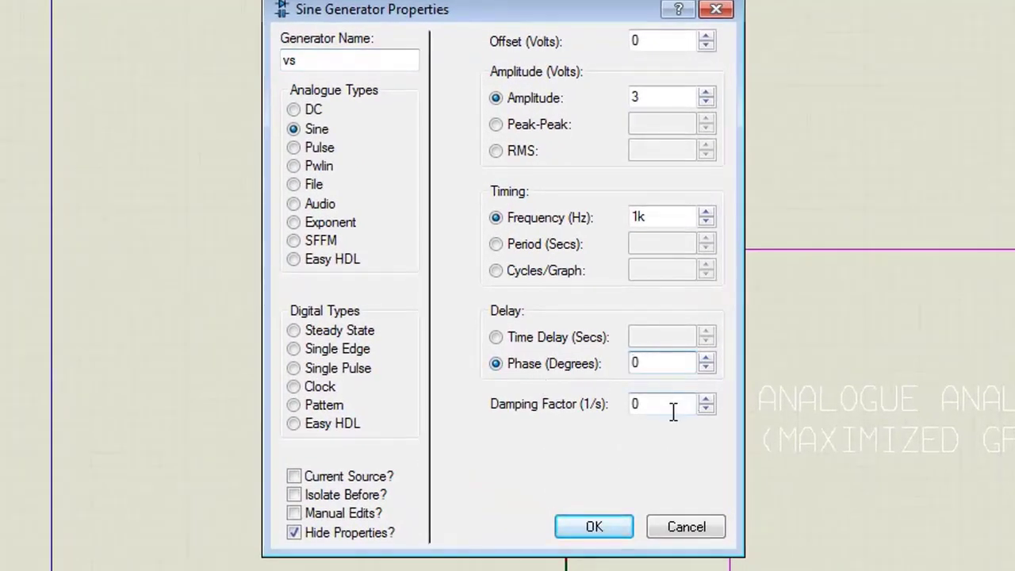
{"action": "key", "text": "Tab"}
{"action": "type", "text": "5"}
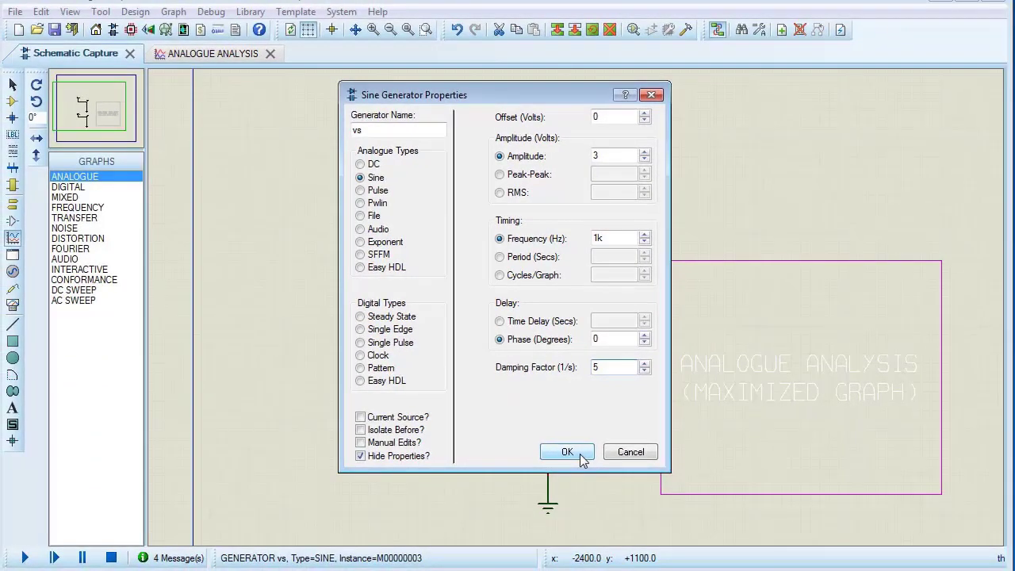
{"action": "left_click", "coordinate": [568, 453]}
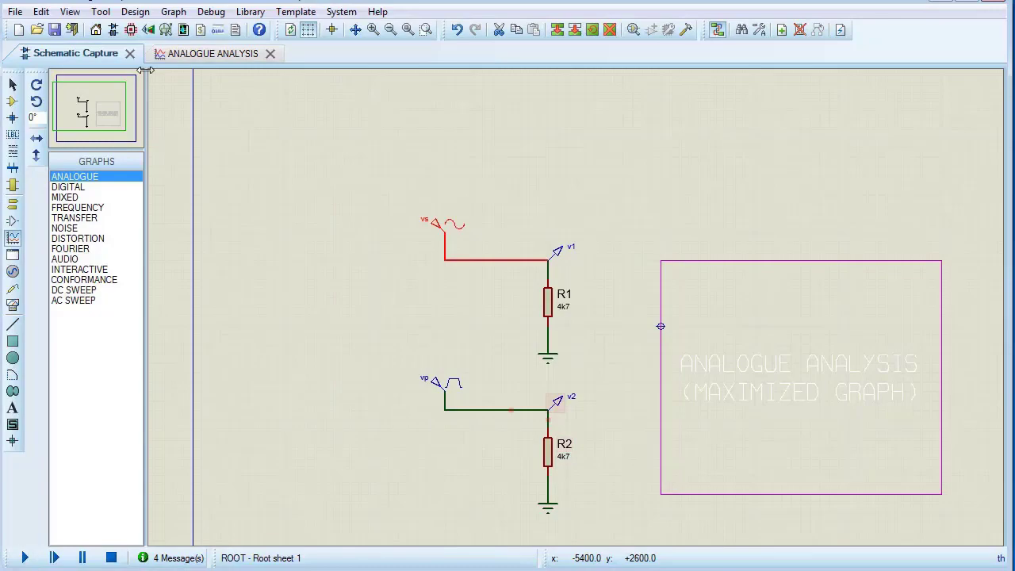
{"action": "left_click", "coordinate": [195, 53]}
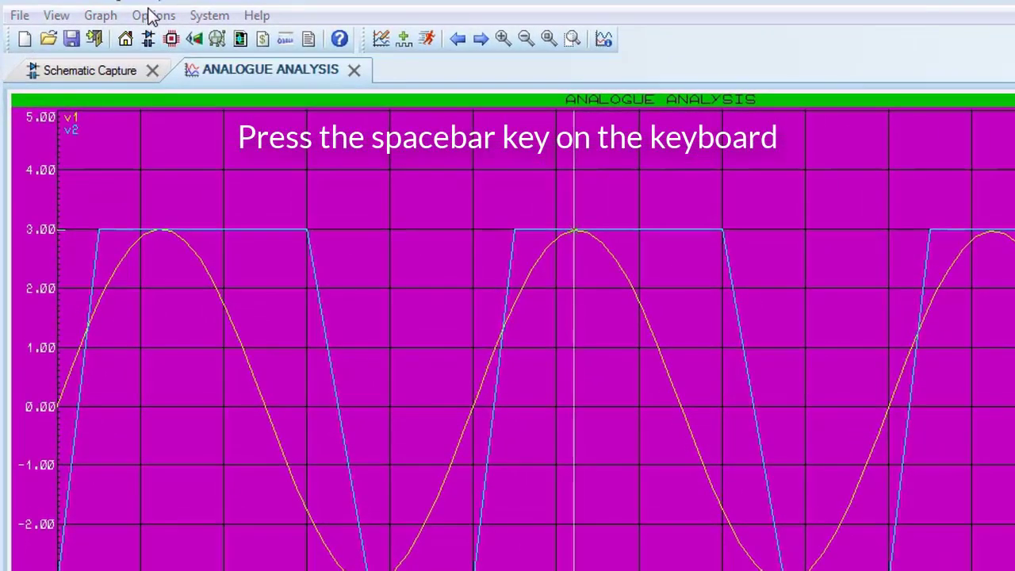
Step: Set the stop time of the analogue analysis graph to 2 seconds
{"action": "left_click", "coordinate": [153, 15]}
{"action": "mouse_move", "coordinate": [101, 16]}
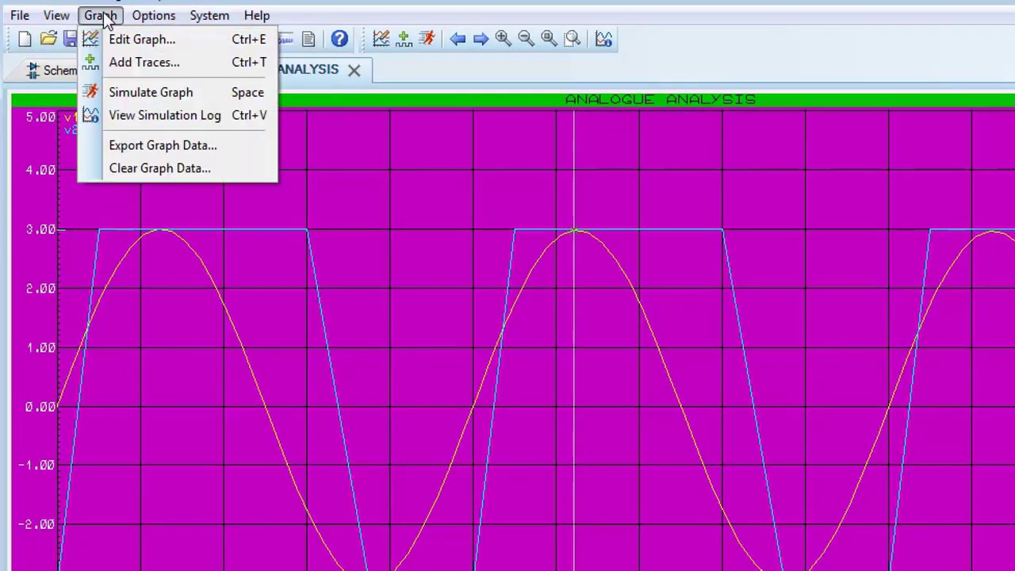
{"action": "left_click", "coordinate": [132, 40]}
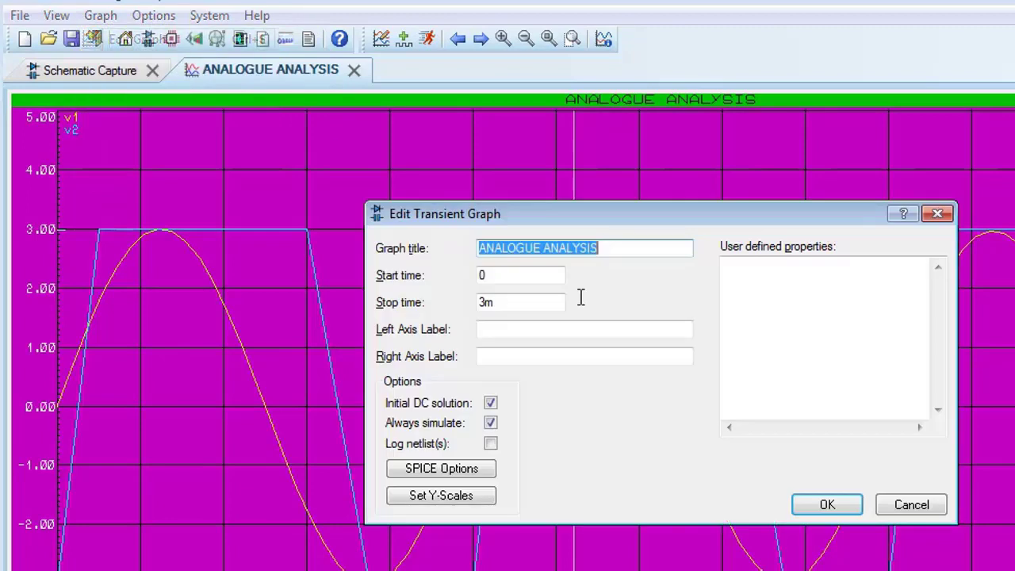
{"action": "double_click", "coordinate": [503, 302]}
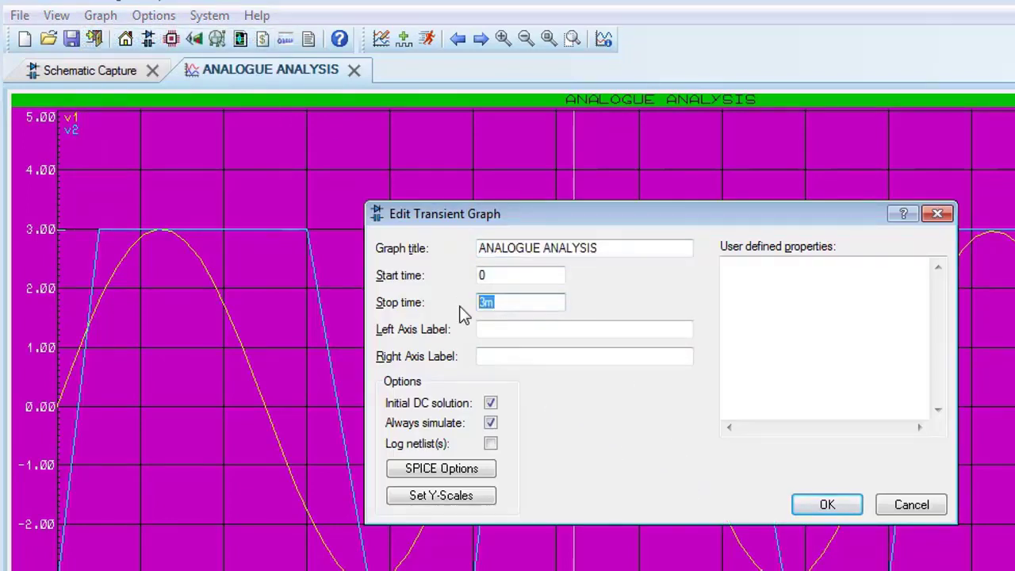
{"action": "type", "text": "2"}
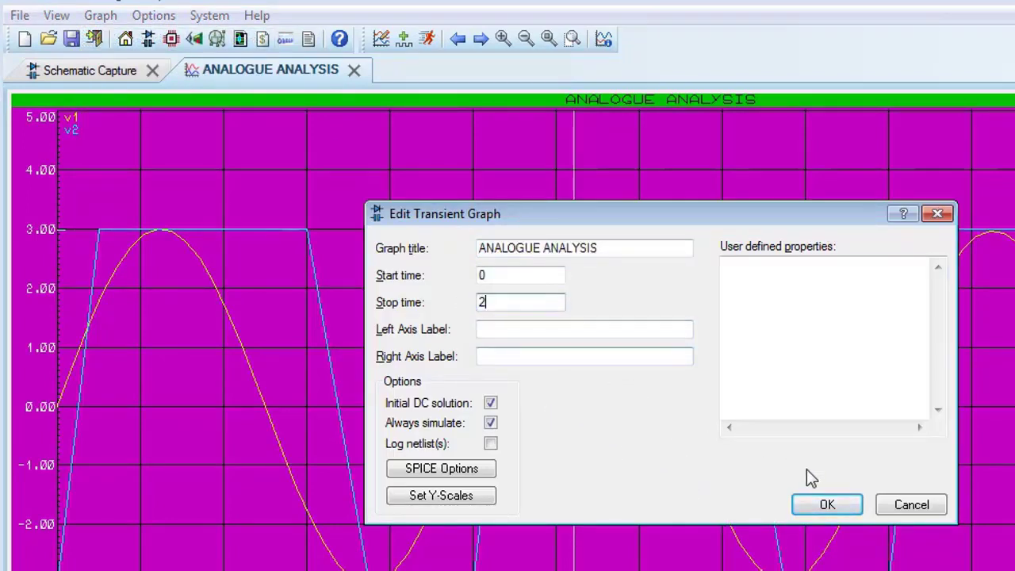
{"action": "left_click", "coordinate": [851, 510]}
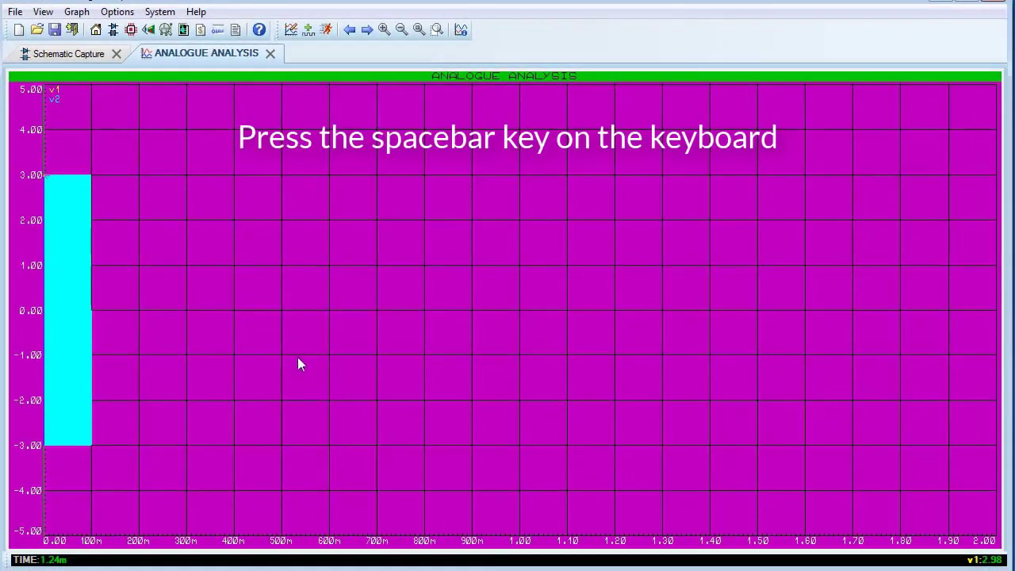
Step: Re-simulate the analogue analysis graph and delete the v2 pulse trace from it
{"action": "key", "text": "space"}
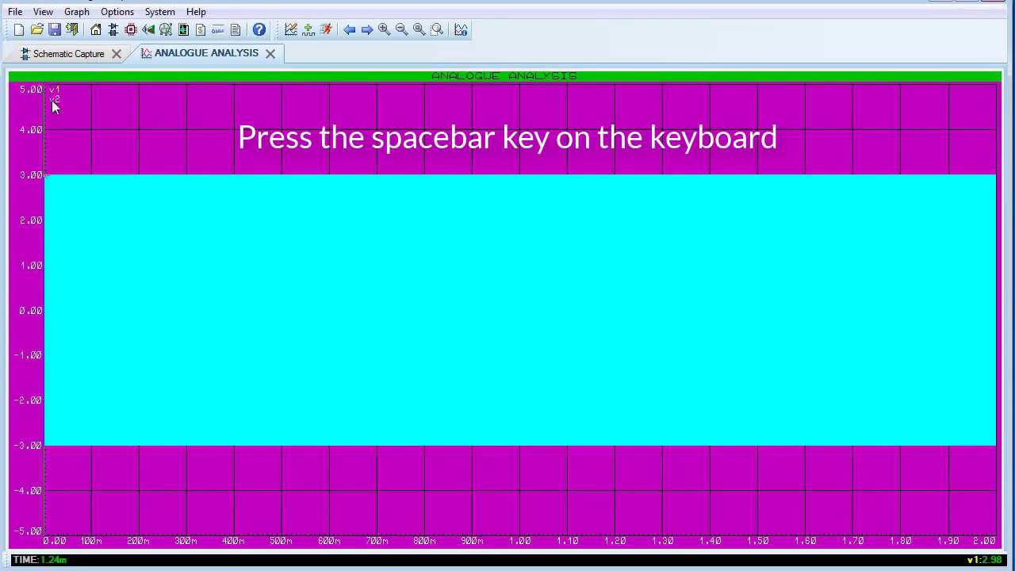
{"action": "right_click", "coordinate": [52, 100]}
{"action": "left_click", "coordinate": [114, 141]}
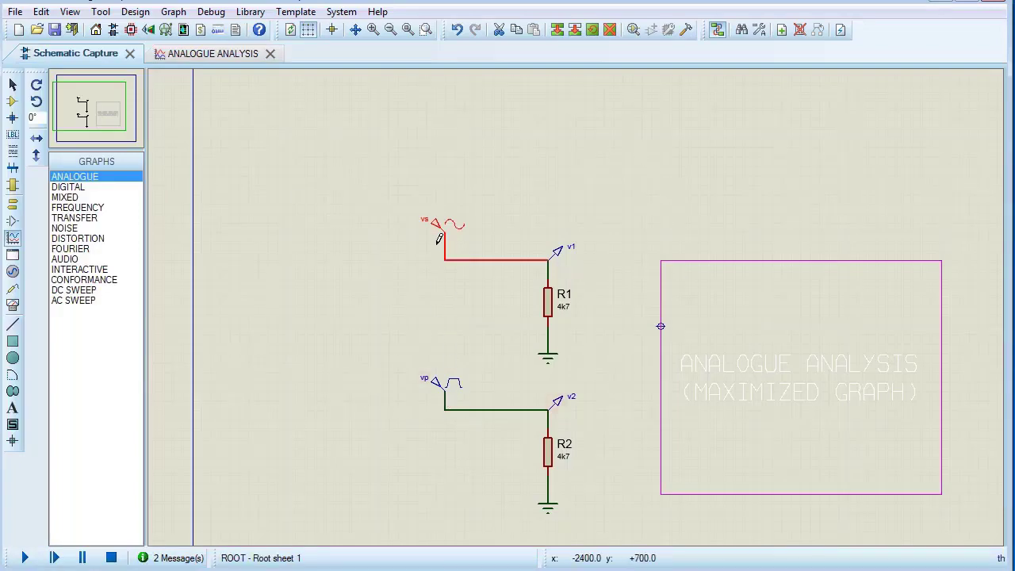
Step: Set the sine generator vs's damping factor to 0 and add the v2 probe as a trace on the analogue analysis graph
{"action": "double_click", "coordinate": [425, 216]}
{"action": "left_click_drag", "start_coordinate": [623, 384], "coordinate": [599, 384]}
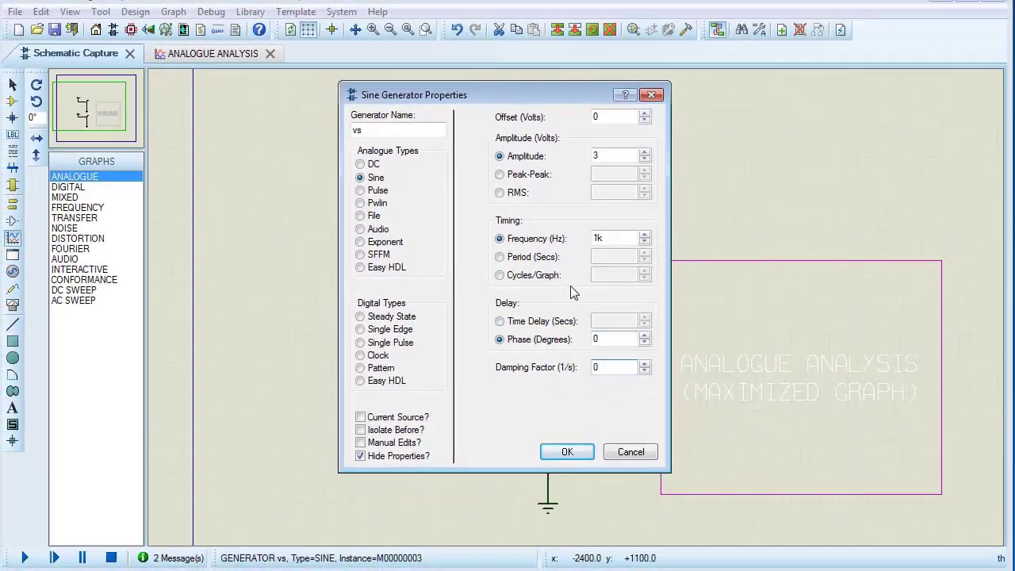
{"action": "key", "text": "Return"}
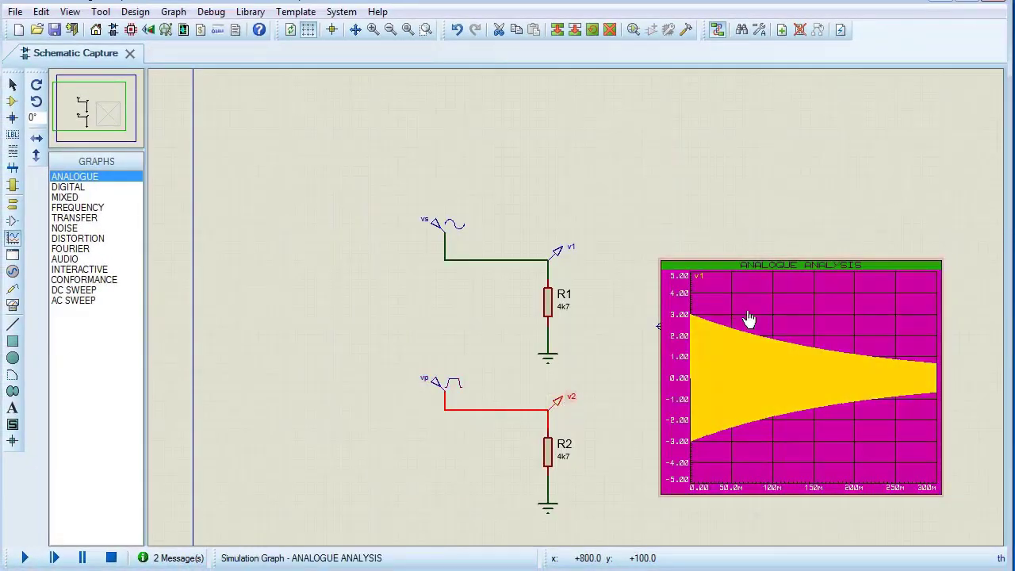
{"action": "left_click_drag", "start_coordinate": [563, 400], "coordinate": [742, 303]}
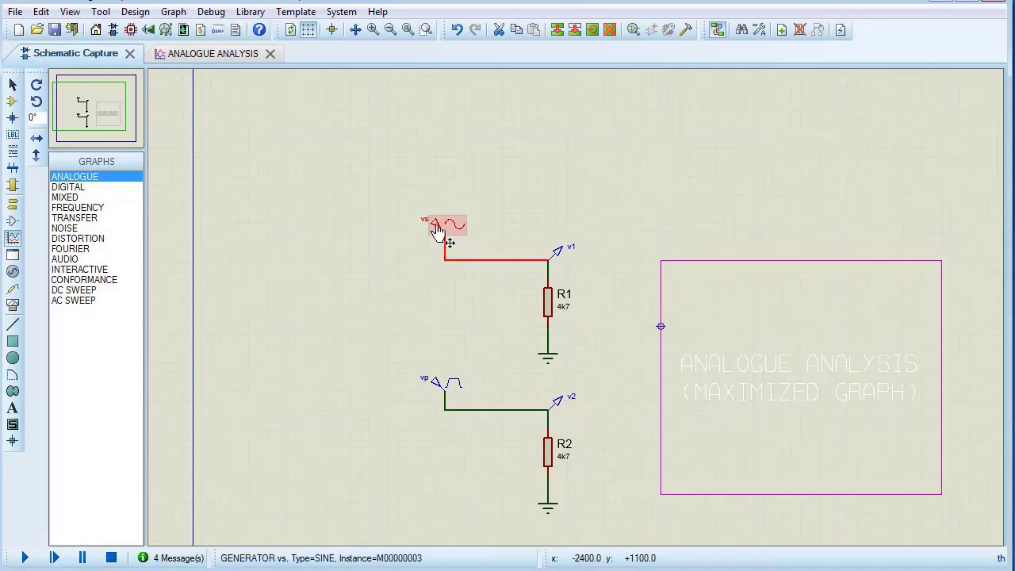
Step: Set the sine generator vs to 2 cycles per graph
{"action": "double_click", "coordinate": [447, 227]}
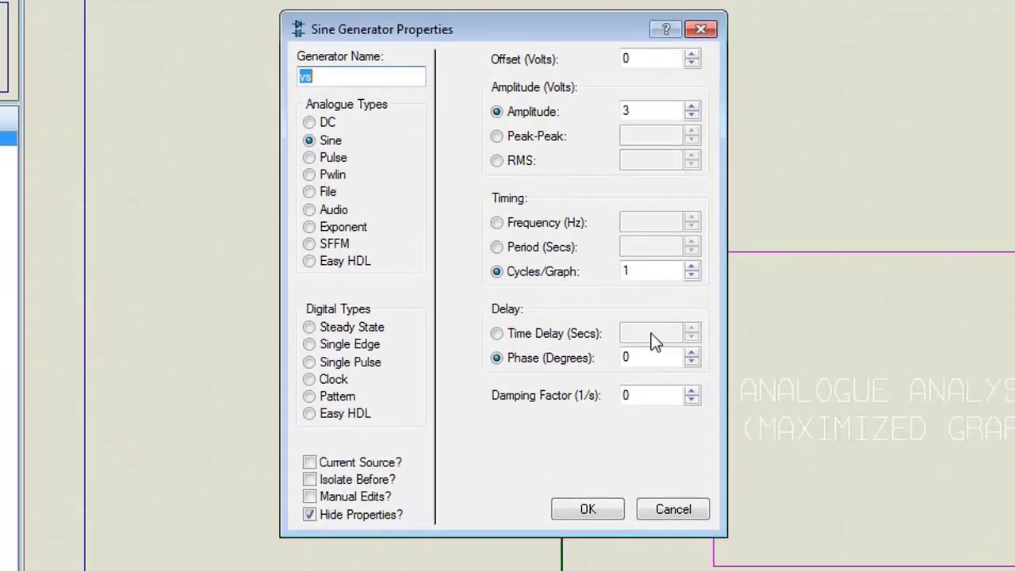
{"action": "left_click_drag", "start_coordinate": [636, 270], "coordinate": [613, 272]}
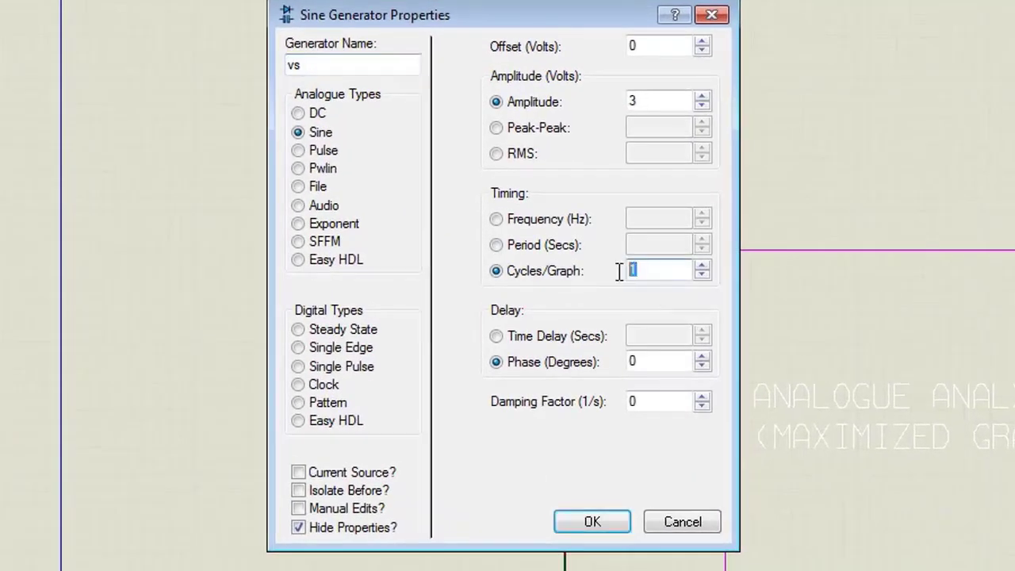
{"action": "type", "text": "2"}
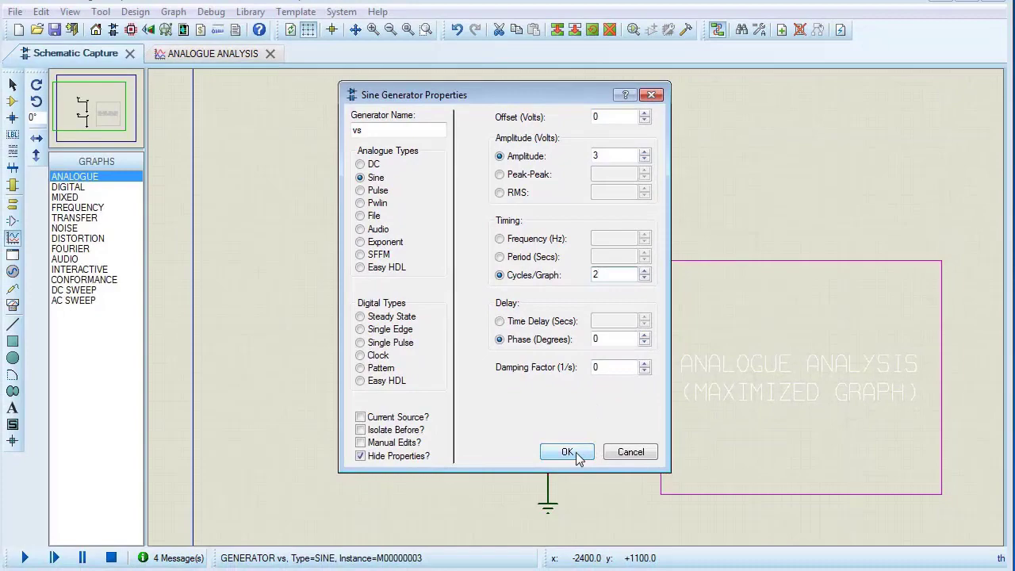
{"action": "left_click", "coordinate": [567, 452]}
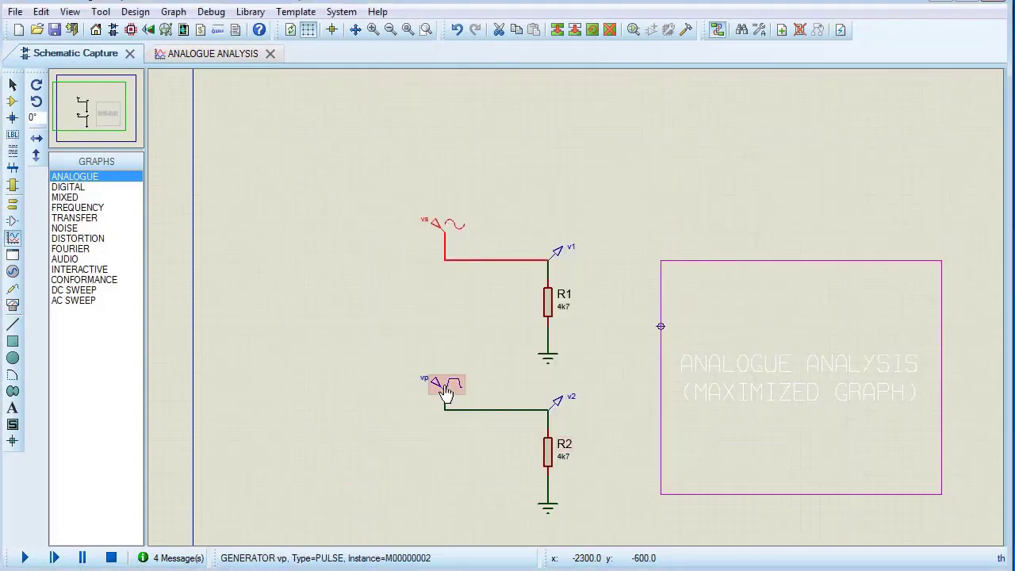
Step: Set the pulse generator vp to 2 cycles per graph and show the analogue analysis graph
{"action": "double_click", "coordinate": [451, 399]}
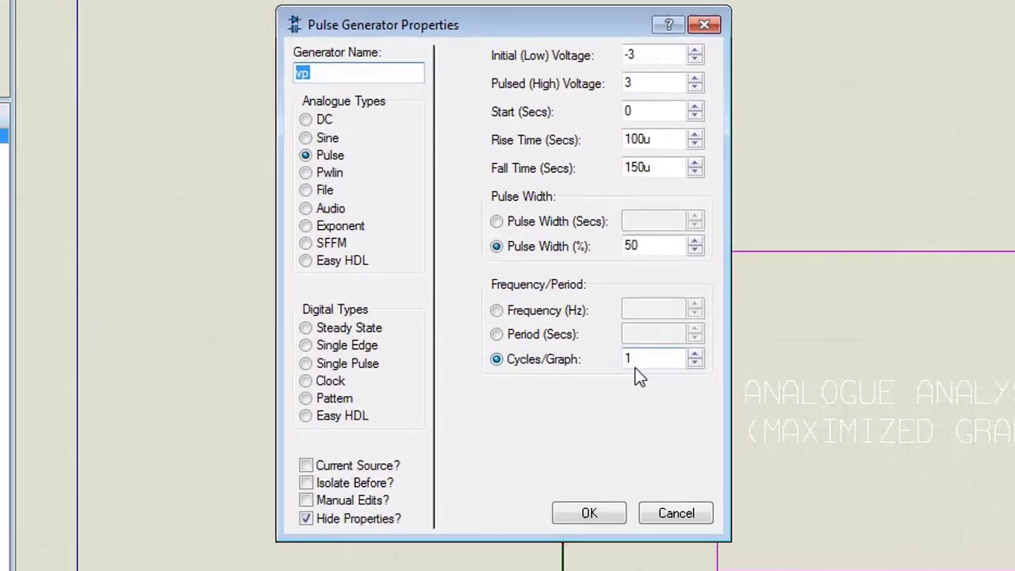
{"action": "left_click", "coordinate": [603, 342]}
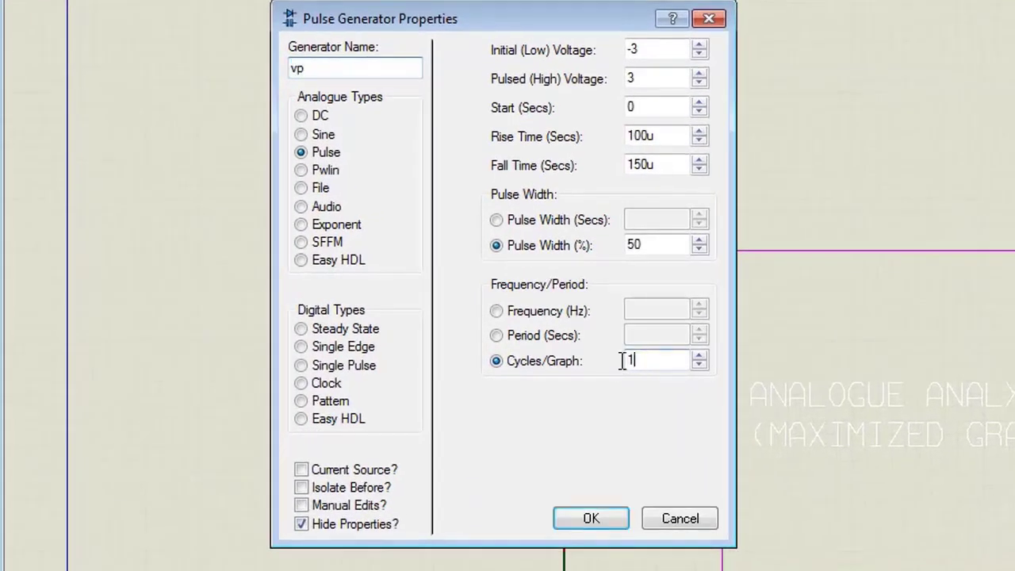
{"action": "left_click_drag", "start_coordinate": [603, 343], "coordinate": [587, 350]}
{"action": "type", "text": "2"}
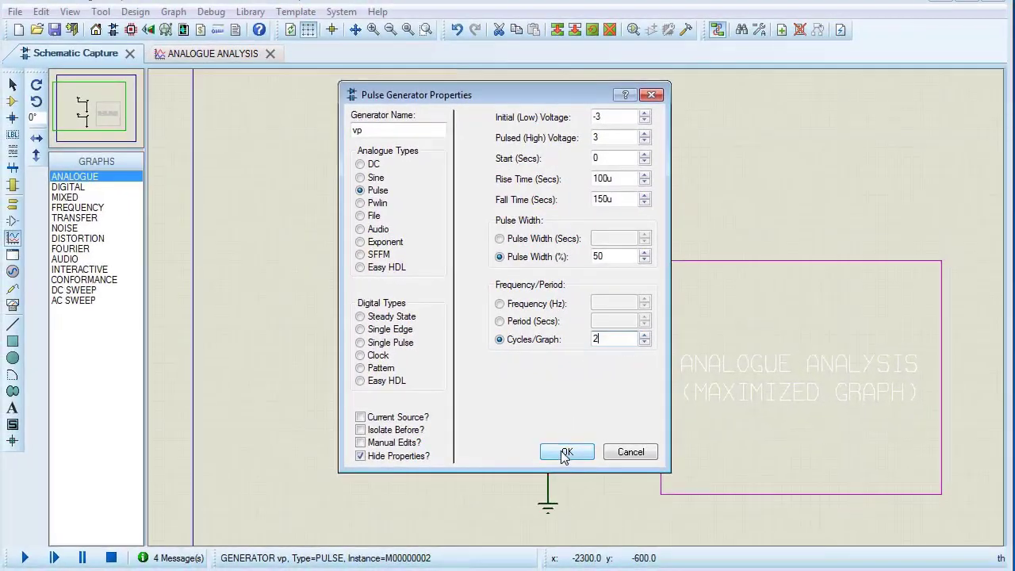
{"action": "left_click", "coordinate": [578, 480]}
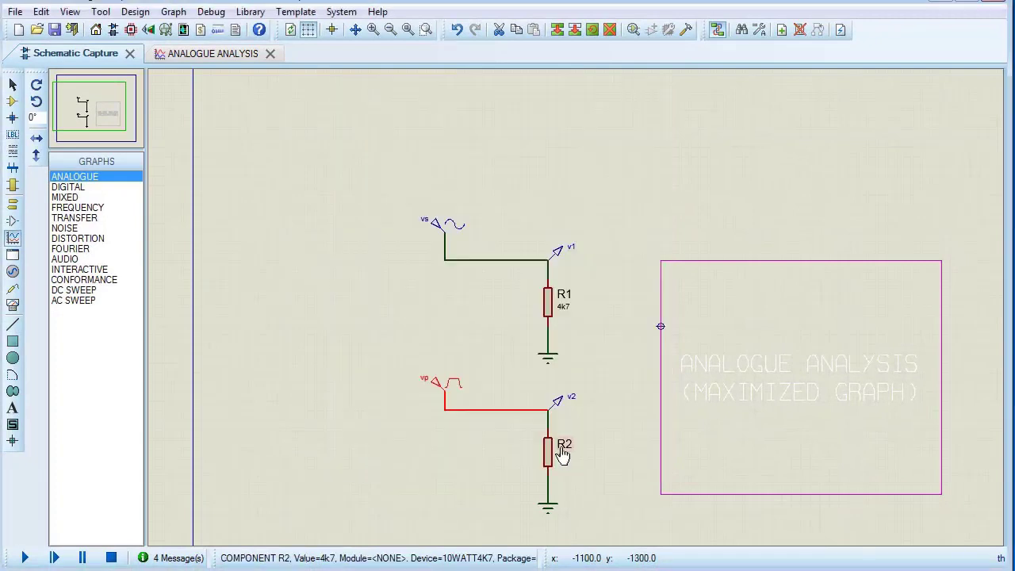
{"action": "left_click", "coordinate": [240, 56]}
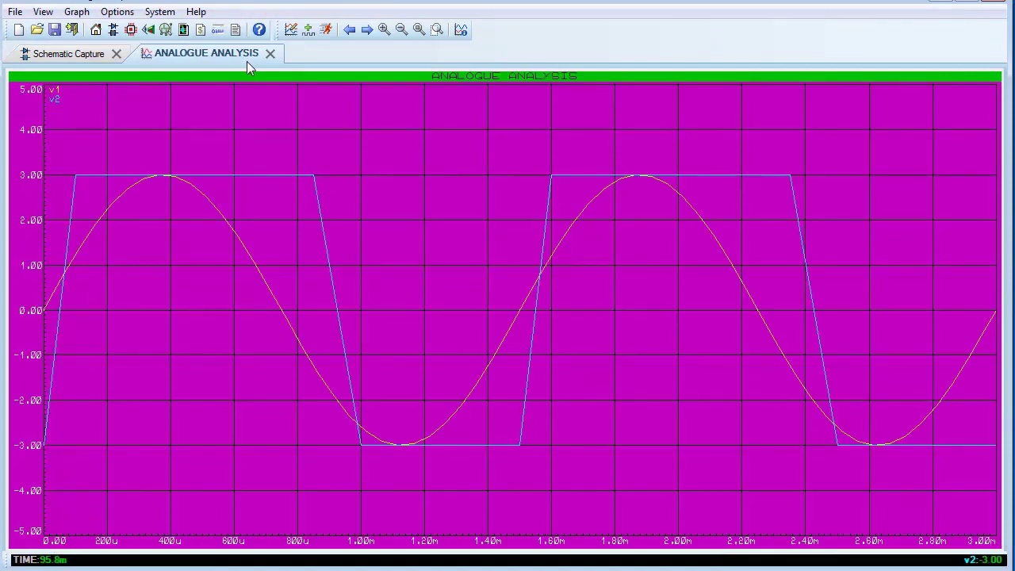
Step: Set the pulse width of the pulse generator vp to 60%
{"action": "left_click", "coordinate": [69, 54]}
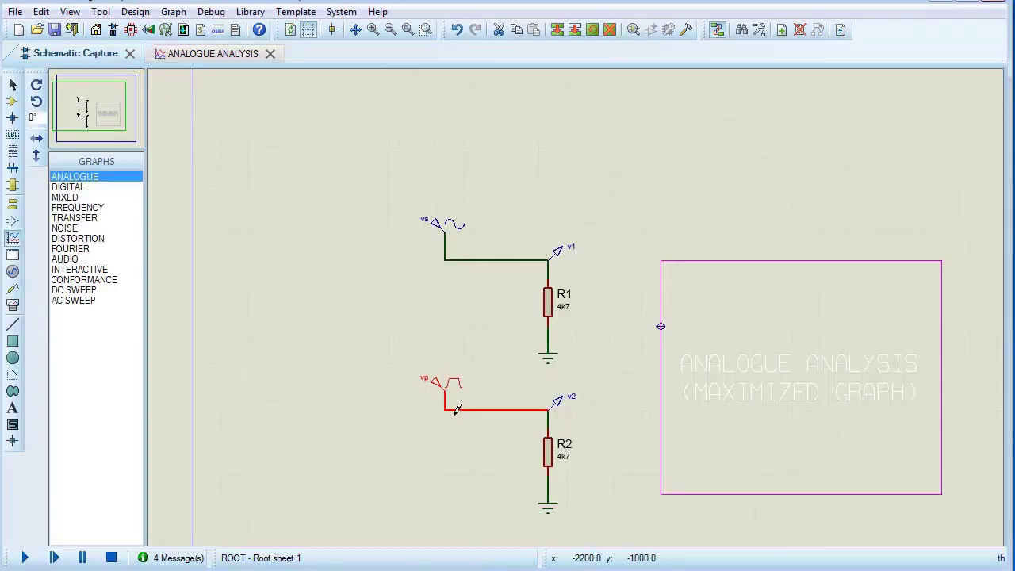
{"action": "double_click", "coordinate": [438, 389]}
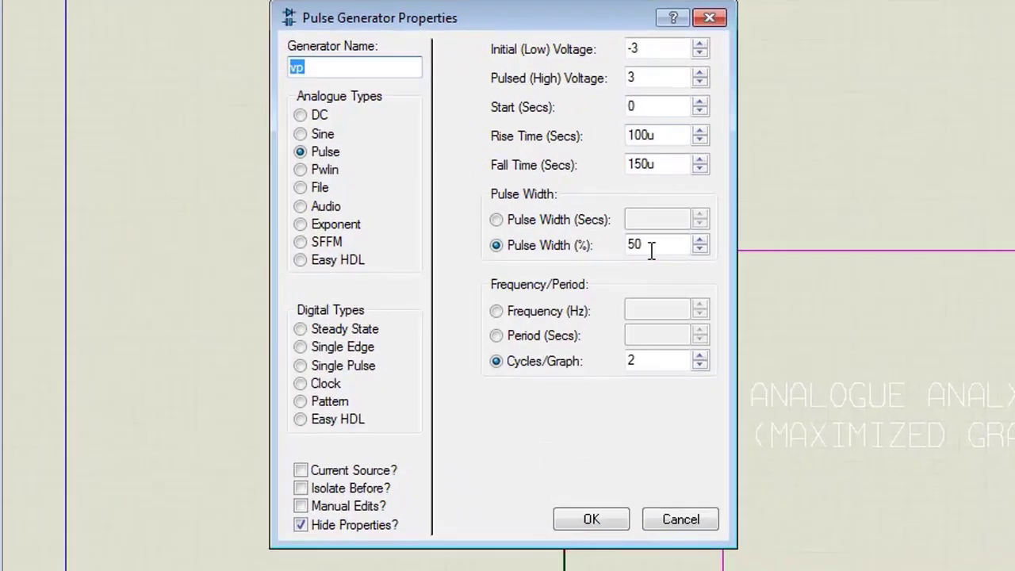
{"action": "double_click", "coordinate": [595, 257]}
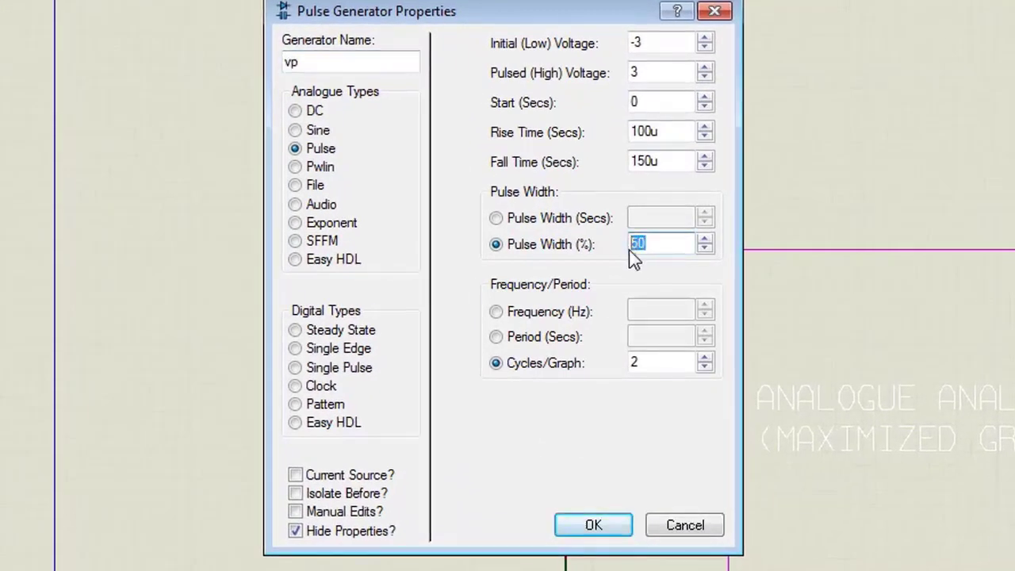
{"action": "type", "text": "60"}
Step: Set vp's rise time and fall time to 1u each, and re-simulate the analogue analysis graph
{"action": "left_click", "coordinate": [658, 133]}
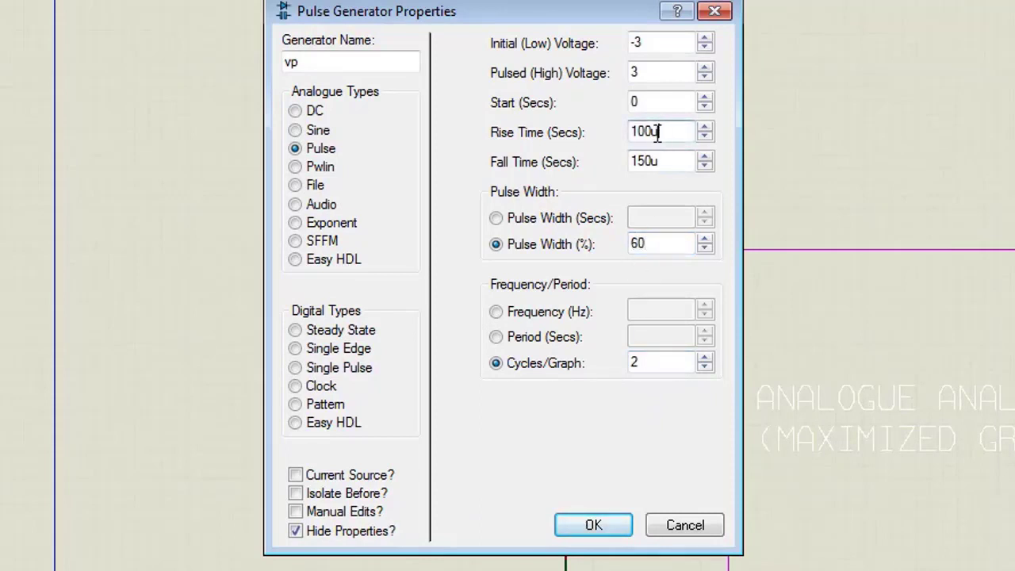
{"action": "left_click_drag", "start_coordinate": [655, 132], "coordinate": [638, 137]}
{"action": "key", "text": "BackSpace"}
{"action": "left_click_drag", "start_coordinate": [638, 161], "coordinate": [652, 162]}
{"action": "key", "text": "BackSpace"}
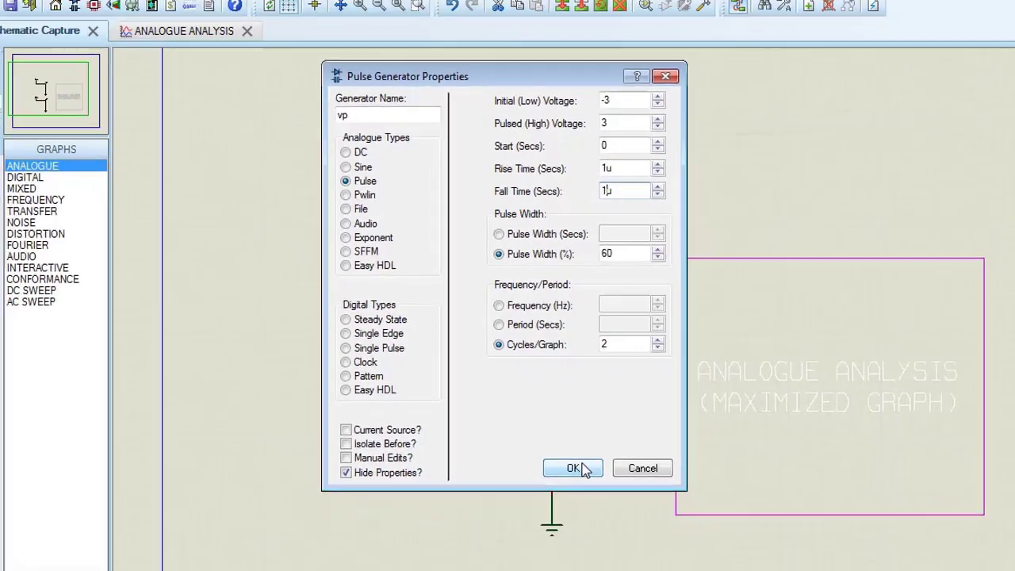
{"action": "left_click", "coordinate": [574, 469]}
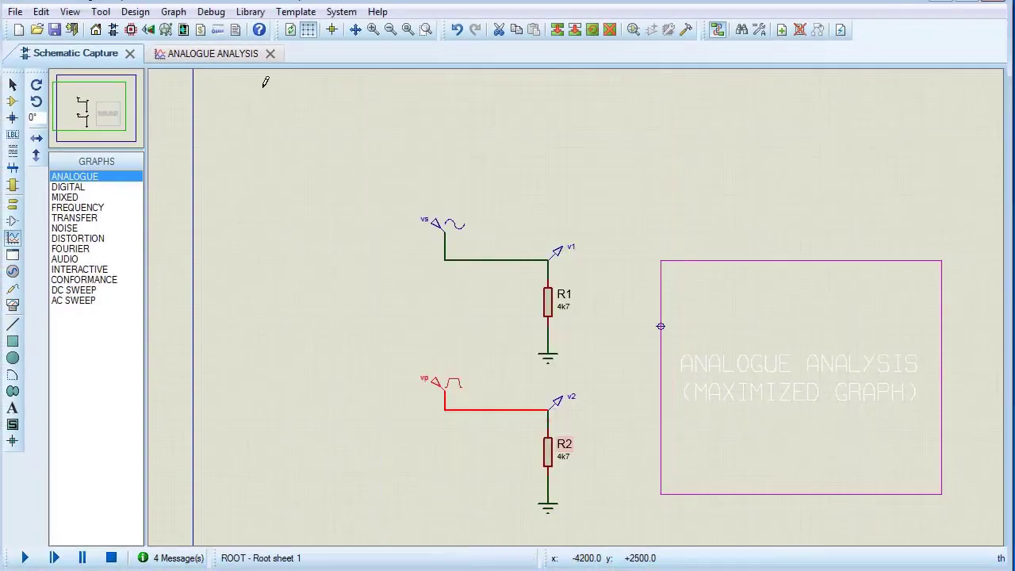
{"action": "left_click", "coordinate": [199, 31]}
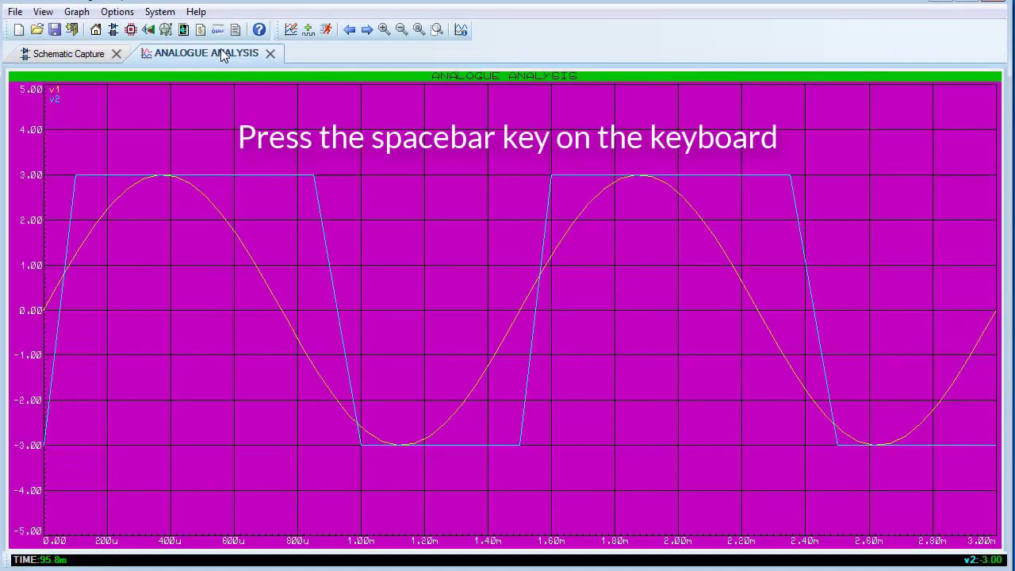
{"action": "key", "text": "space"}
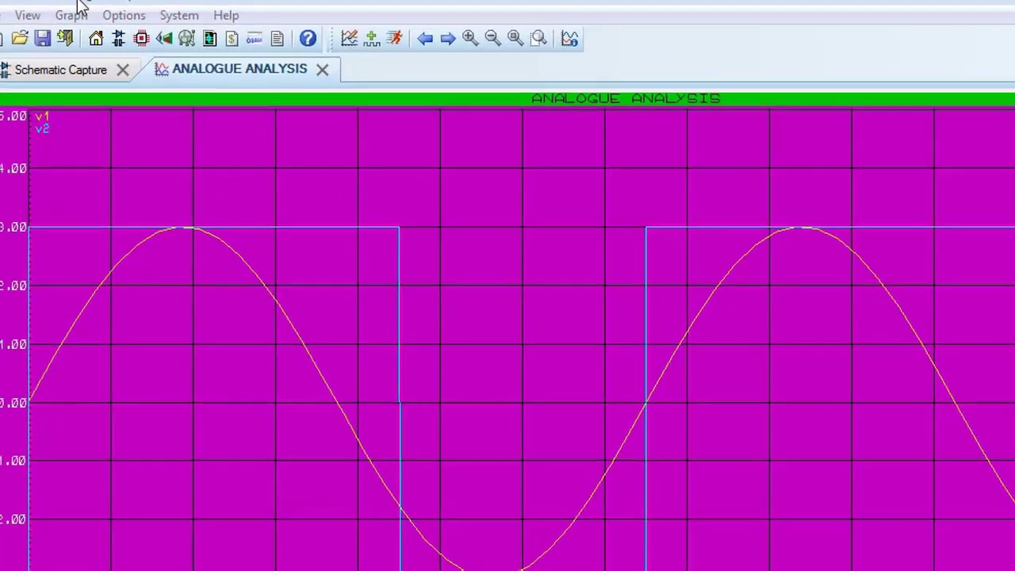
Step: Start a new transient trace on the graph with ROOT_v1 as probe P1 and ROOT_v2 as probe P2
{"action": "left_click", "coordinate": [71, 15]}
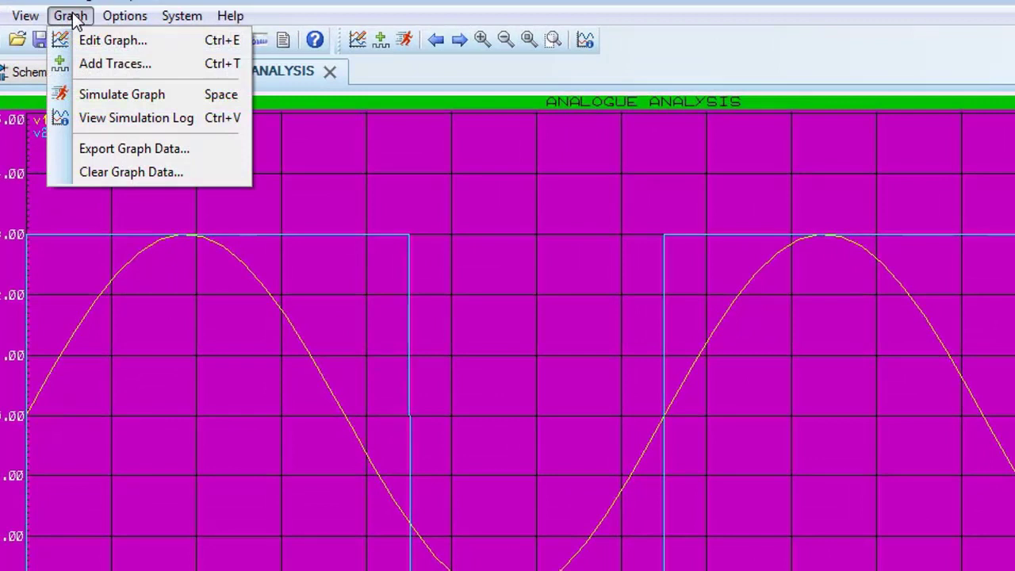
{"action": "left_click", "coordinate": [101, 65]}
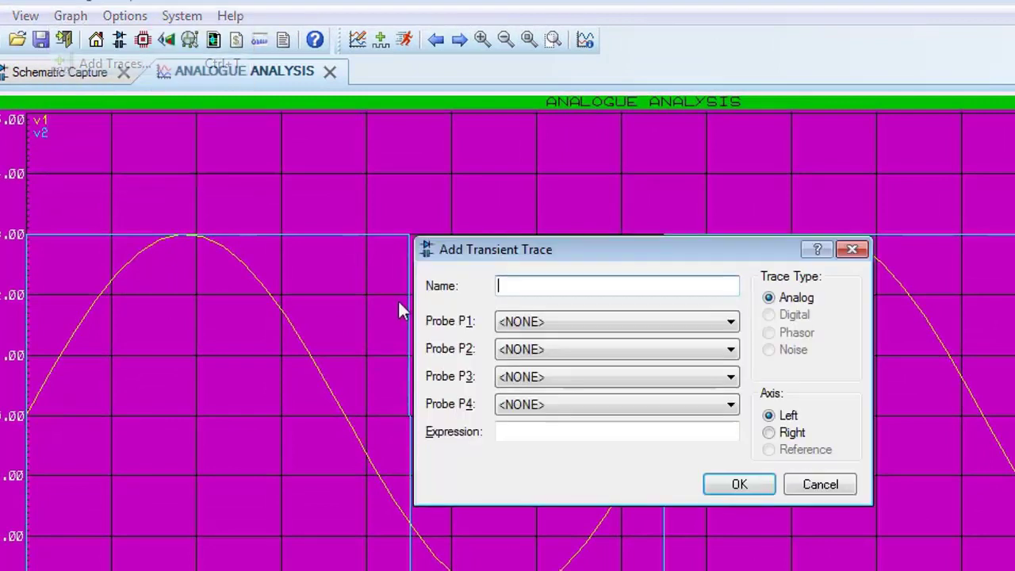
{"action": "left_click", "coordinate": [731, 323]}
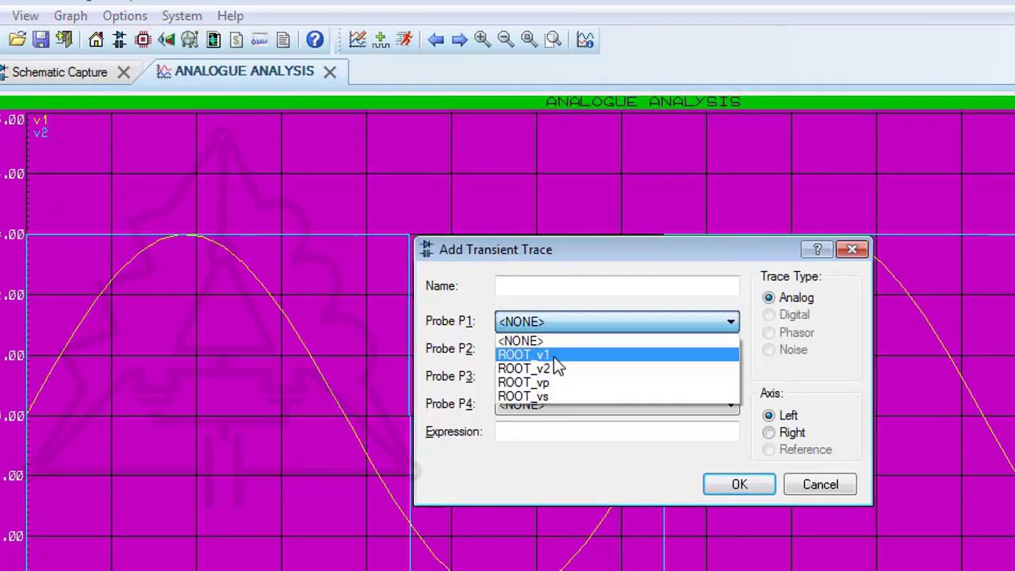
{"action": "left_click", "coordinate": [725, 358]}
{"action": "left_click", "coordinate": [731, 350]}
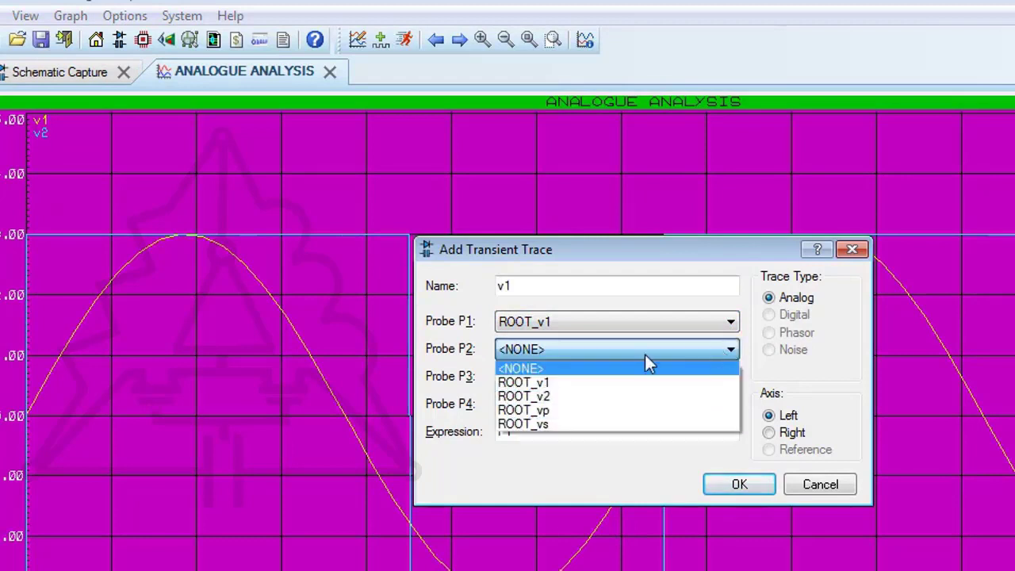
{"action": "left_click", "coordinate": [553, 398]}
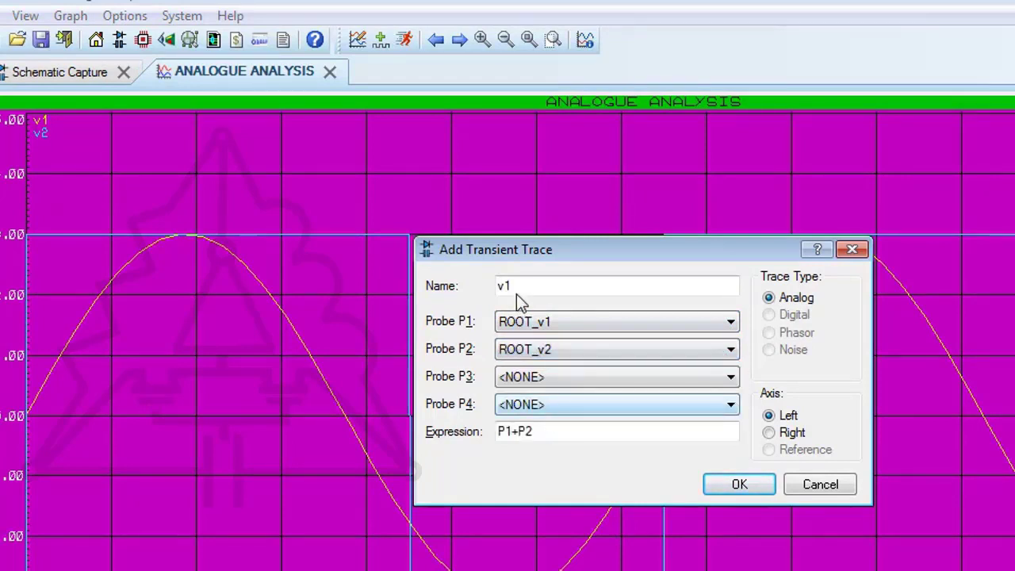
Step: Name the P1+P2 trace res1, add it to the graph and re-simulate
{"action": "left_click_drag", "start_coordinate": [514, 286], "coordinate": [500, 290]}
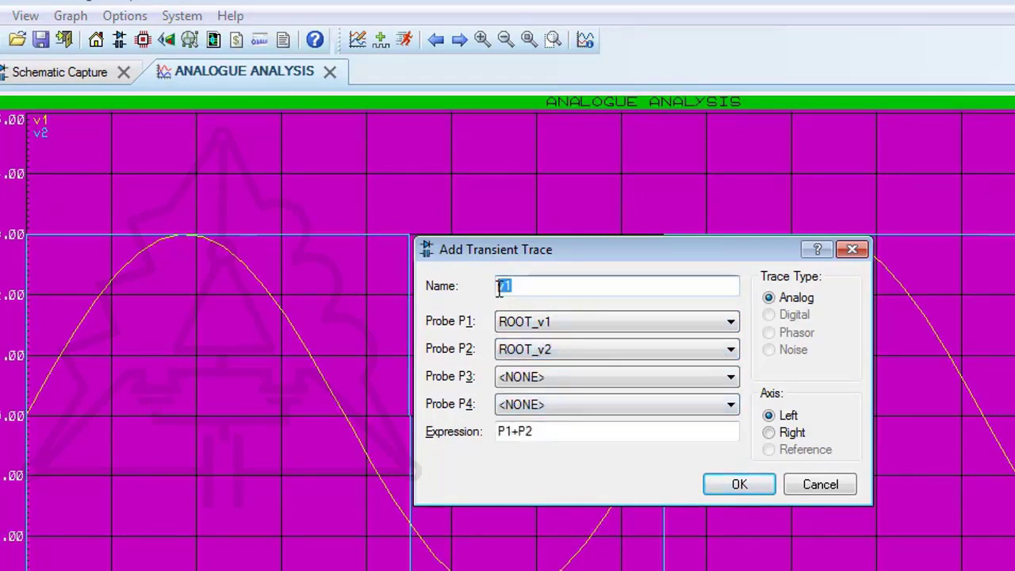
{"action": "key", "text": "BackSpace"}
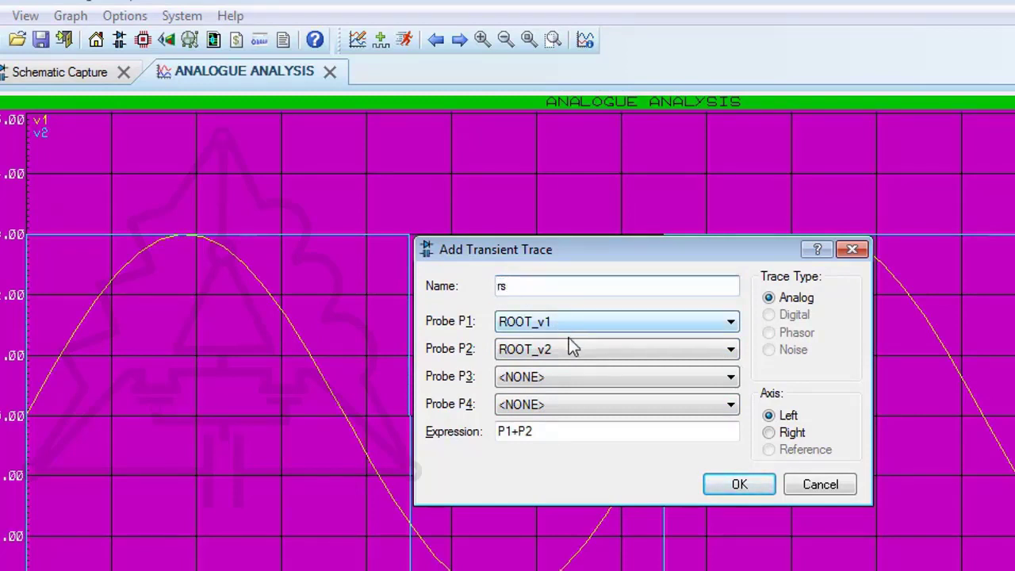
{"action": "key", "text": "BackSpace"}
{"action": "key", "text": "BackSpace"}
{"action": "type", "text": "res1"}
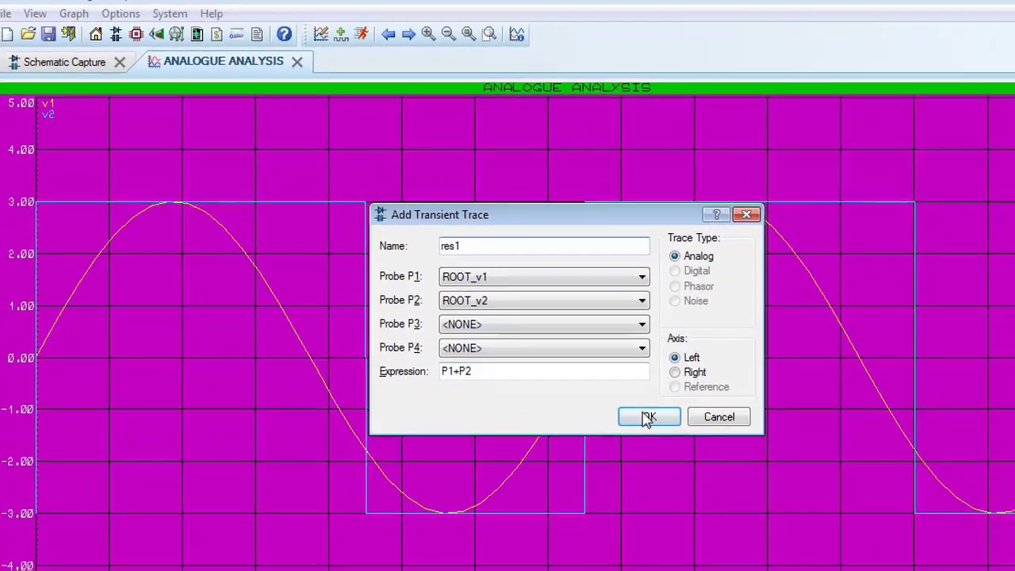
{"action": "left_click", "coordinate": [575, 361]}
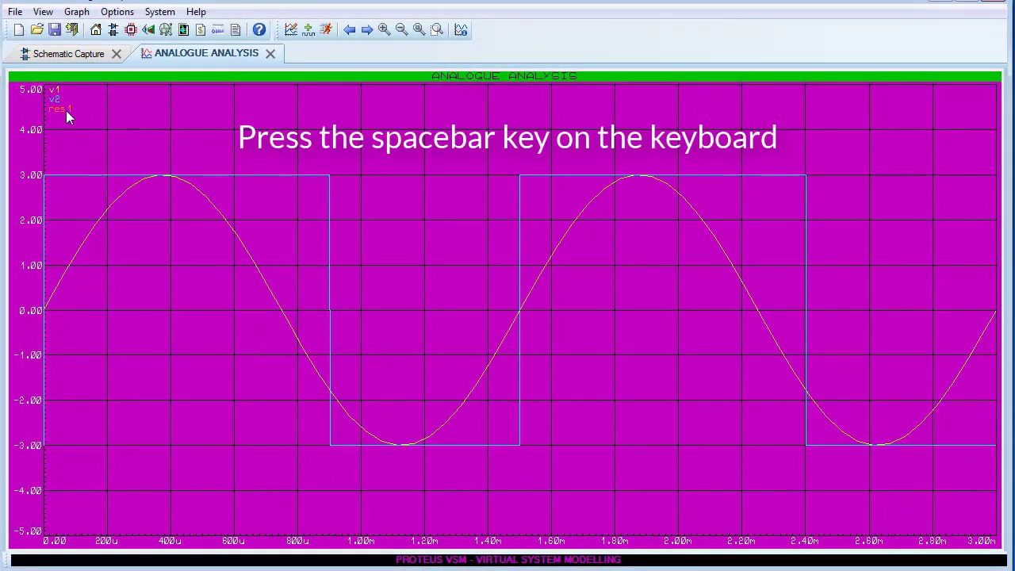
{"action": "key", "text": "space"}
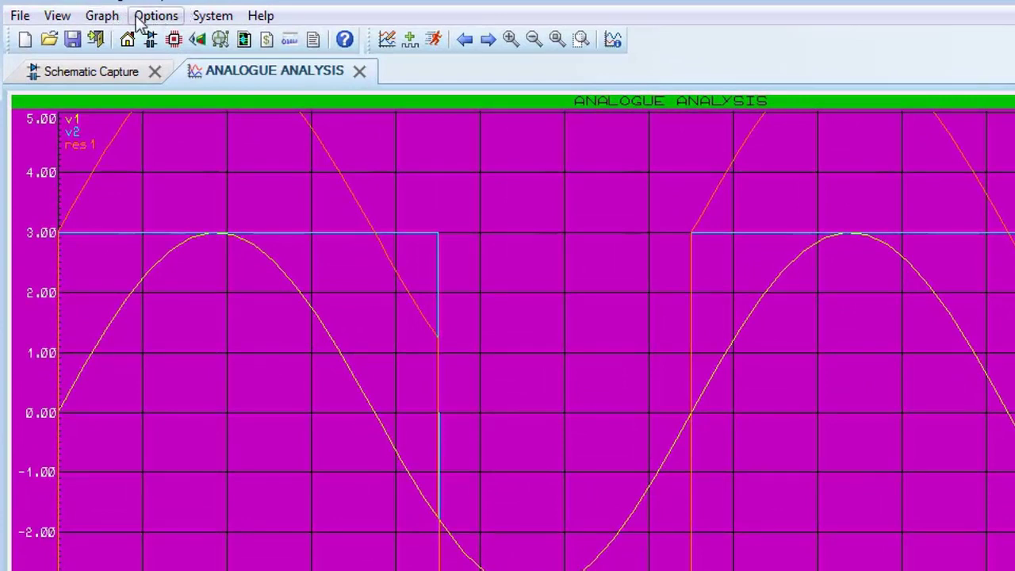
Step: Set the analogue graph's left Y-axis scale to a minimum of -6.5 and a maximum of 6.5
{"action": "left_click", "coordinate": [115, 17]}
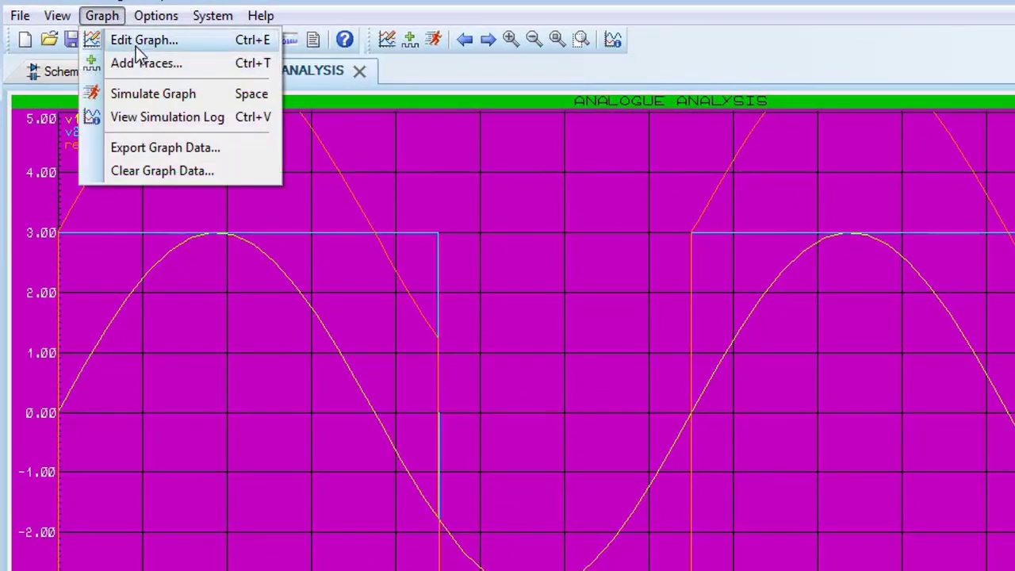
{"action": "left_click", "coordinate": [135, 46]}
{"action": "left_click", "coordinate": [413, 506]}
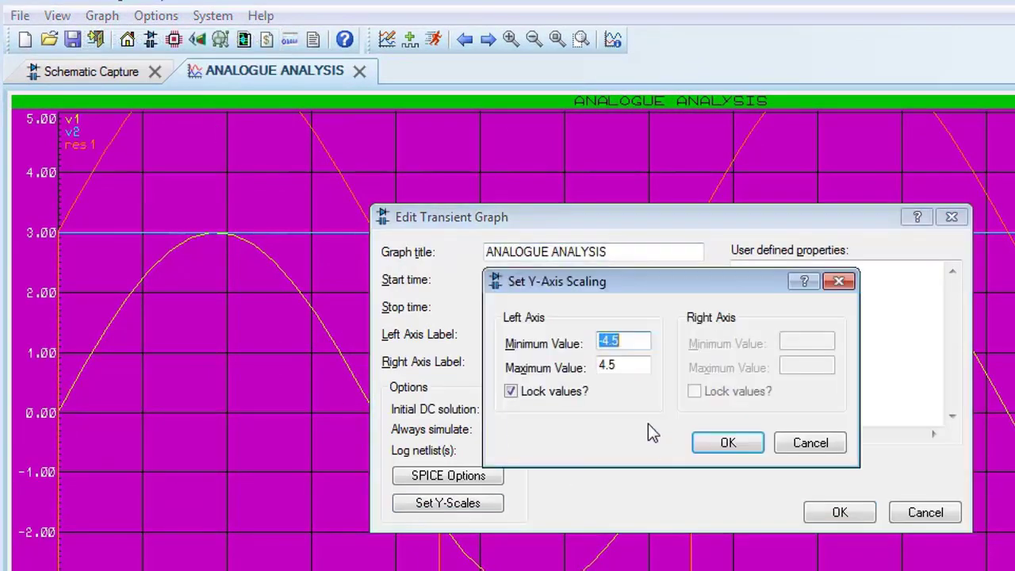
{"action": "left_click", "coordinate": [606, 341]}
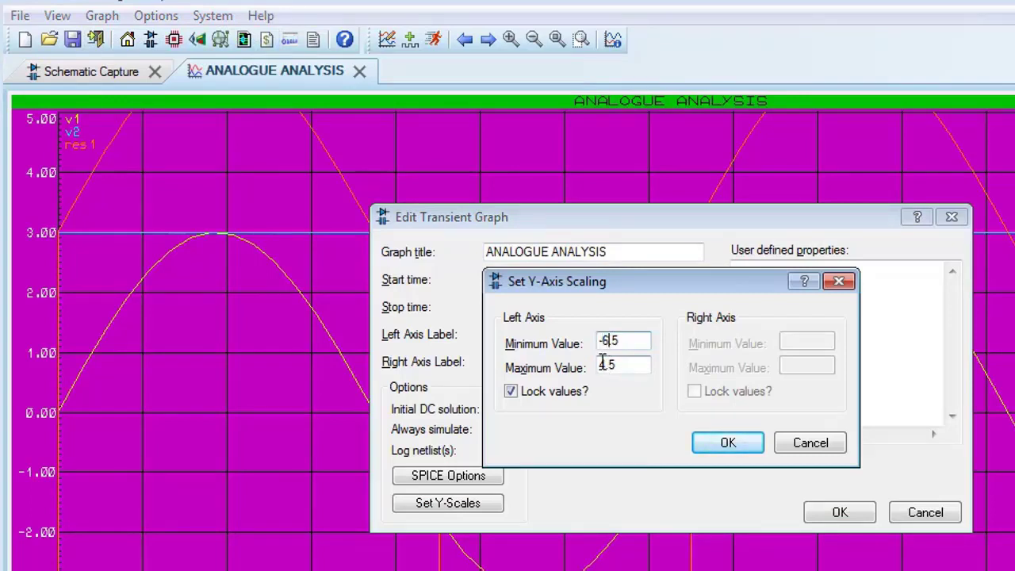
{"action": "left_click_drag", "start_coordinate": [602, 363], "coordinate": [609, 365]}
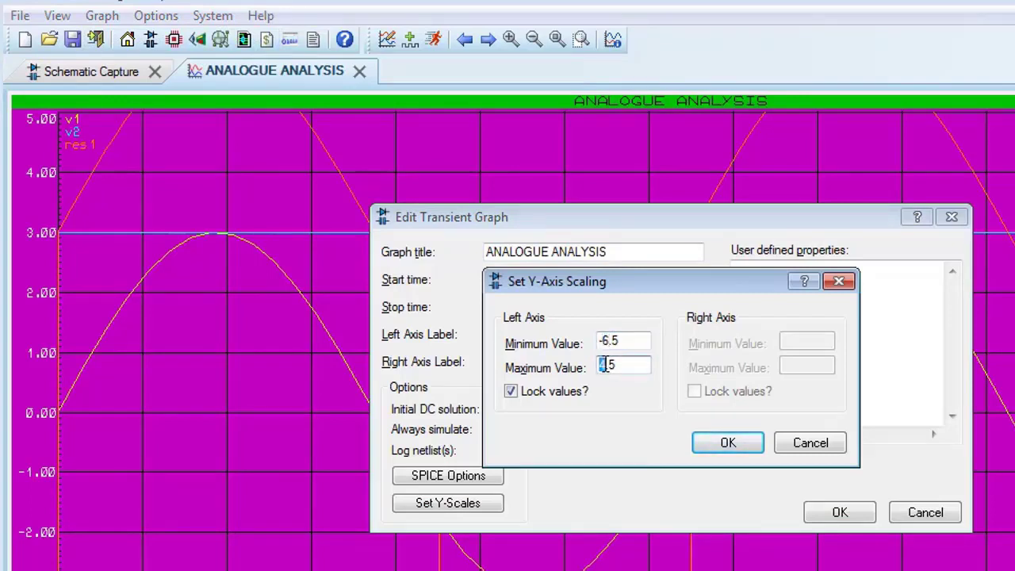
{"action": "type", "text": "6"}
{"action": "left_click", "coordinate": [728, 446]}
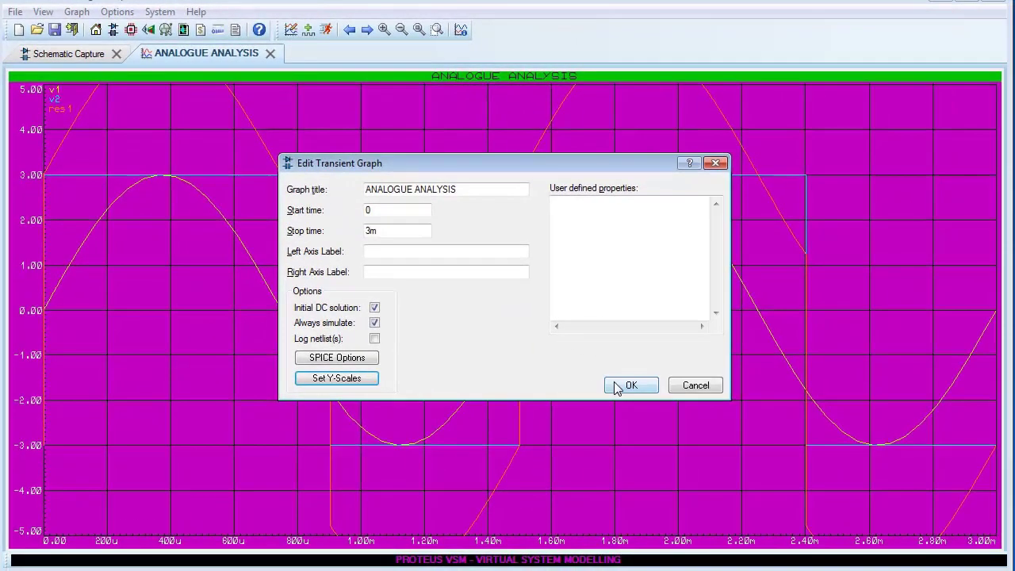
{"action": "left_click", "coordinate": [630, 386]}
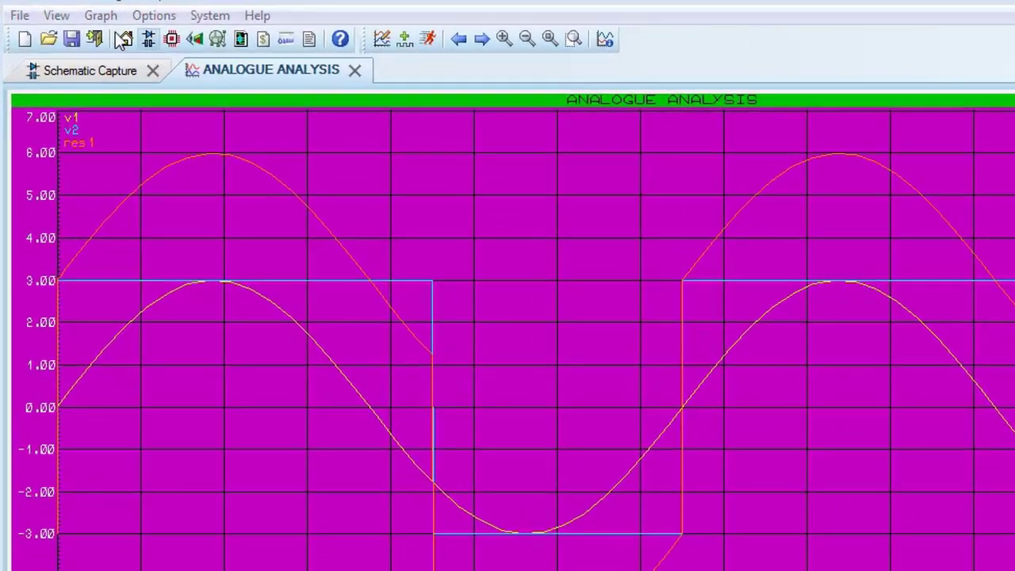
Step: Start another transient trace on the graph with ROOT_v1 as probe P1 and ROOT_v2 as probe P2
{"action": "left_click", "coordinate": [103, 16]}
{"action": "left_click", "coordinate": [69, 64]}
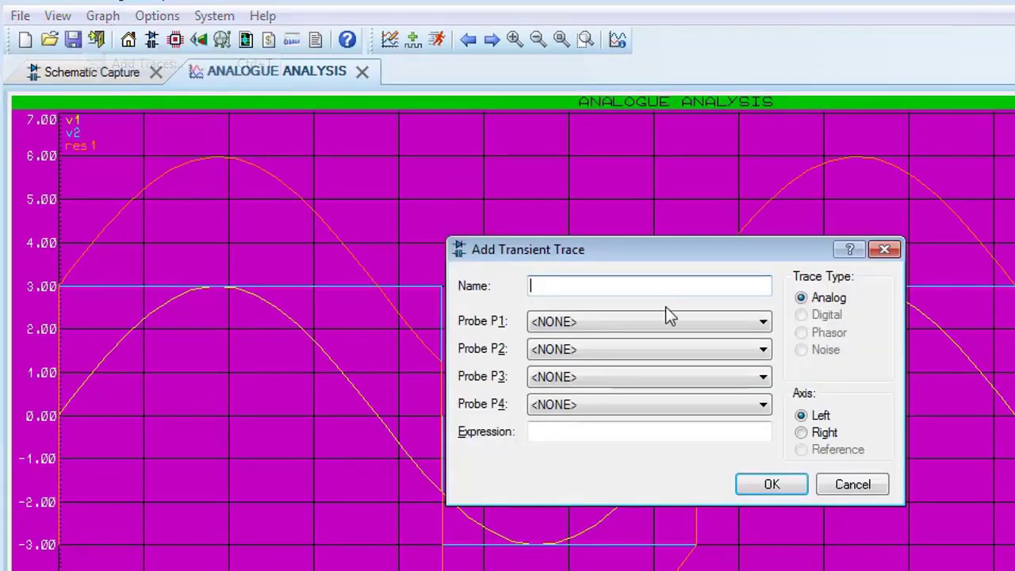
{"action": "left_click", "coordinate": [764, 320]}
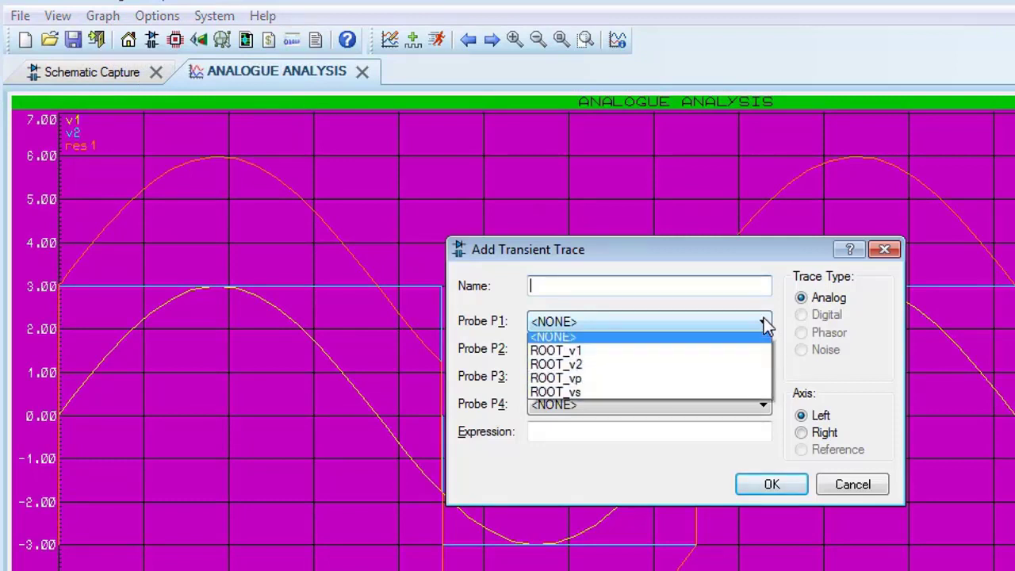
{"action": "left_click", "coordinate": [622, 359]}
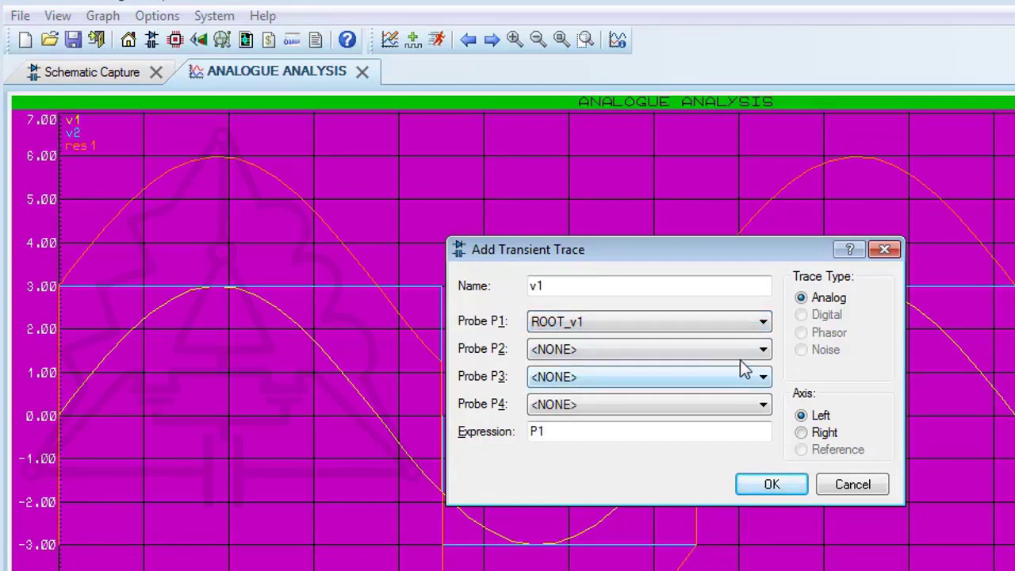
{"action": "left_click", "coordinate": [764, 350]}
{"action": "left_click", "coordinate": [580, 395]}
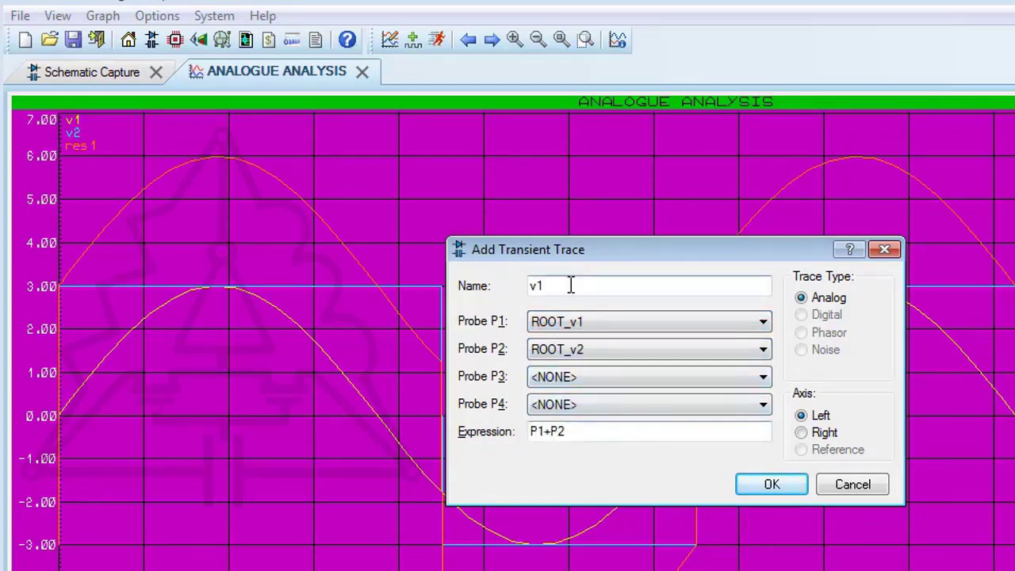
Step: Name the new trace res2, set its expression to P1+P2*P1 and add it to the graph
{"action": "left_click_drag", "start_coordinate": [569, 285], "coordinate": [528, 286]}
{"action": "type", "text": "re"}
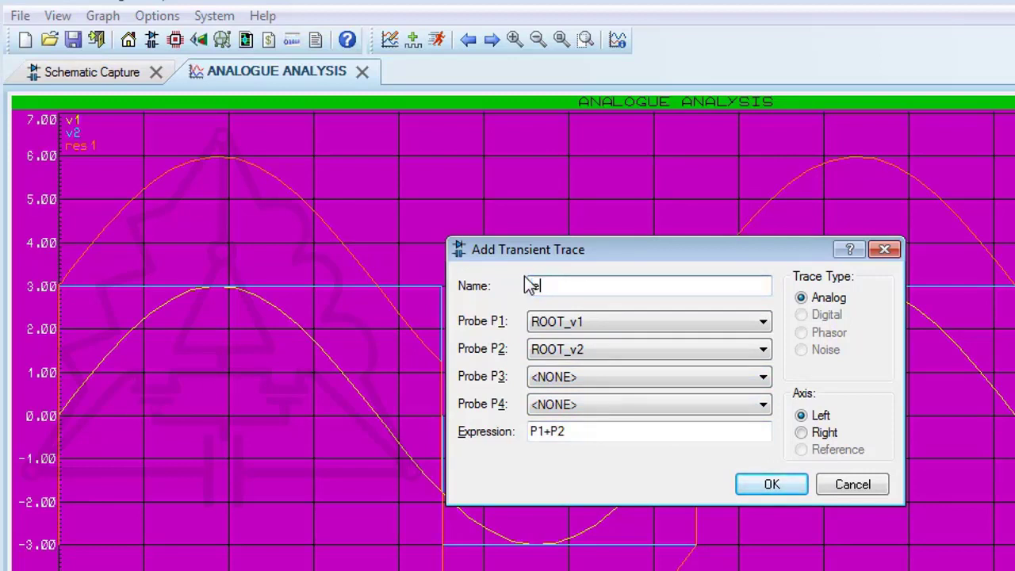
{"action": "type", "text": "s2"}
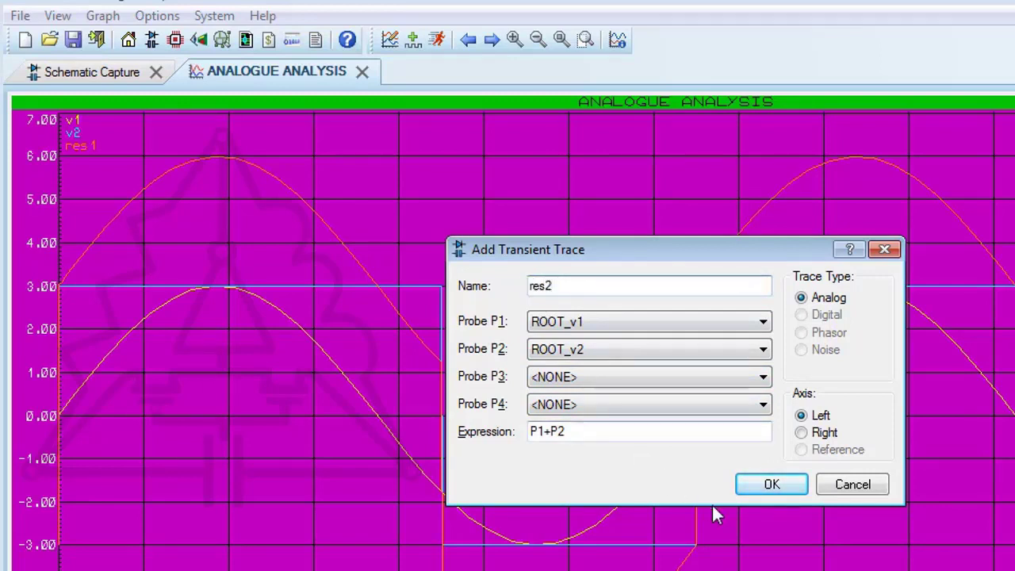
{"action": "left_click", "coordinate": [599, 429]}
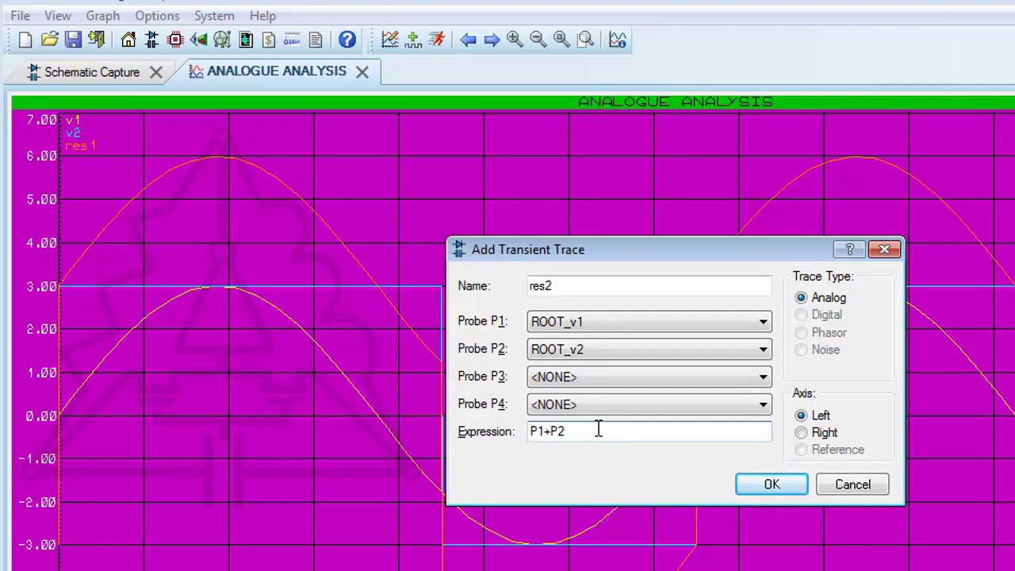
{"action": "type", "text": "*P1"}
{"action": "left_click", "coordinate": [789, 488]}
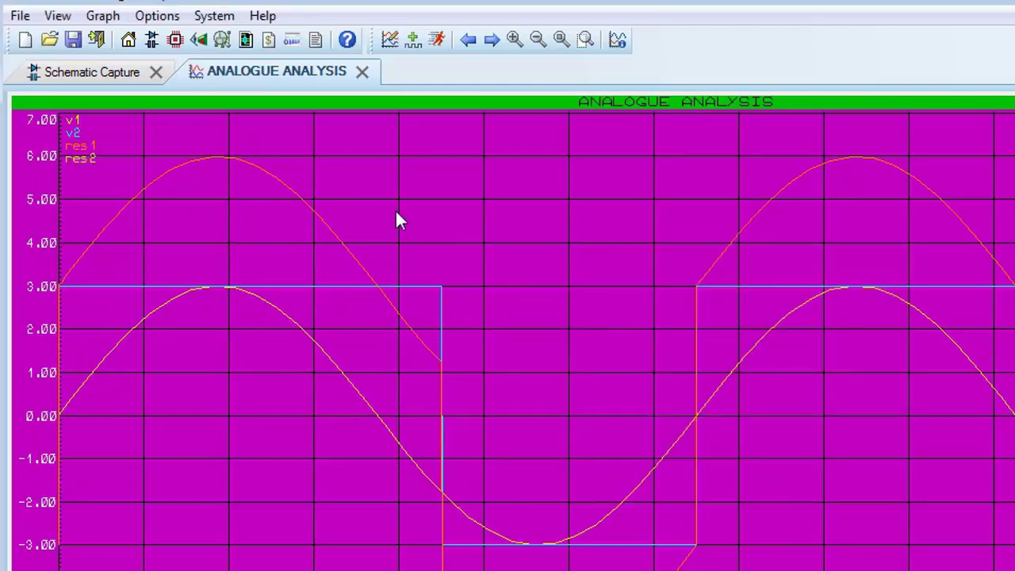
Step: Change the colour of analogue trace 4 to white and re-simulate the graph
{"action": "left_click", "coordinate": [161, 19]}
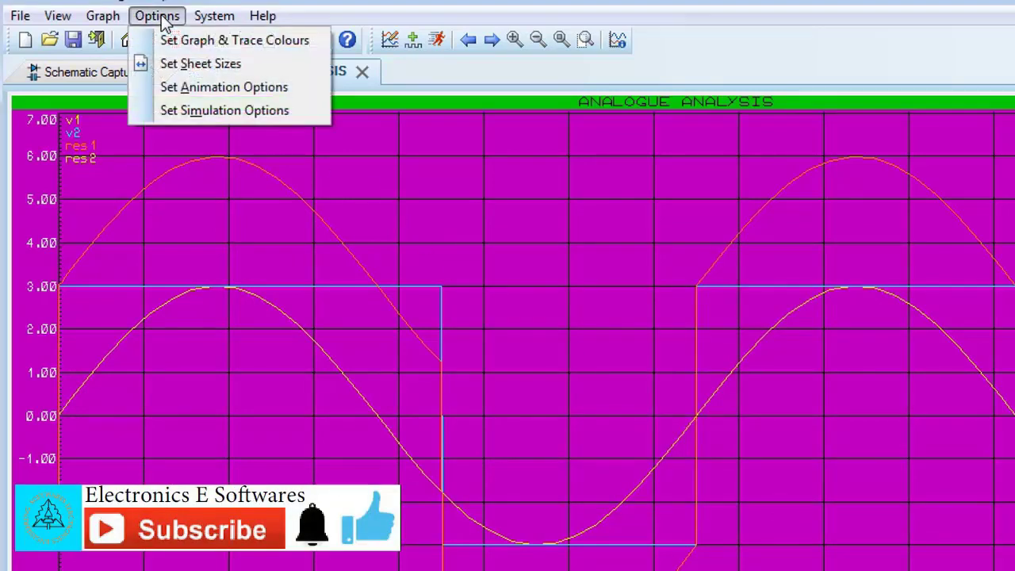
{"action": "left_click", "coordinate": [199, 40]}
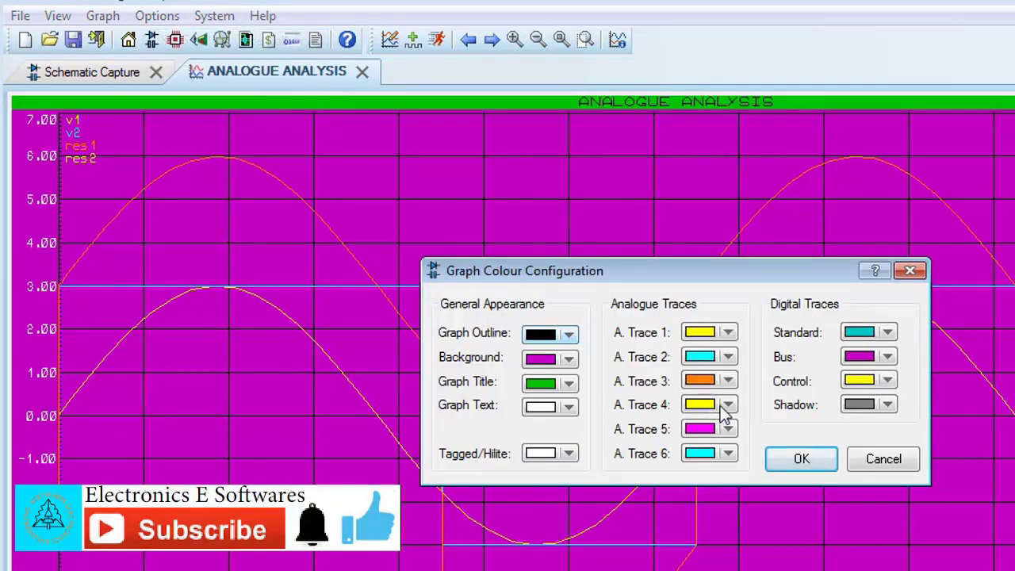
{"action": "left_click", "coordinate": [730, 406]}
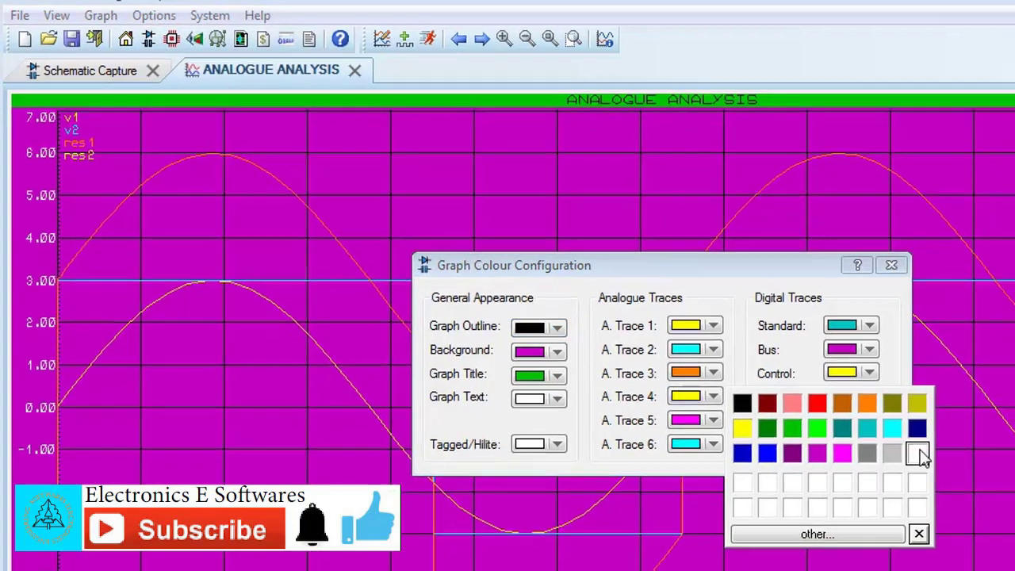
{"action": "left_click", "coordinate": [934, 461]}
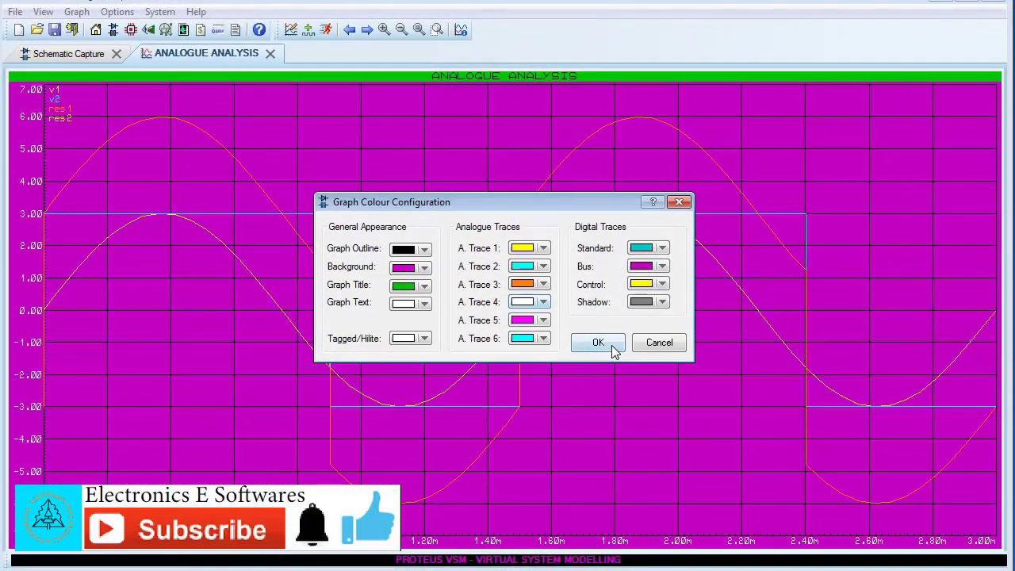
{"action": "left_click", "coordinate": [598, 343]}
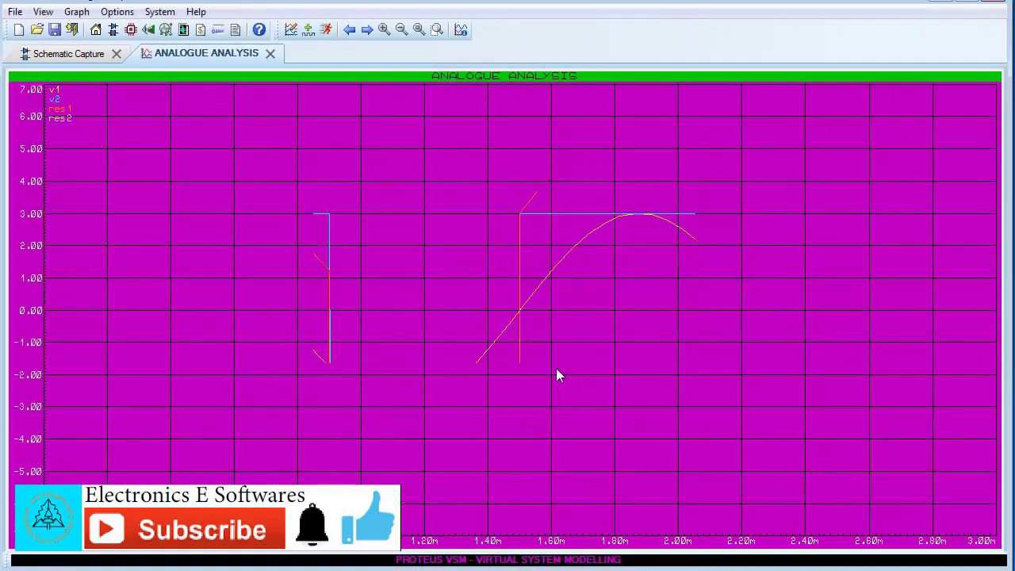
{"action": "key", "text": "space"}
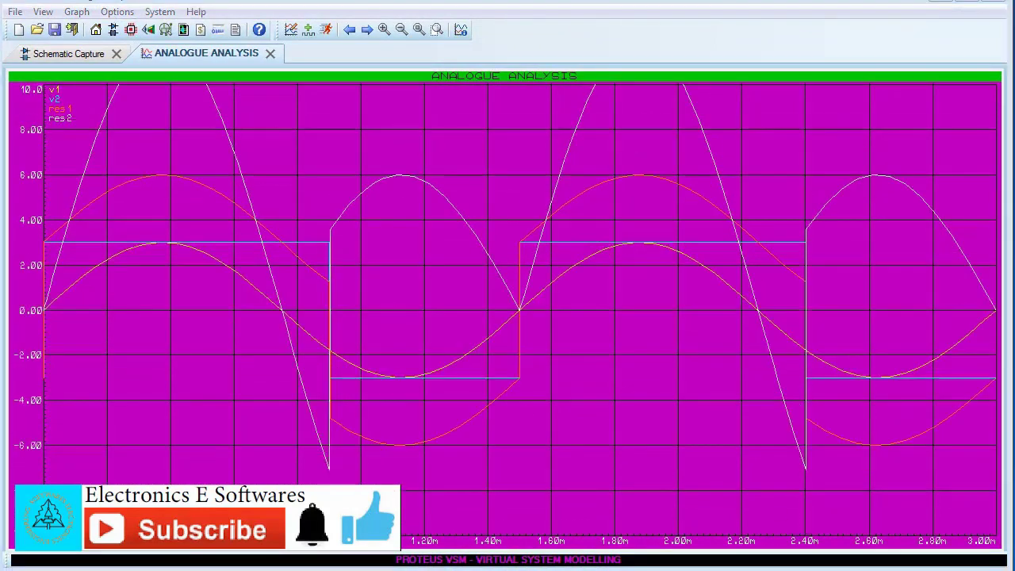
Step: Set the maximum value of the graph's left Y-axis to 15
{"action": "left_click", "coordinate": [77, 12]}
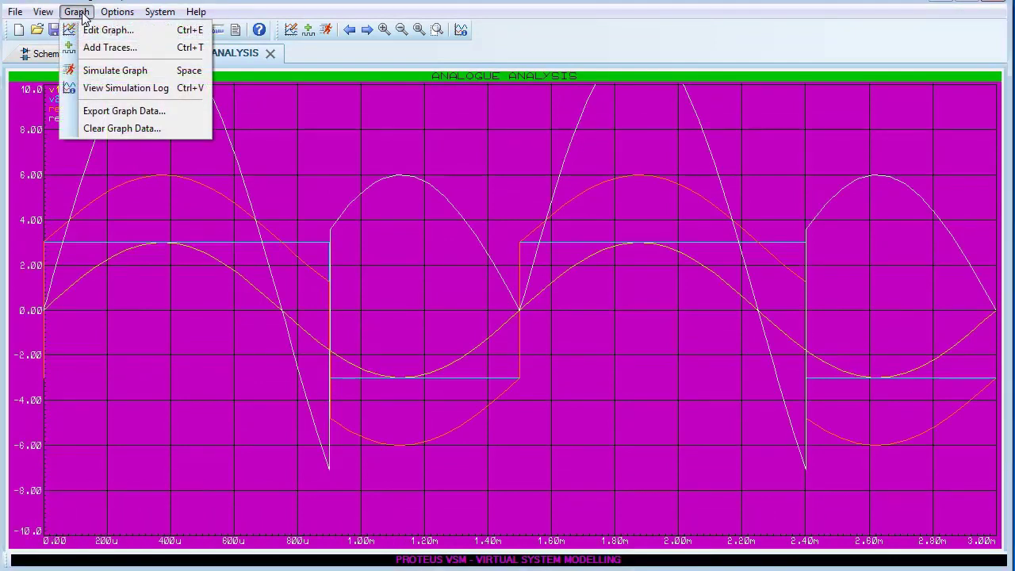
{"action": "left_click", "coordinate": [97, 28]}
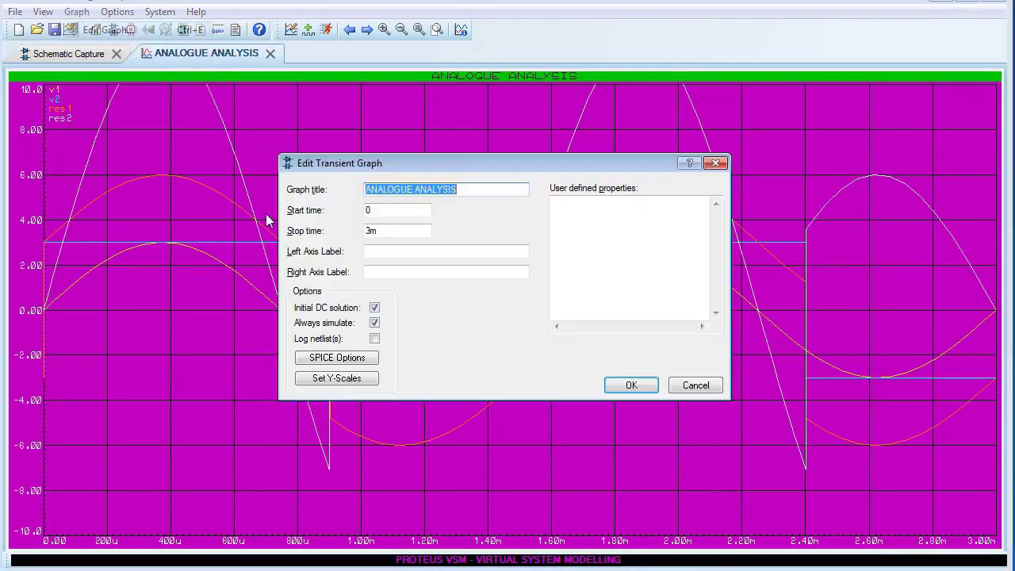
{"action": "left_click", "coordinate": [357, 379]}
{"action": "left_click_drag", "start_coordinate": [458, 276], "coordinate": [461, 279]}
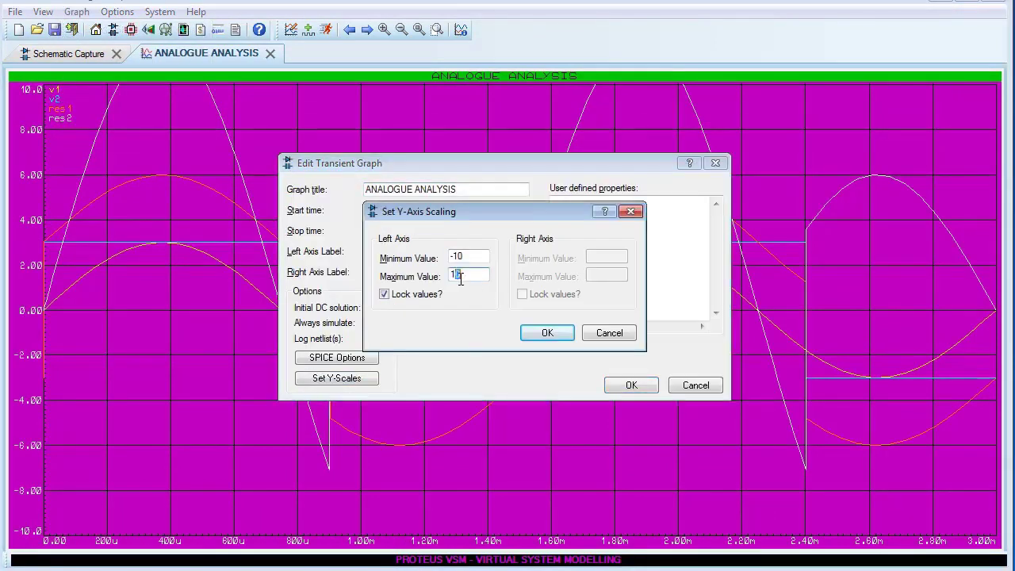
{"action": "type", "text": "15"}
{"action": "left_click", "coordinate": [547, 334]}
{"action": "left_click", "coordinate": [626, 387]}
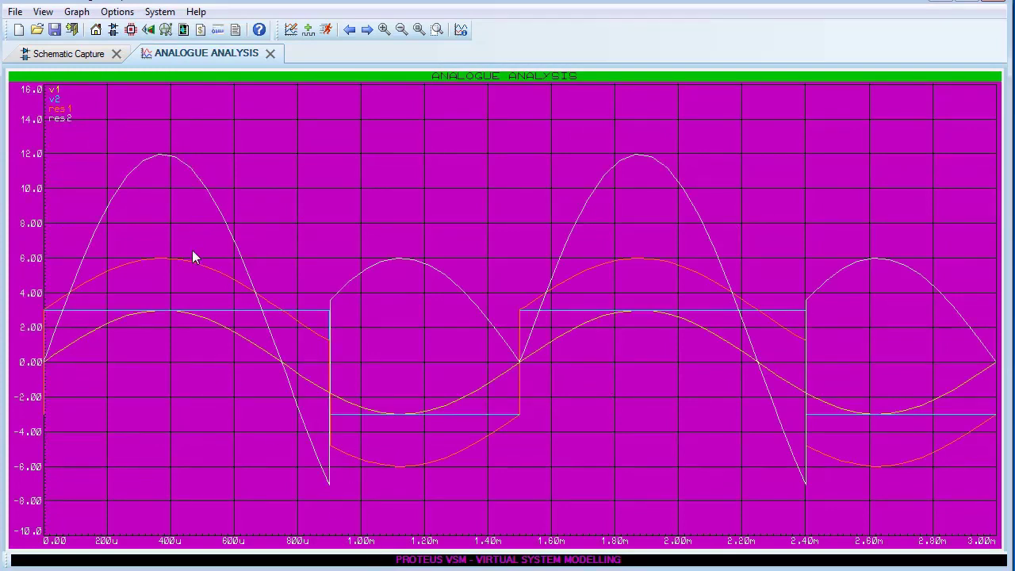
Step: Export only the current graph as a bitmap to the file Sine_Pule_Analogue Graph.BMP
{"action": "left_click", "coordinate": [19, 17]}
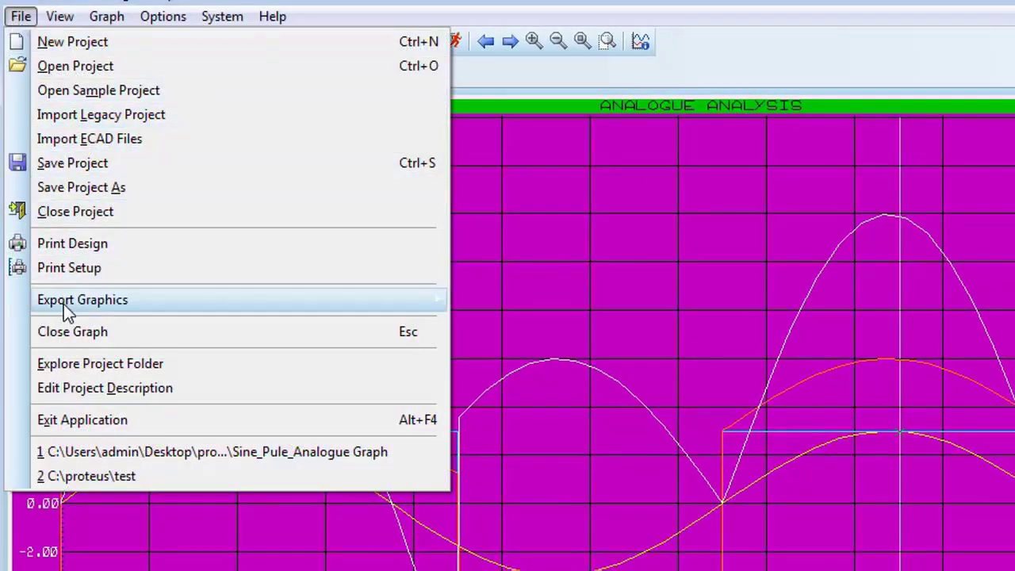
{"action": "mouse_move", "coordinate": [64, 304]}
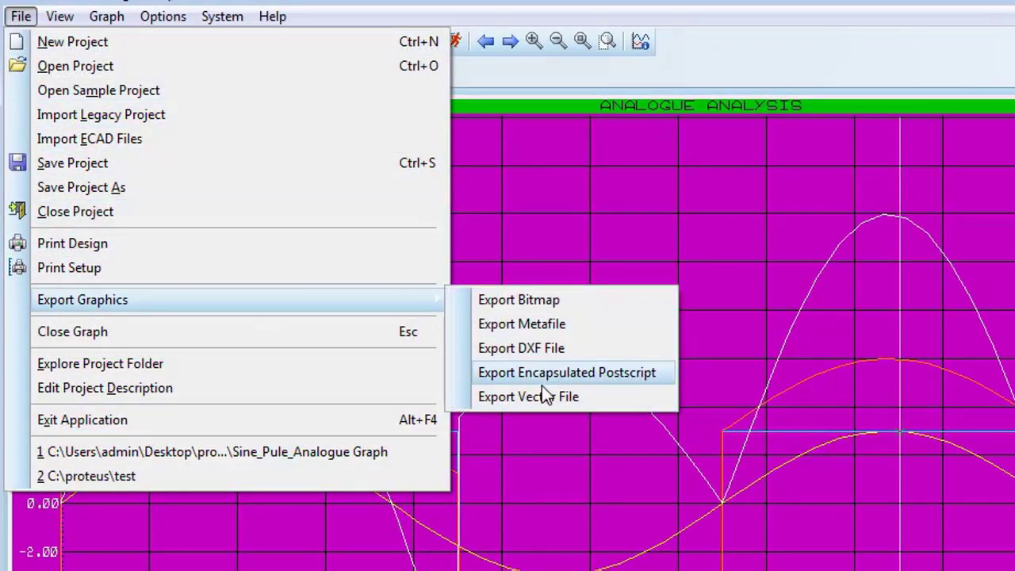
{"action": "left_click", "coordinate": [535, 301]}
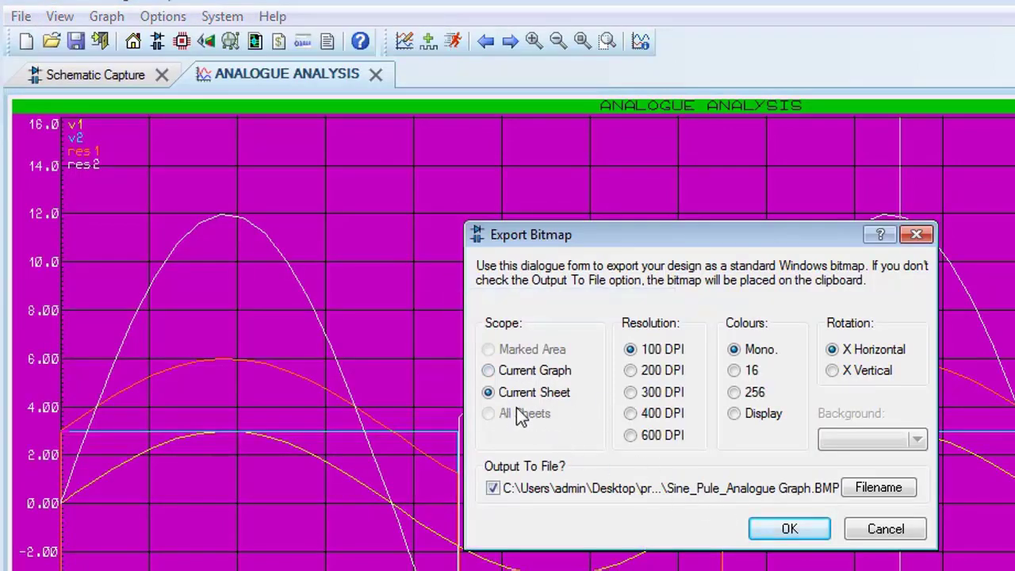
{"action": "left_click", "coordinate": [490, 371]}
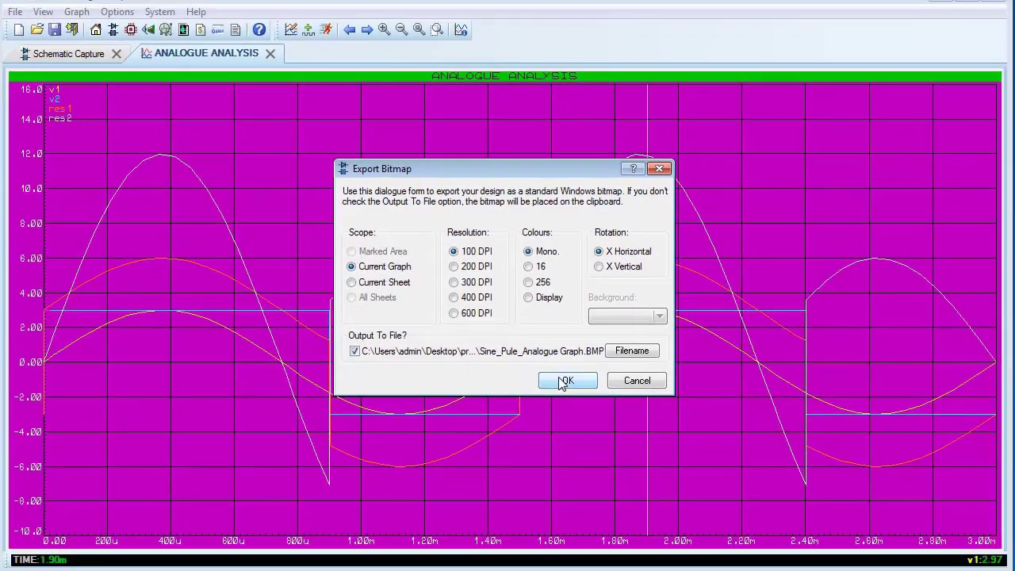
{"action": "left_click", "coordinate": [771, 517]}
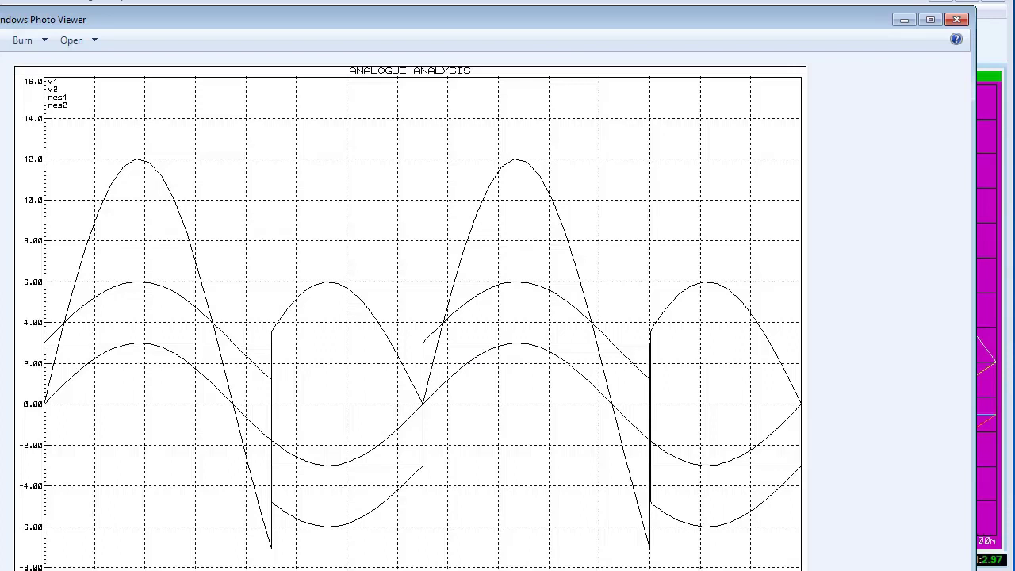